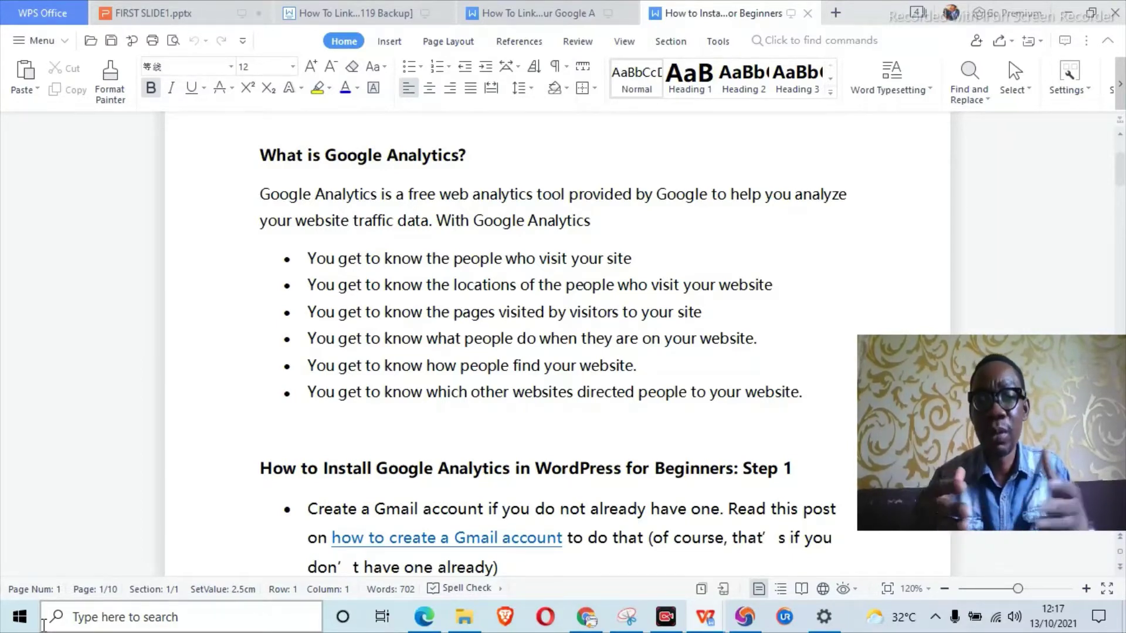
pyautogui.scroll(-1, 53, 623)
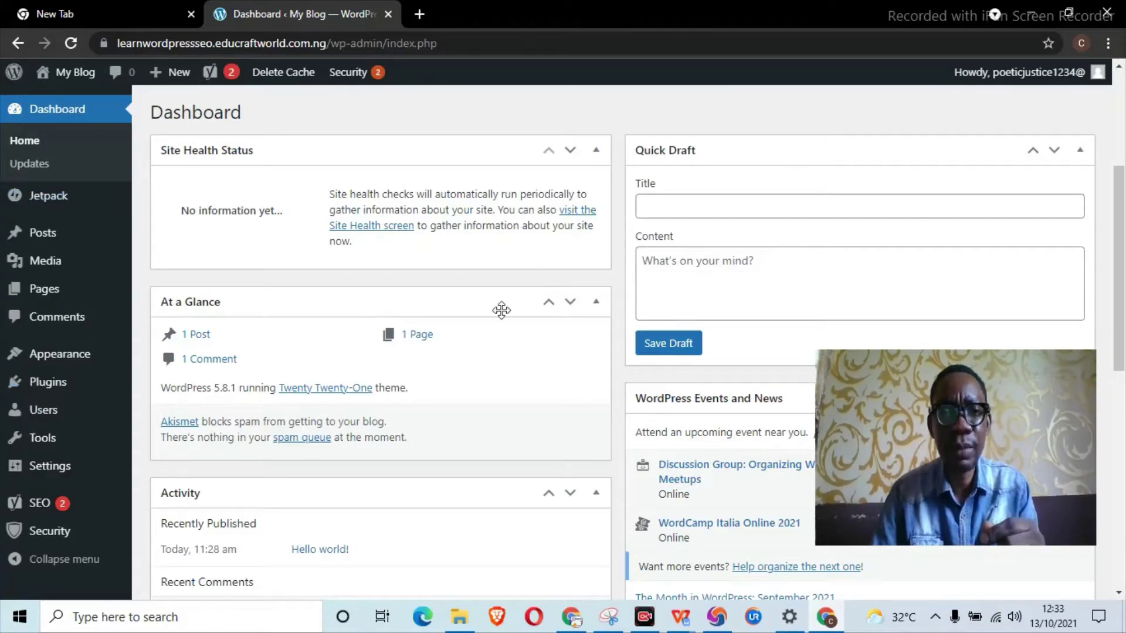
# Open the Google Analytics site at analytics.google.com in a new browser tab
pyautogui.click(421, 14)
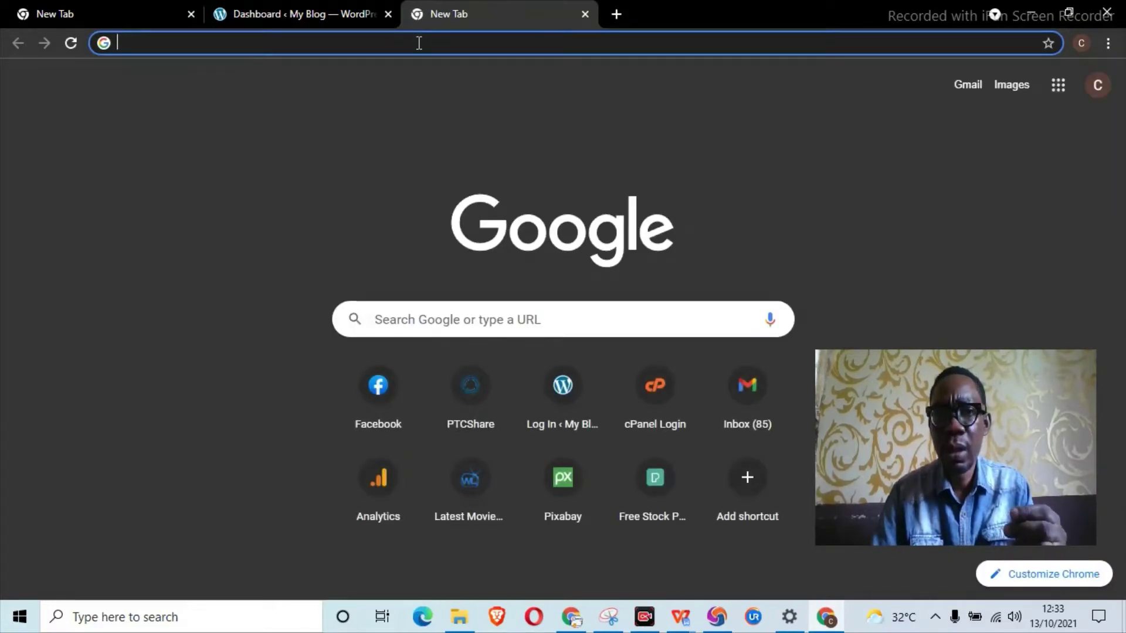
pyautogui.click(419, 43)
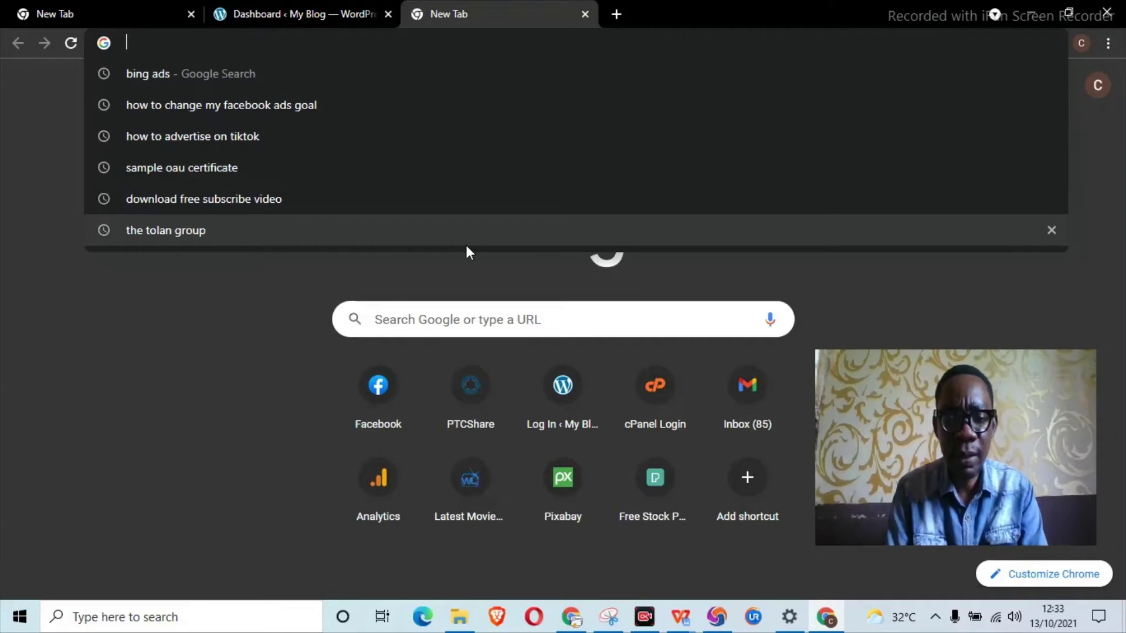
pyautogui.write('analytics.google.com')
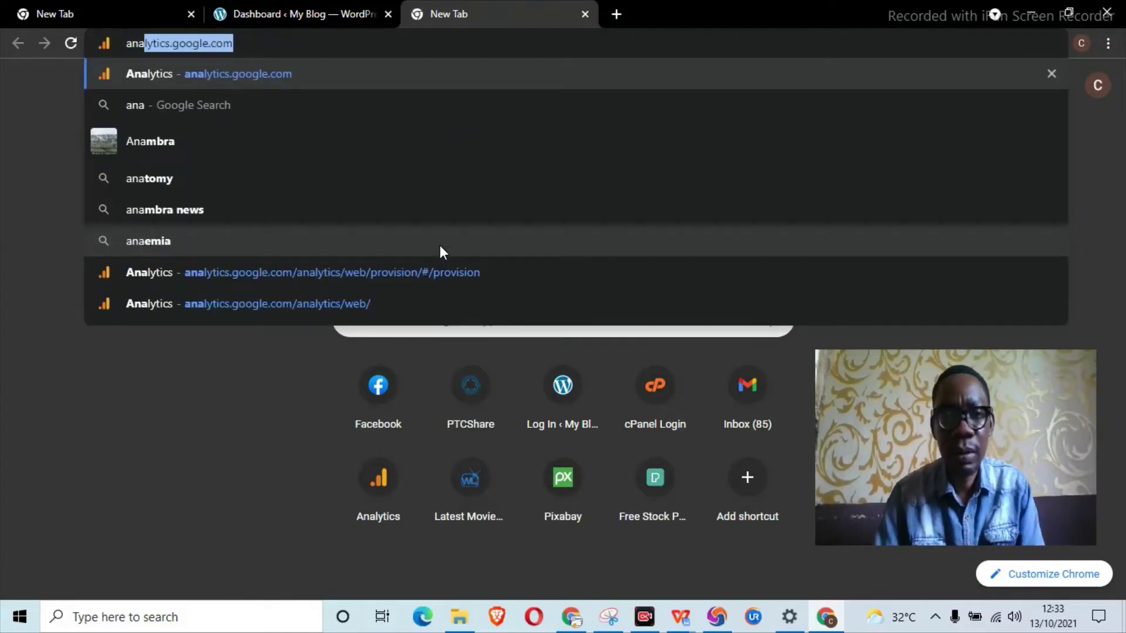
pyautogui.press('Return')
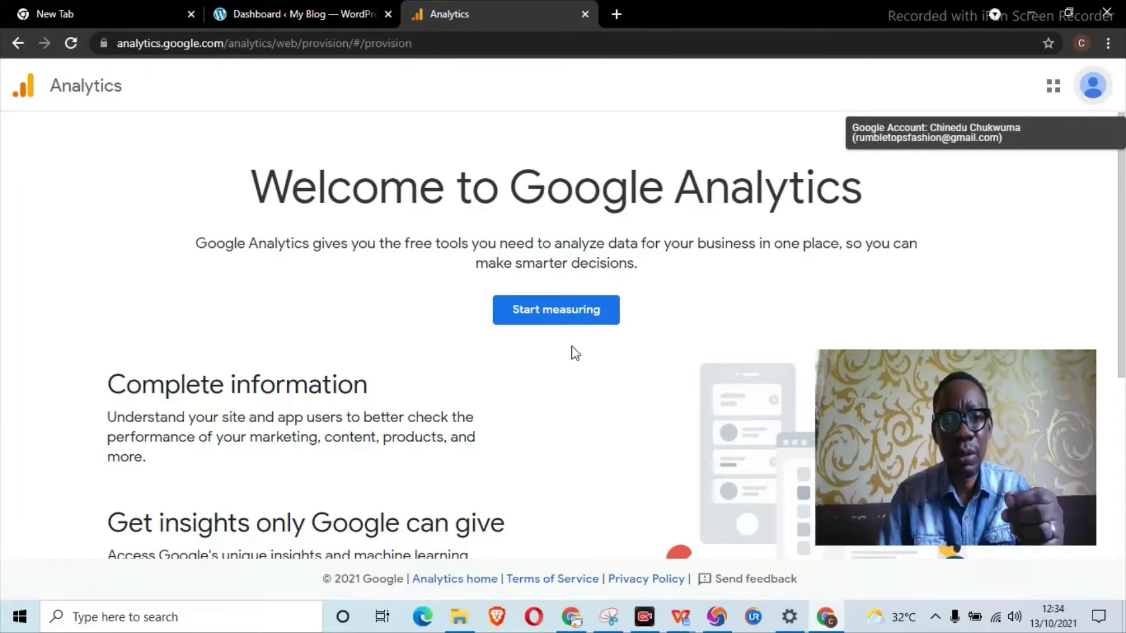
# Start measuring from the Google Analytics welcome page to begin the account setup
pyautogui.scroll(-5, 573, 339)
pyautogui.scroll(5, 573, 340)
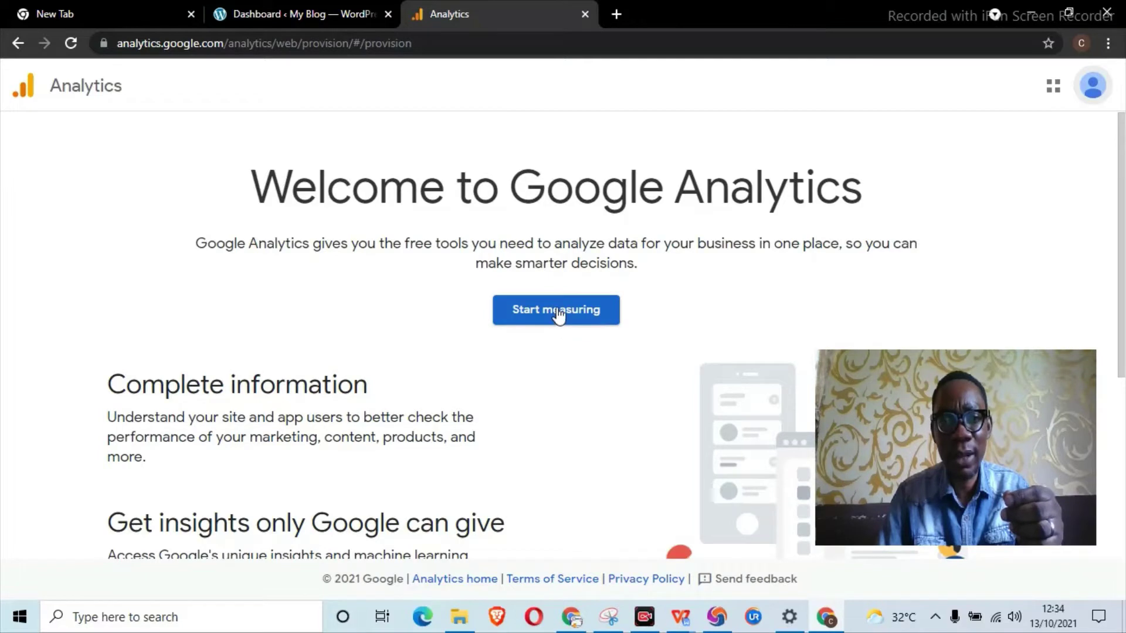
pyautogui.click(560, 314)
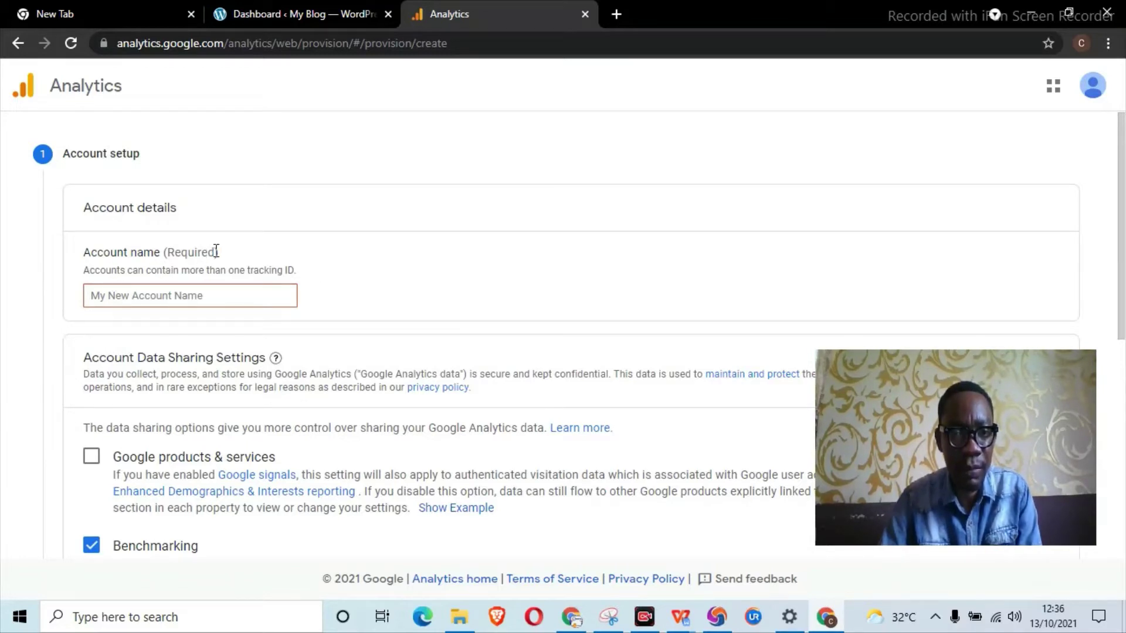
# Name the new Analytics account Educraftworld
pyautogui.click(208, 295)
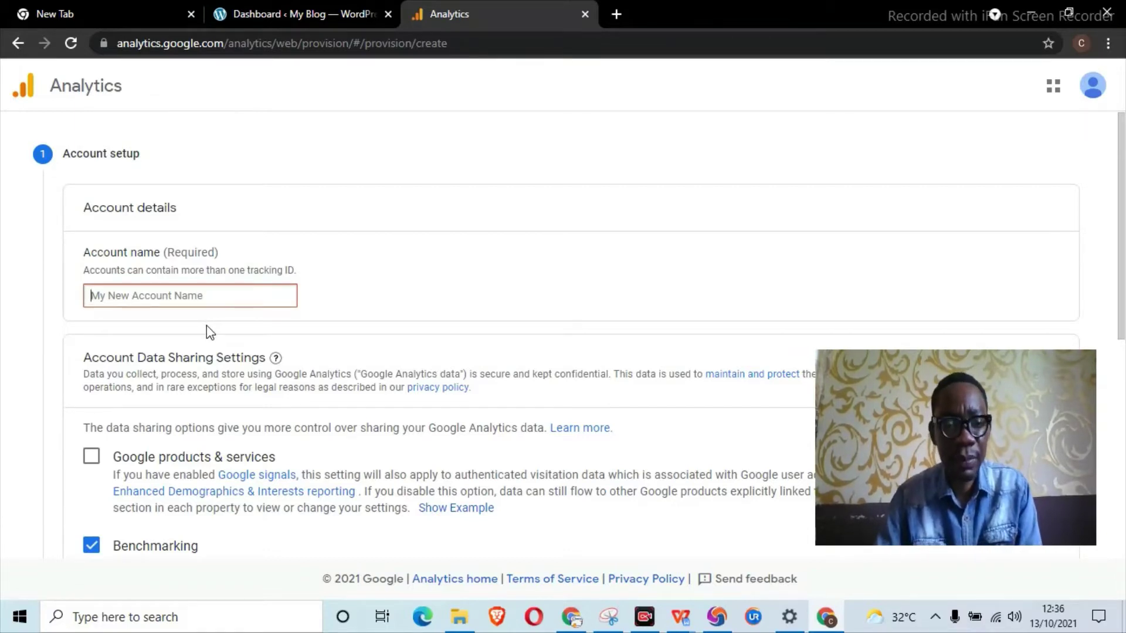
pyautogui.write('Educraft')
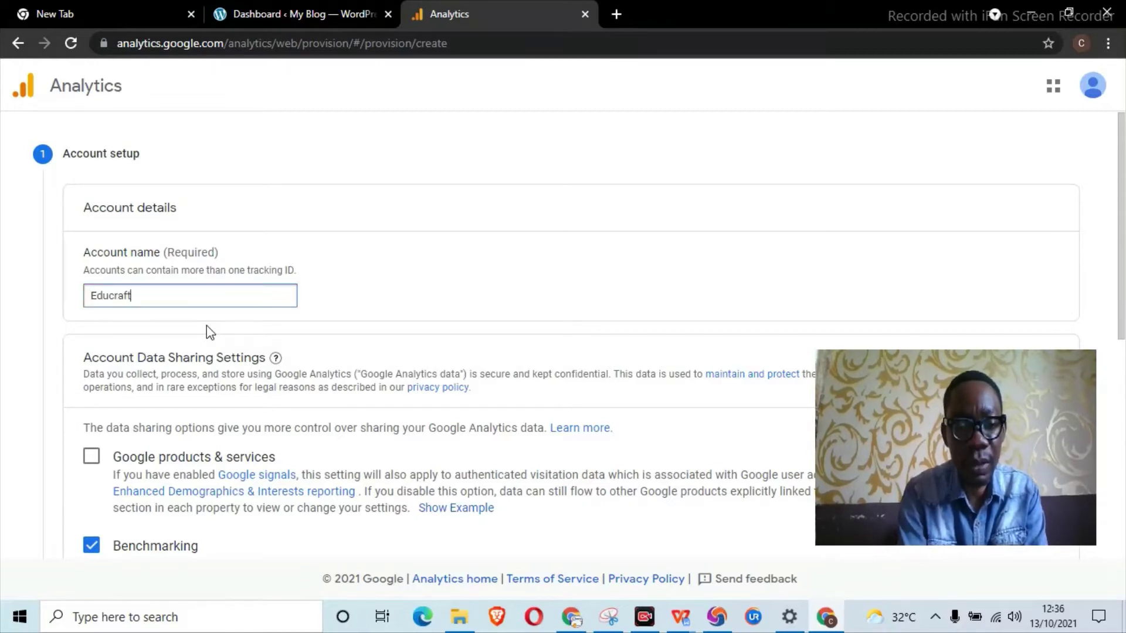
pyautogui.write('World')
pyautogui.press('BackSpace')
pyautogui.press('BackSpace')
pyautogui.press('BackSpace')
pyautogui.press('BackSpace')
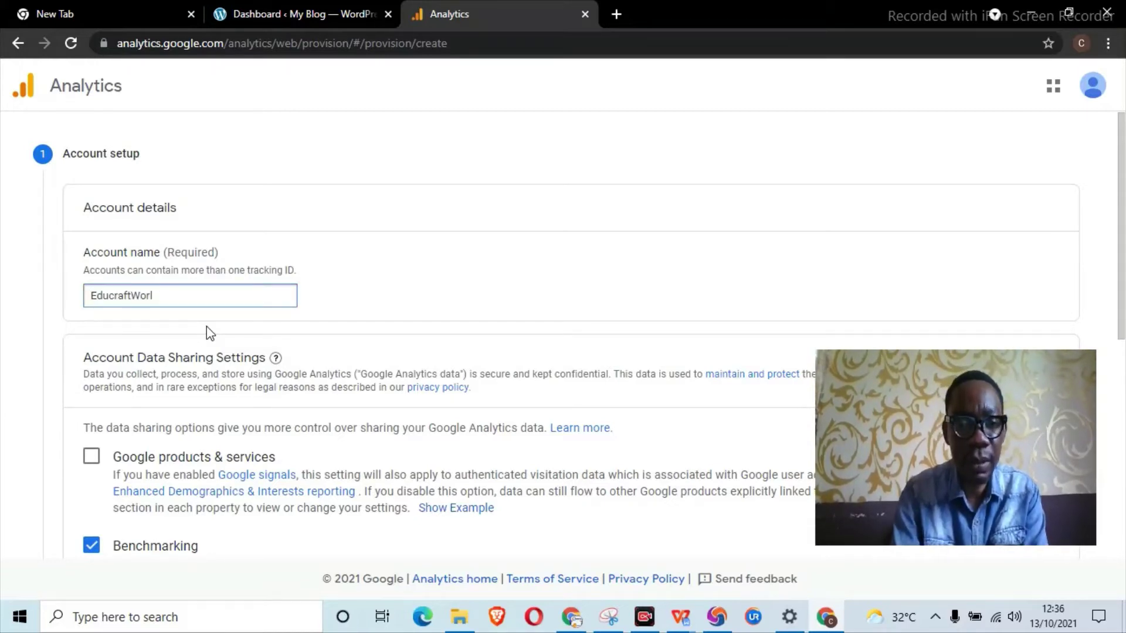
pyautogui.press('BackSpace')
pyautogui.write('world')
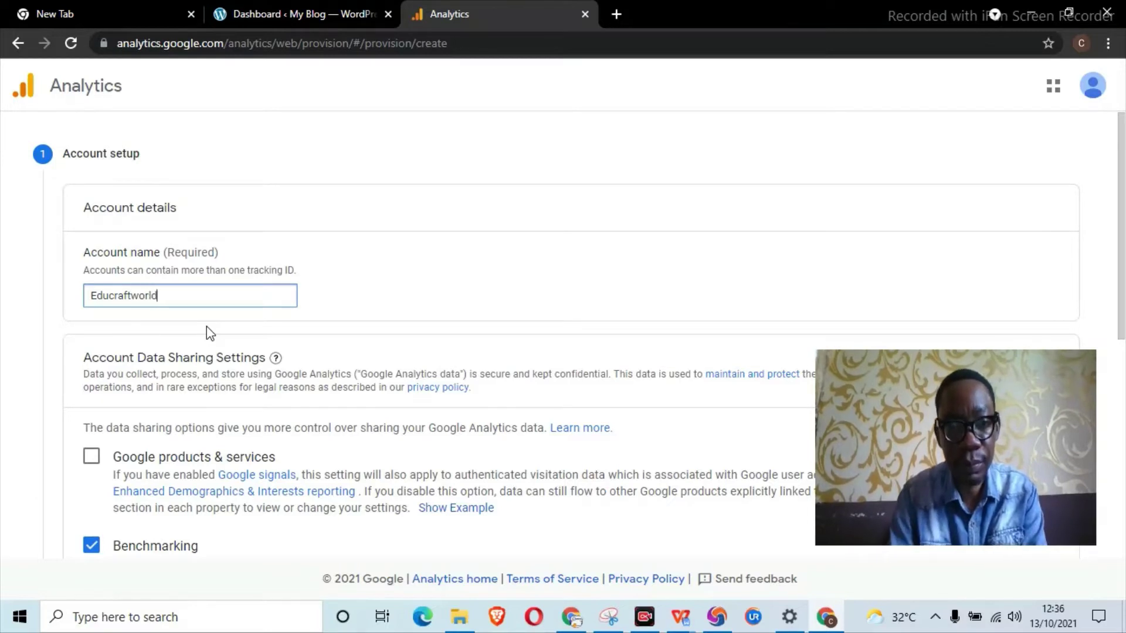
# Enable data sharing with Google products & services and continue to the property setup
pyautogui.scroll(-4, 229, 343)
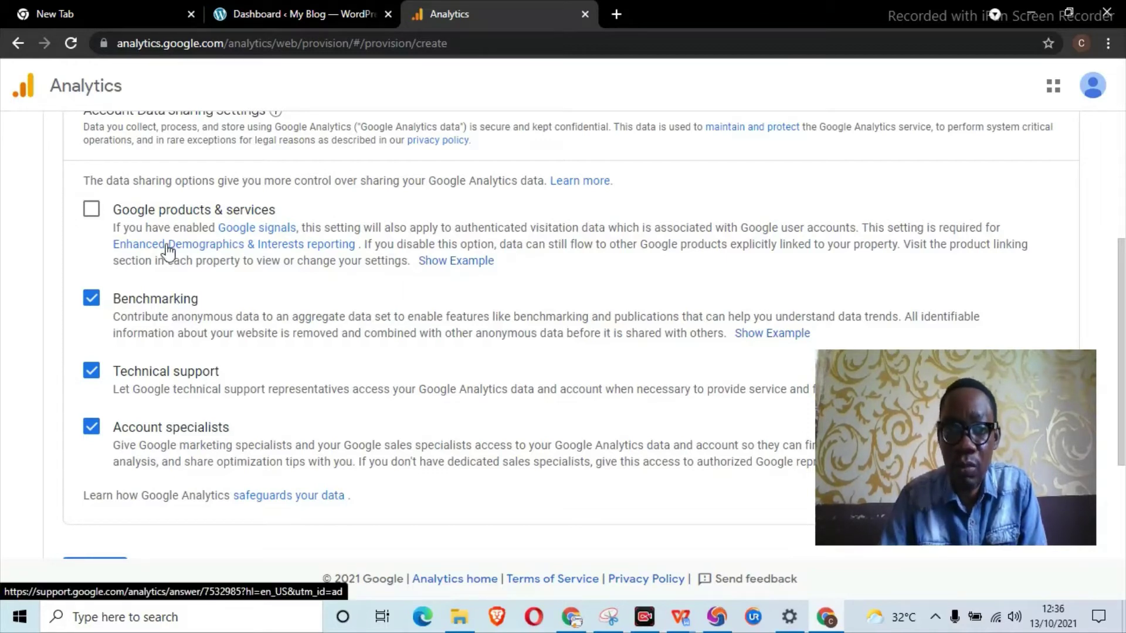
pyautogui.click(92, 211)
pyautogui.scroll(-3, 132, 299)
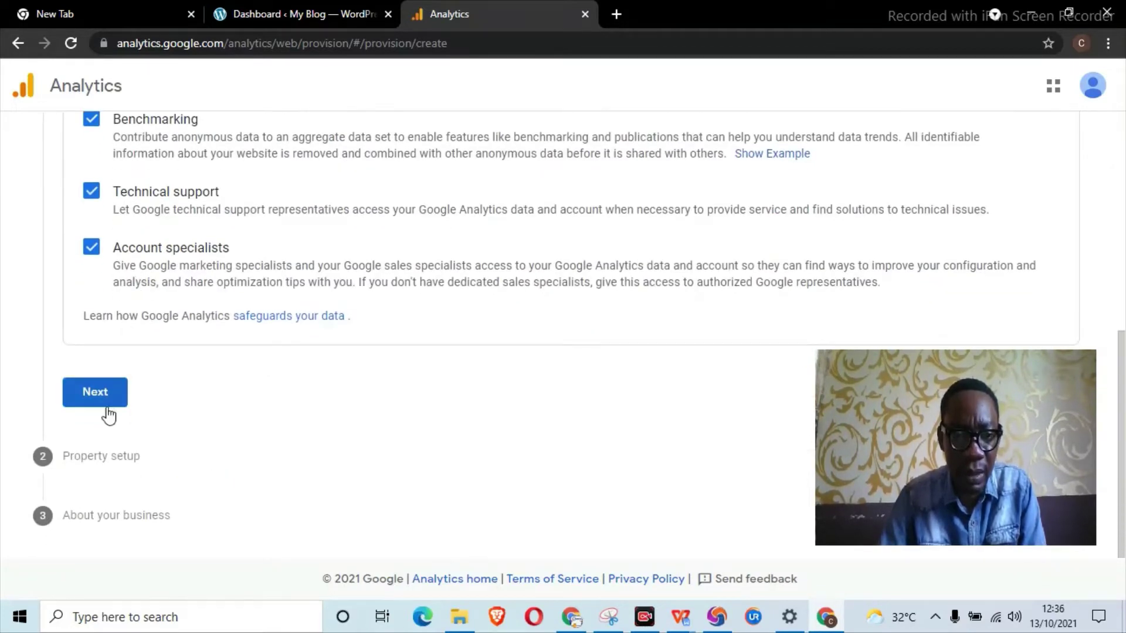
pyautogui.click(99, 392)
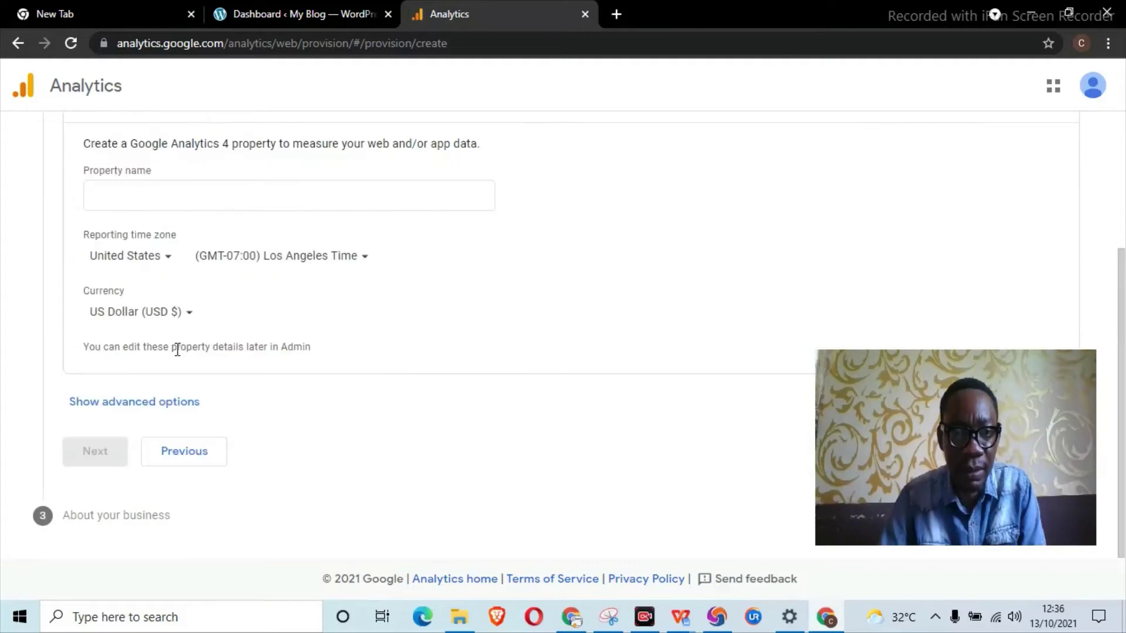
# Name the Google Analytics 4 property "Educraftworld web analytics"
pyautogui.click(251, 193)
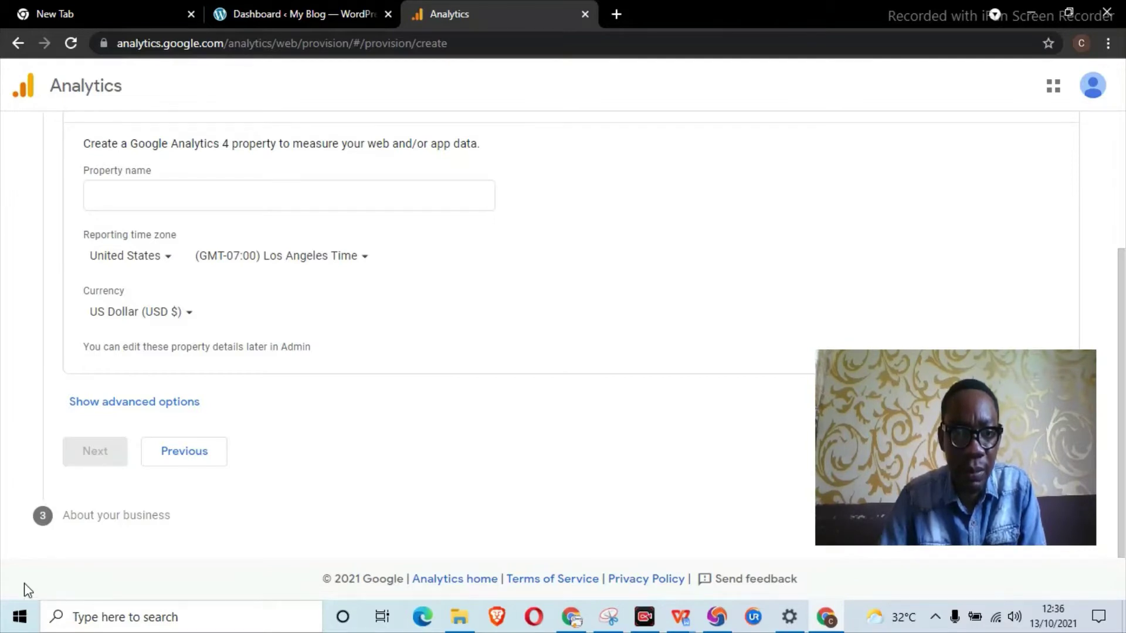
pyautogui.click(317, 199)
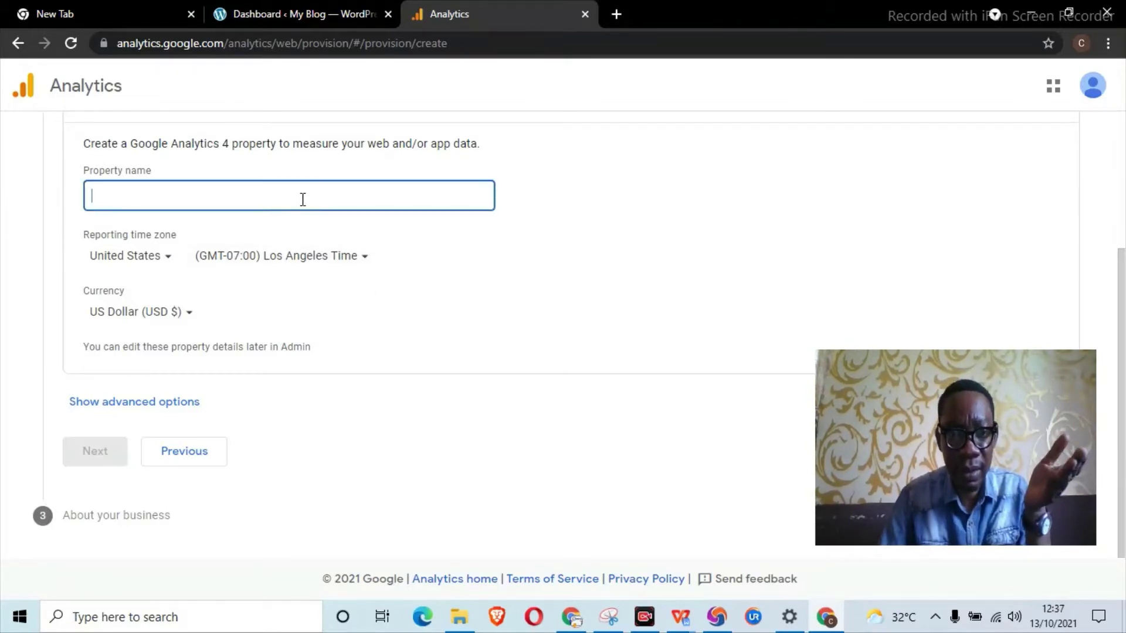
pyautogui.write('Educ')
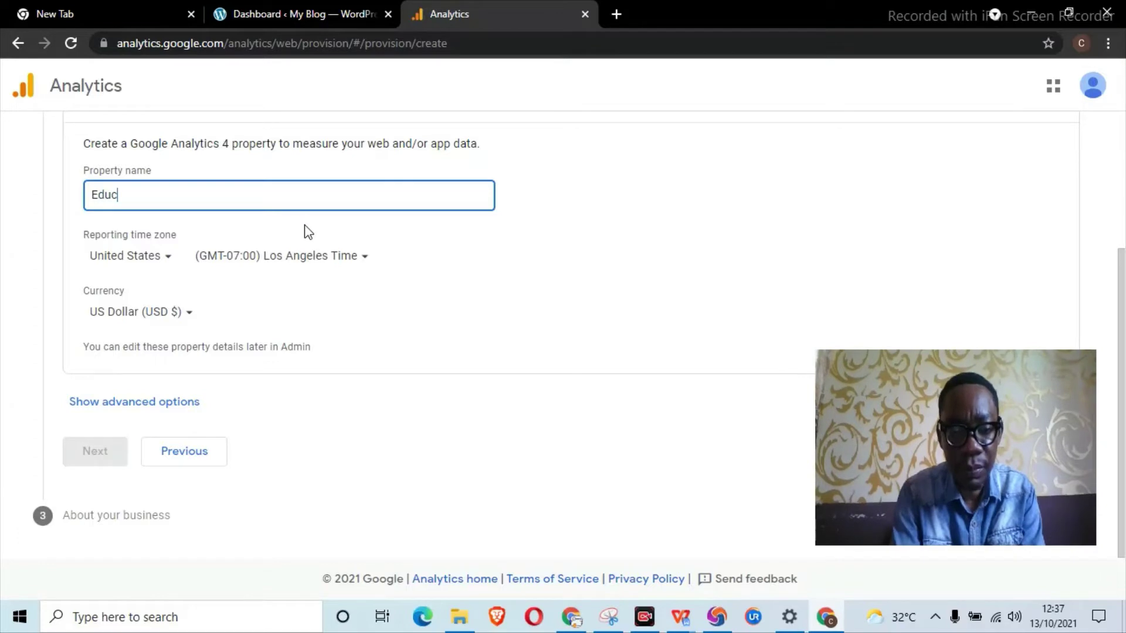
pyautogui.write('raftw')
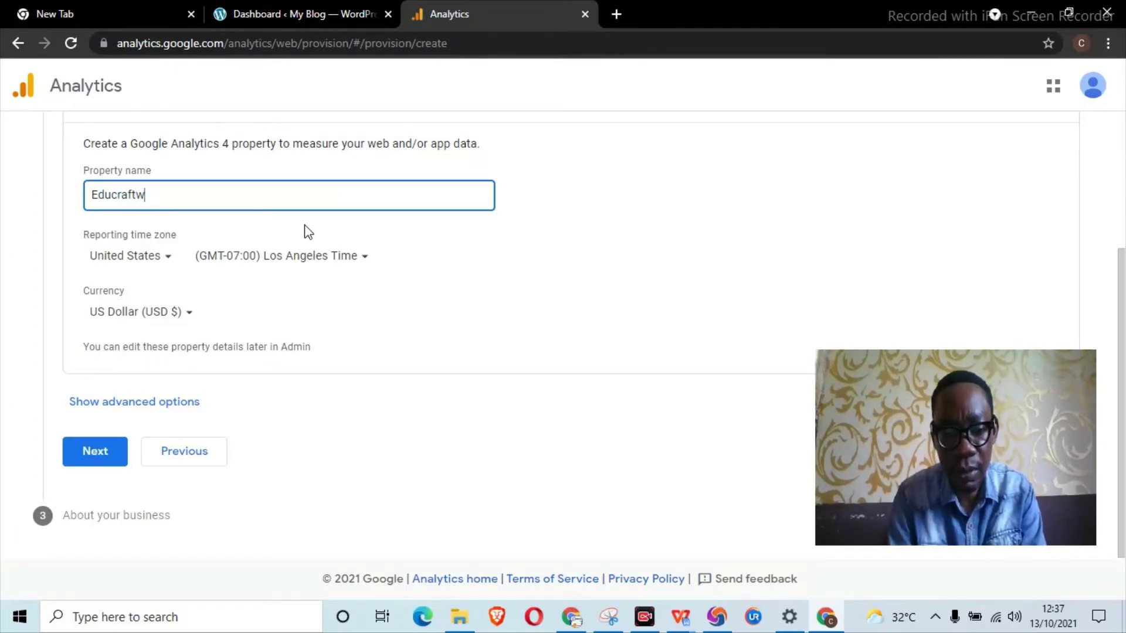
pyautogui.write('orld anal')
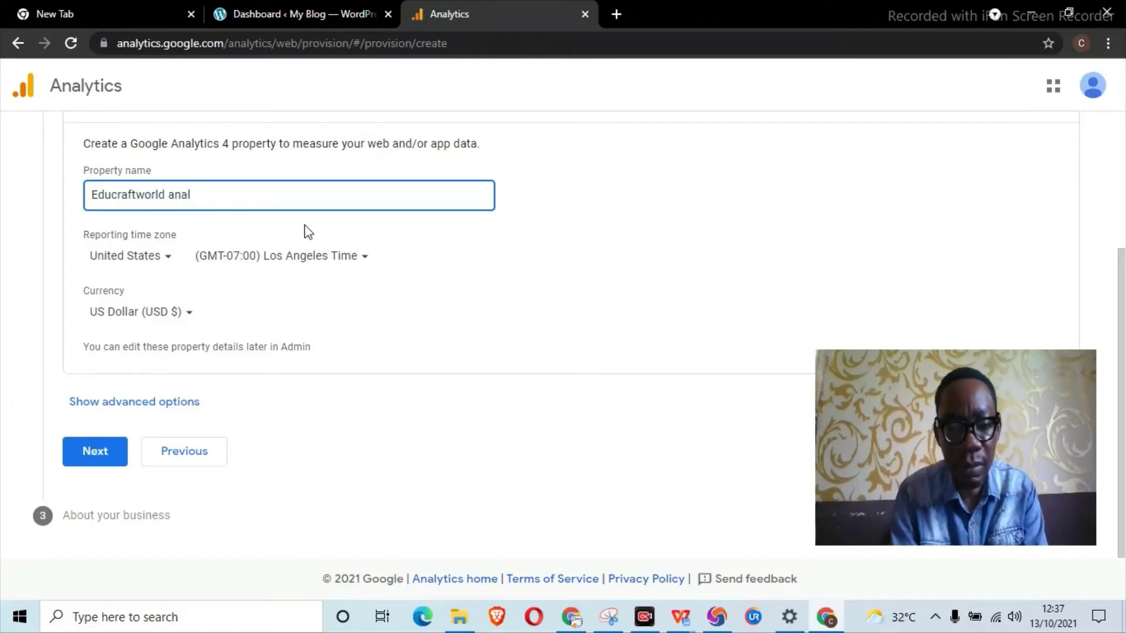
pyautogui.press('BackSpace')
pyautogui.press('BackSpace')
pyautogui.press('BackSpace')
pyautogui.press('BackSpace')
pyautogui.write('web')
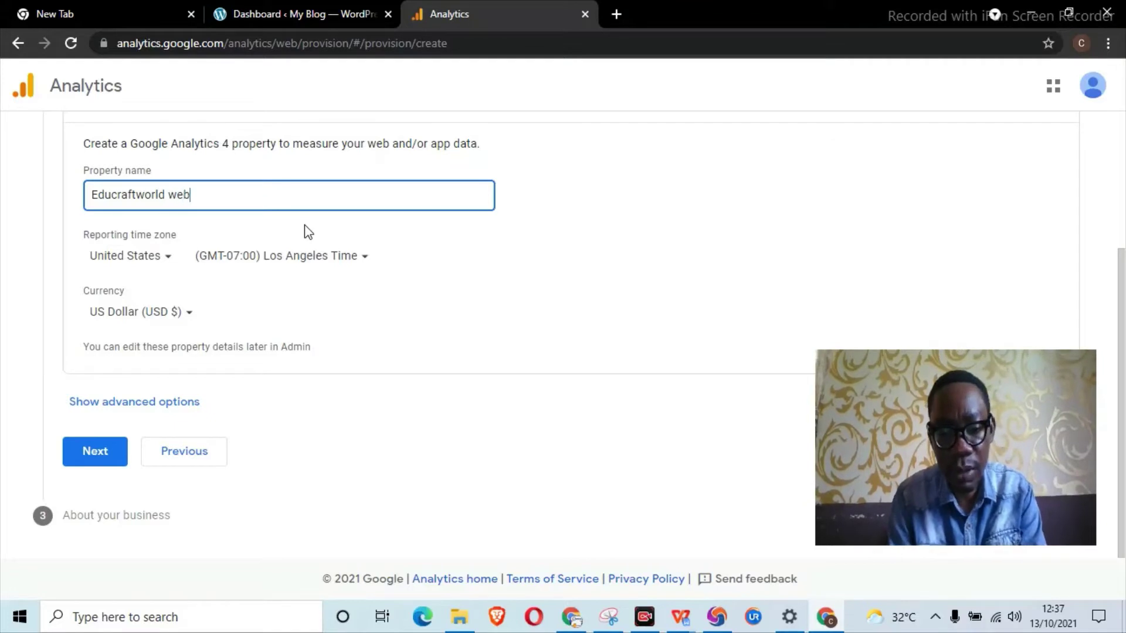
pyautogui.write(' analytics')
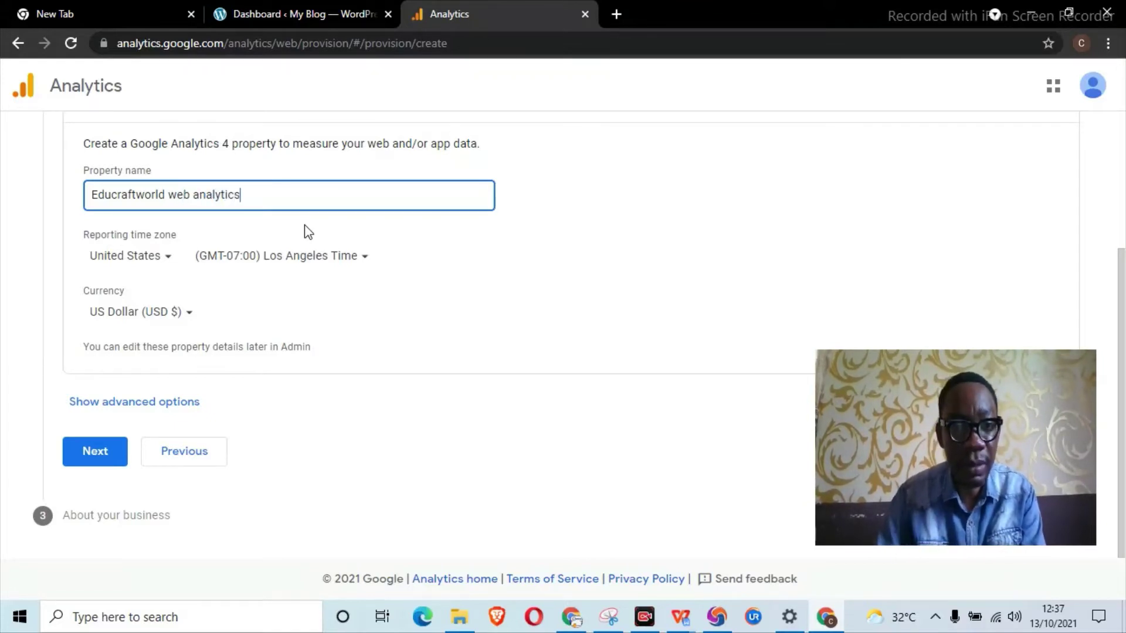
# Set the property's reporting time zone country to Nigeria
pyautogui.click(167, 258)
pyautogui.scroll(-10, 212, 372)
pyautogui.scroll(-20, 213, 374)
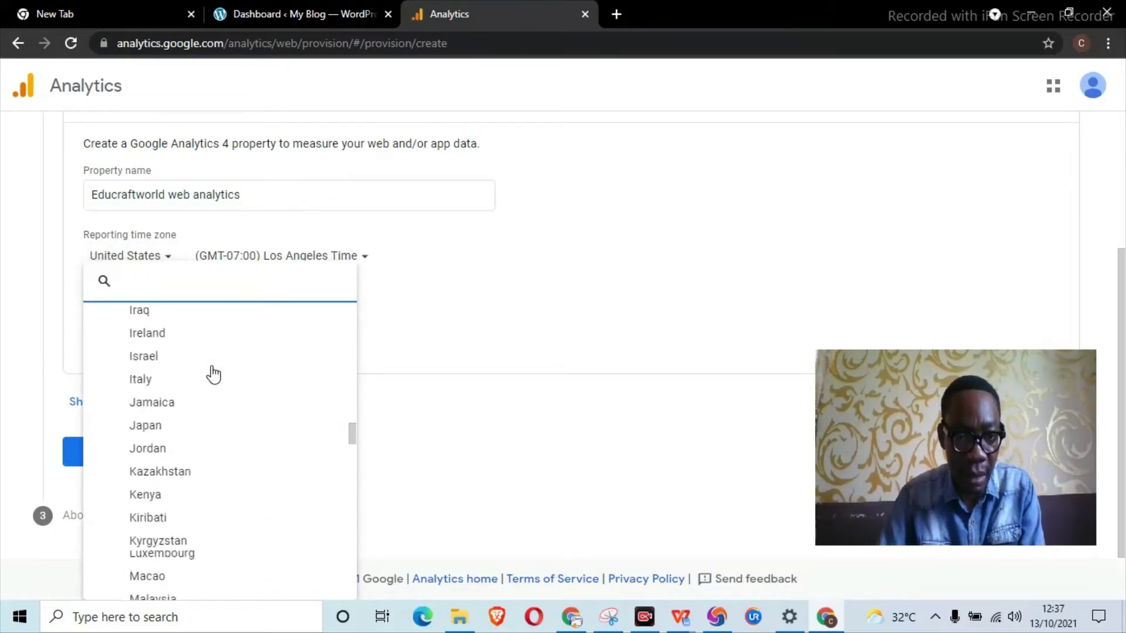
pyautogui.scroll(-4, 211, 372)
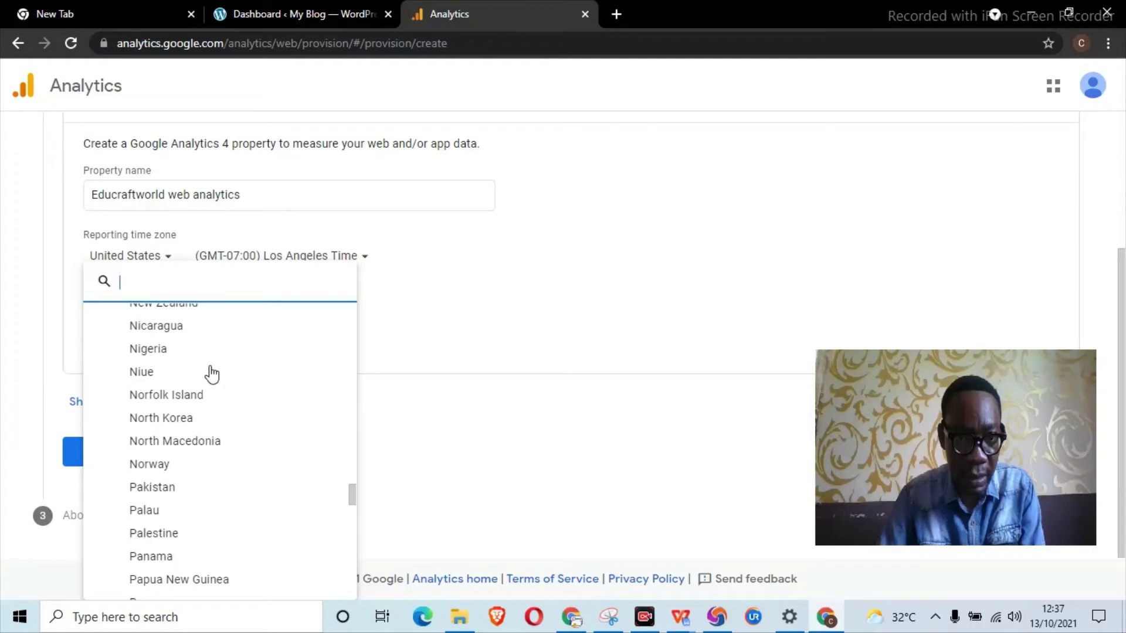
pyautogui.click(203, 359)
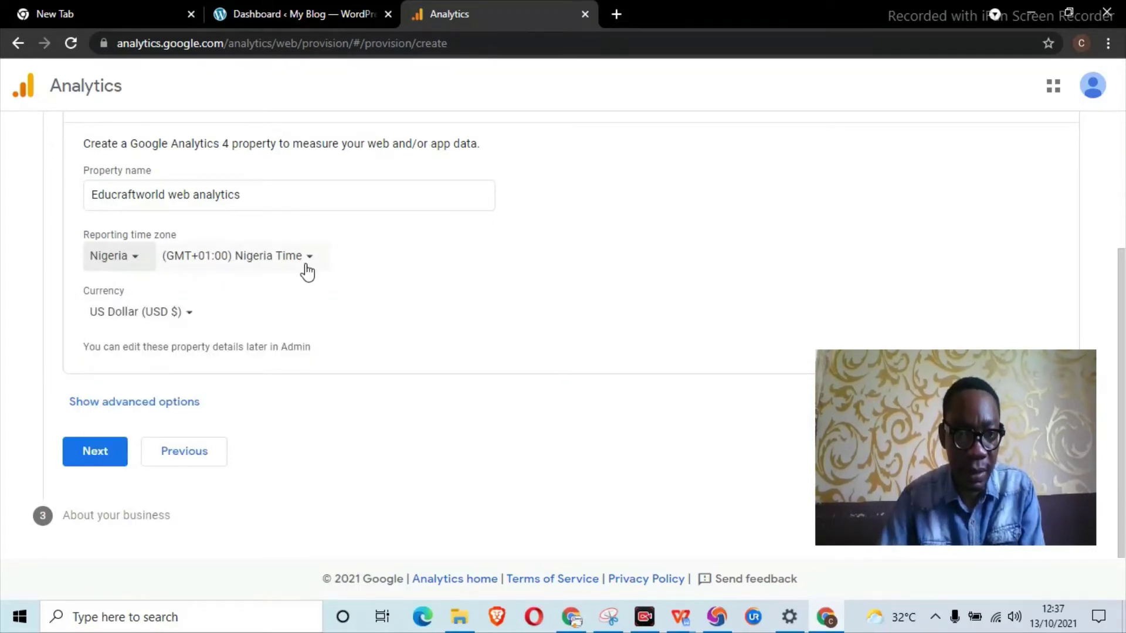
# Look through the currencies available for the property's reports
pyautogui.click(191, 316)
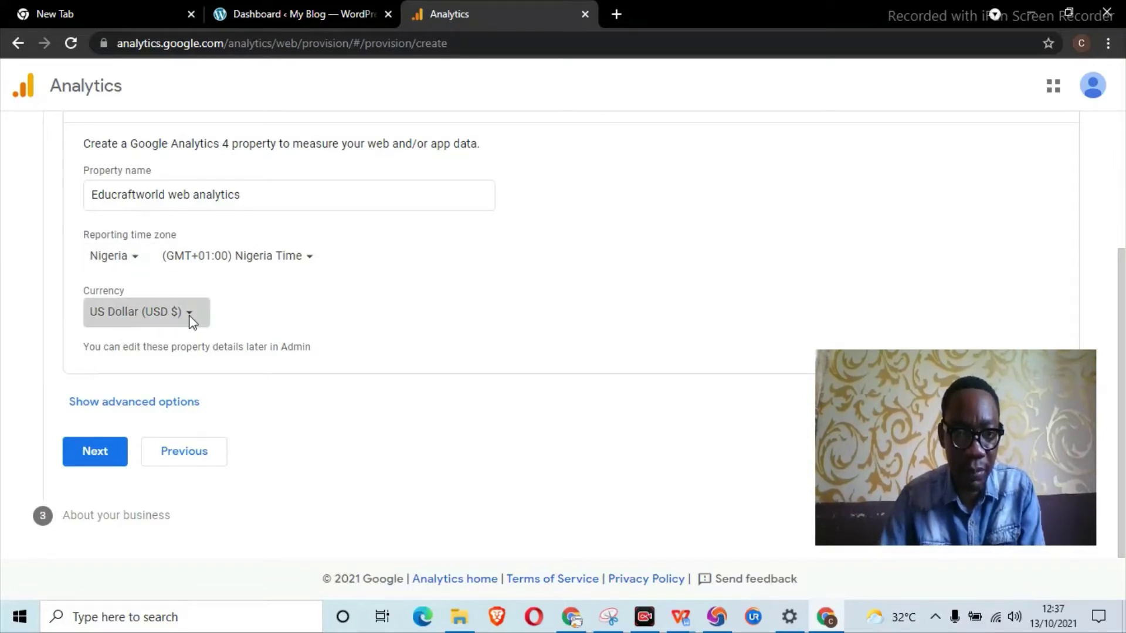
pyautogui.scroll(-10, 255, 363)
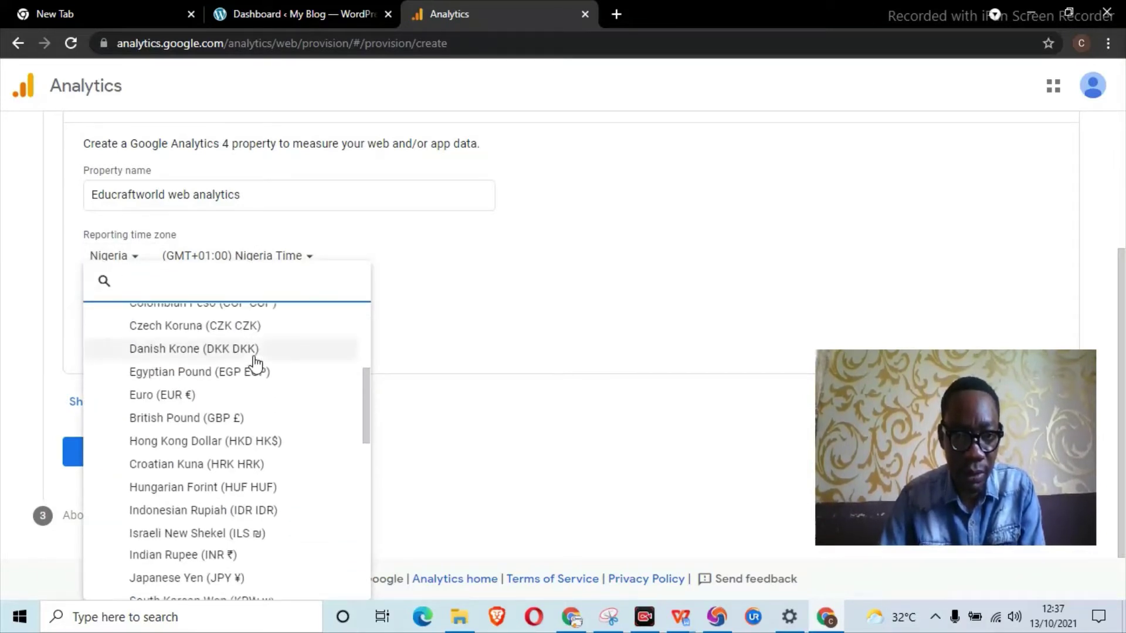
pyautogui.scroll(-1, 255, 363)
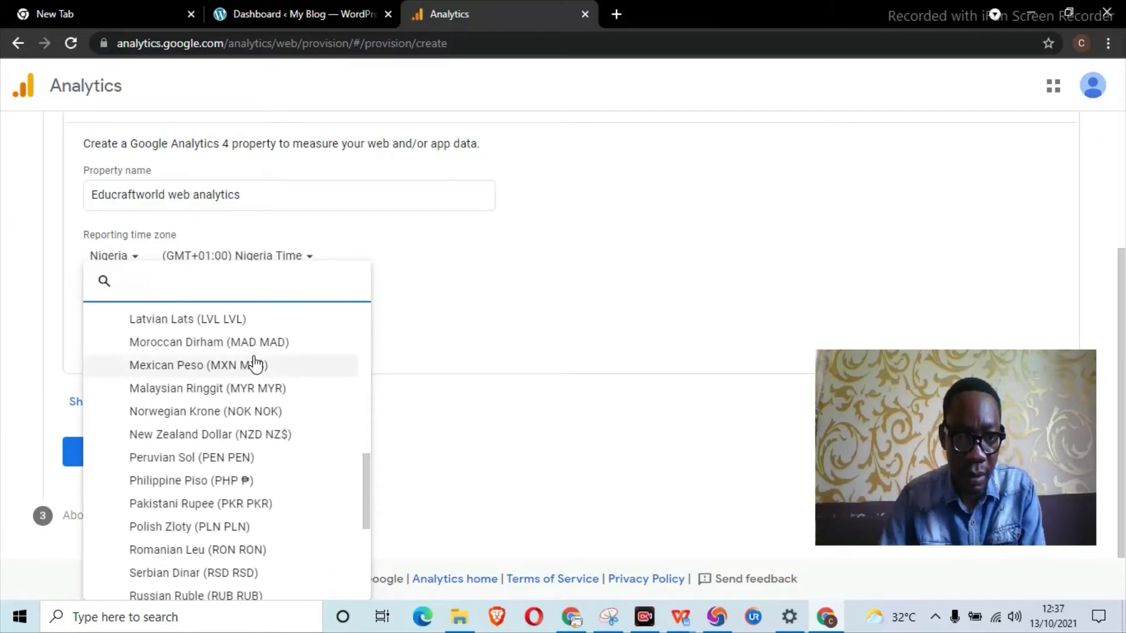
pyautogui.scroll(-4, 255, 364)
pyautogui.scroll(-1, 255, 363)
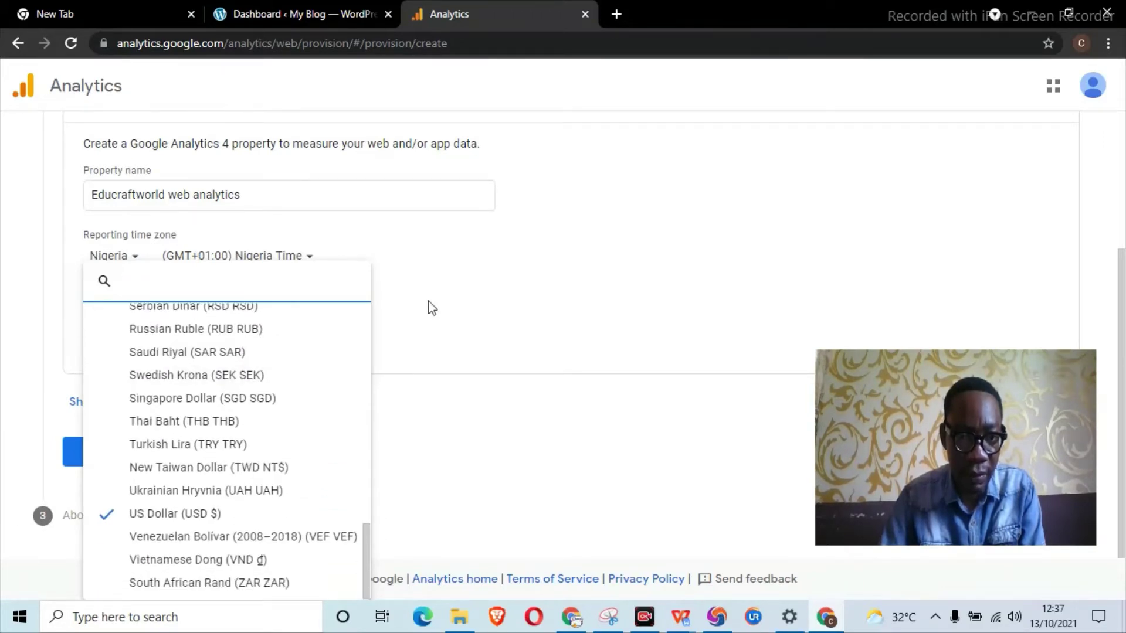
pyautogui.click(387, 308)
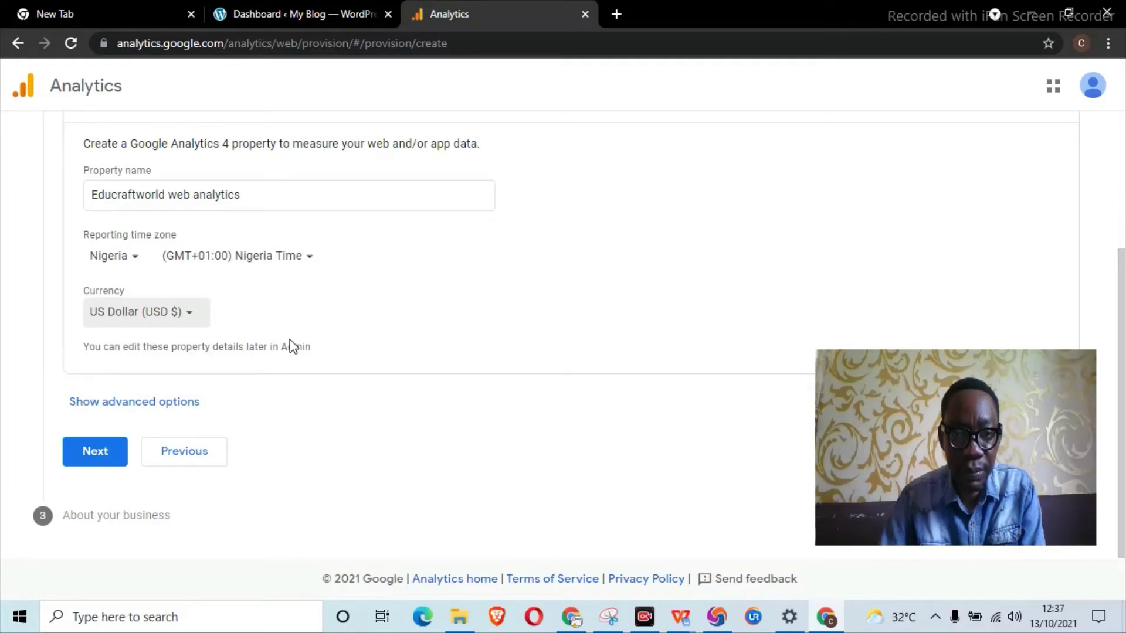
# Show the advanced property options and continue to the business details without turning on a Universal Analytics property
pyautogui.click(168, 405)
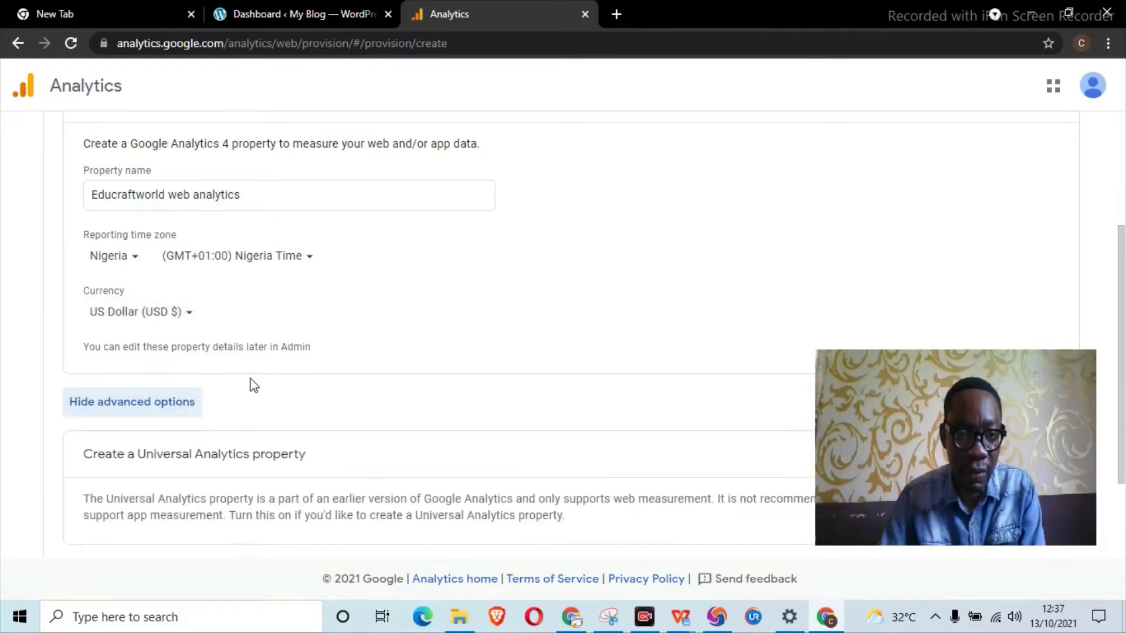
pyautogui.scroll(-2, 240, 379)
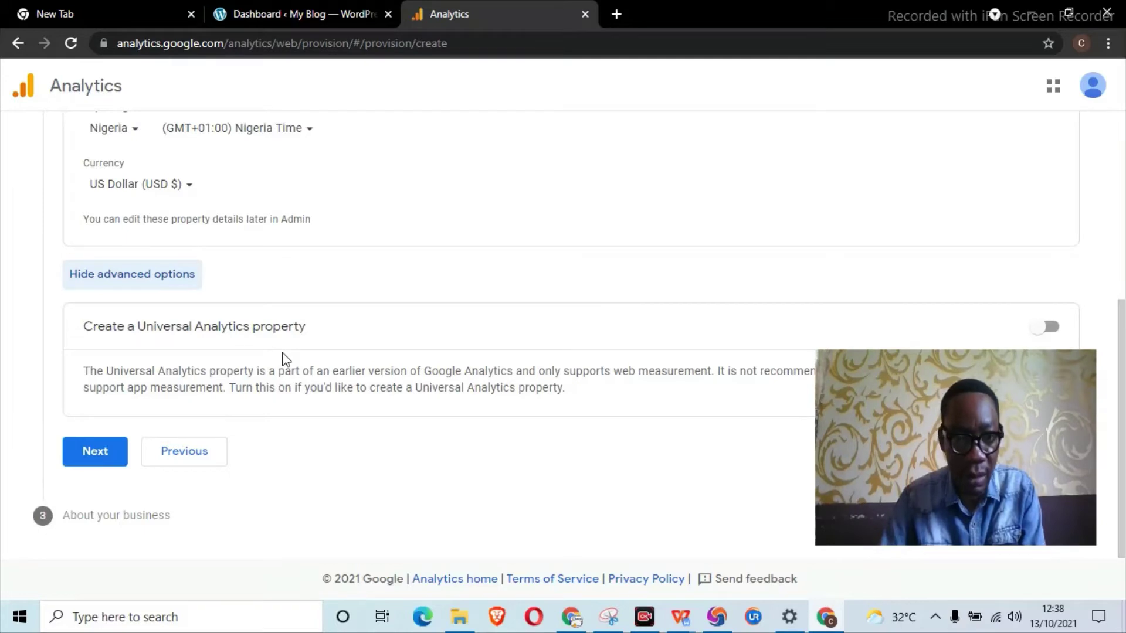
pyautogui.click(96, 452)
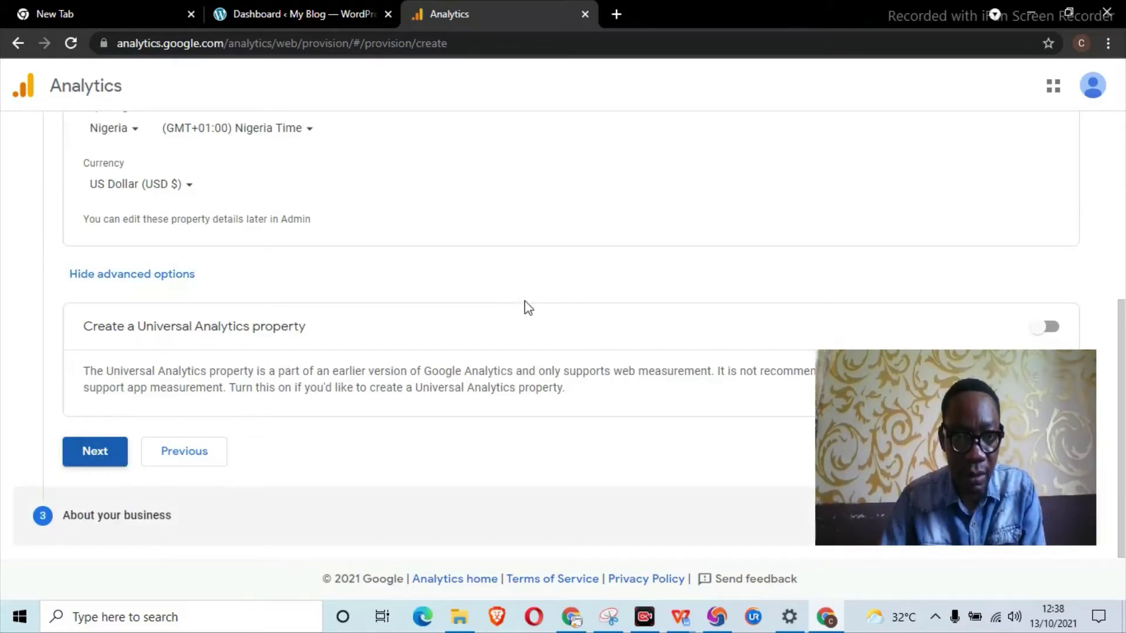
# Set the business's industry category to Jobs & Education
pyautogui.scroll(4, 406, 249)
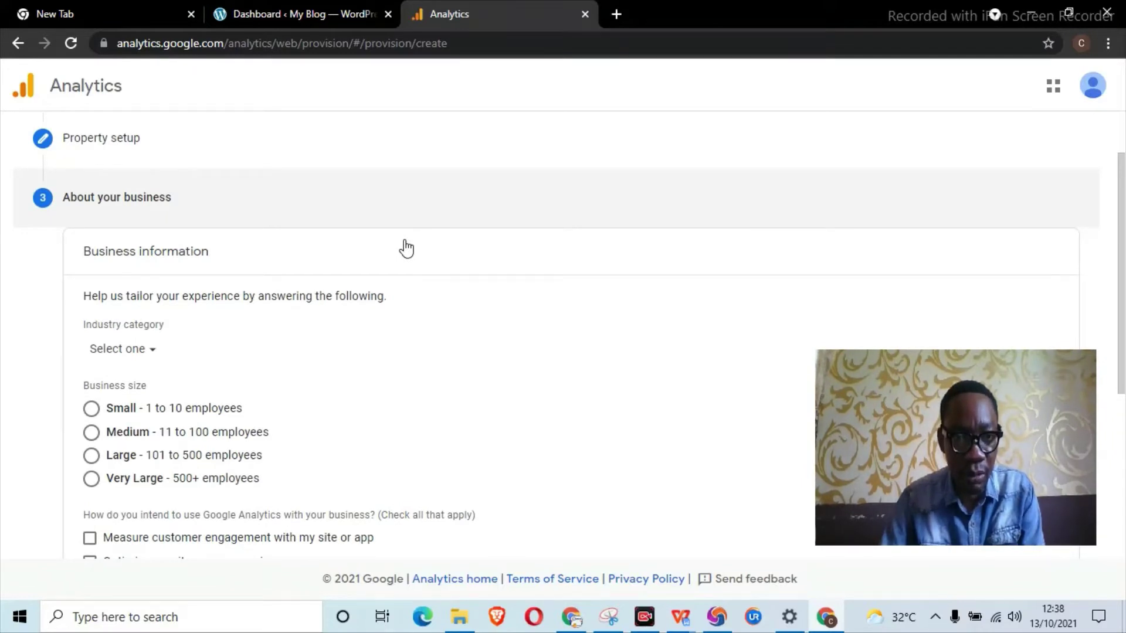
pyautogui.scroll(-1, 406, 248)
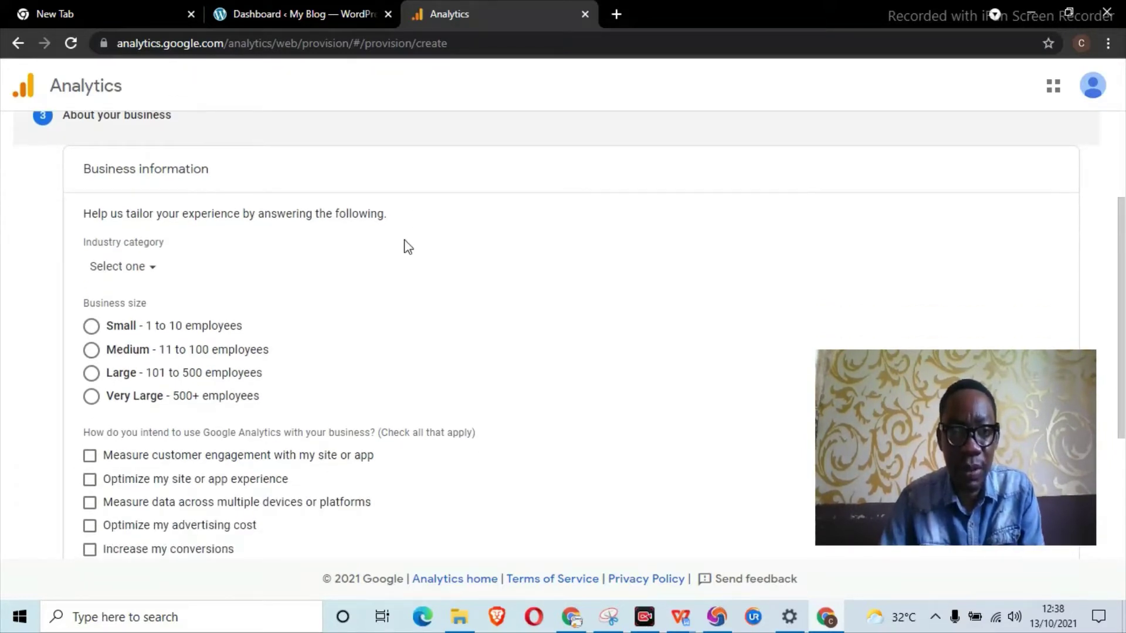
pyautogui.click(154, 273)
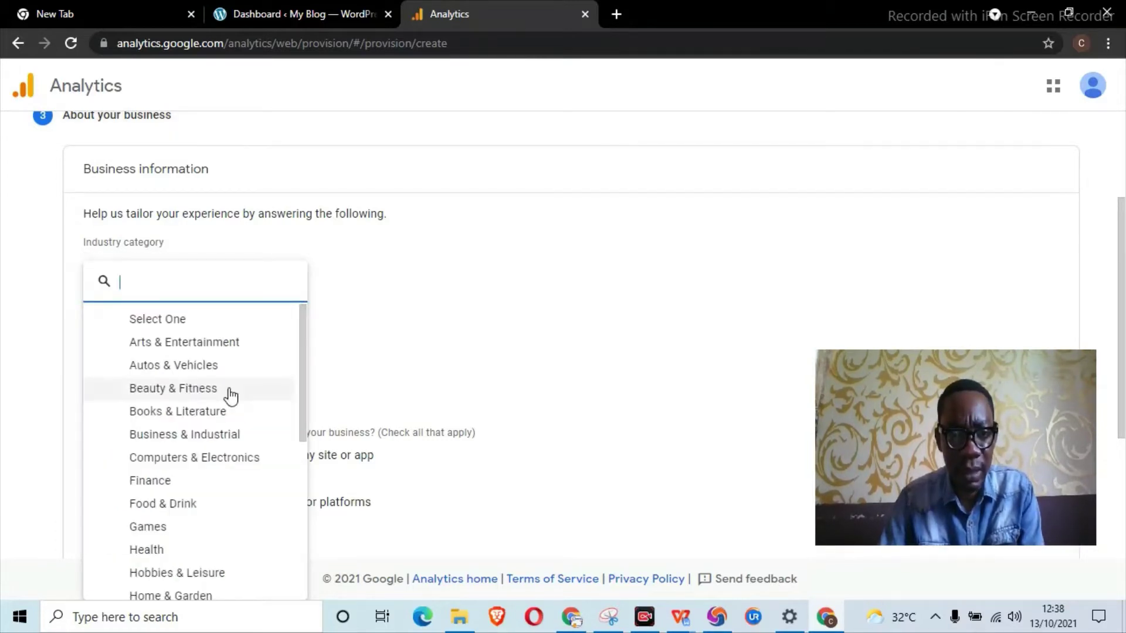
pyautogui.scroll(-2, 222, 378)
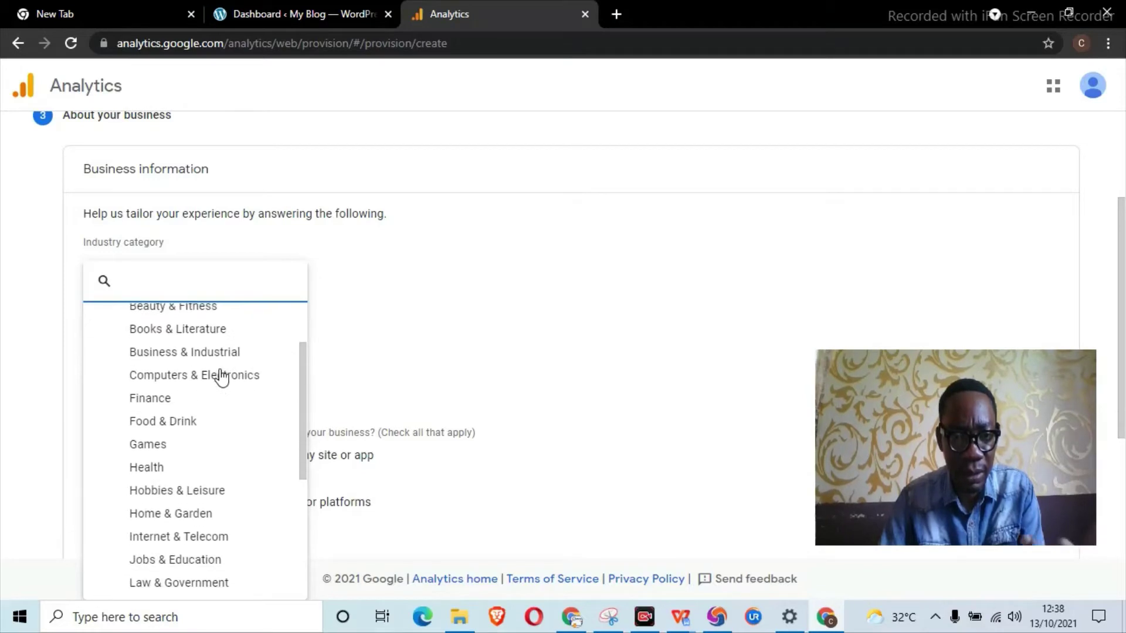
pyautogui.scroll(-2, 221, 379)
pyautogui.scroll(-2, 222, 379)
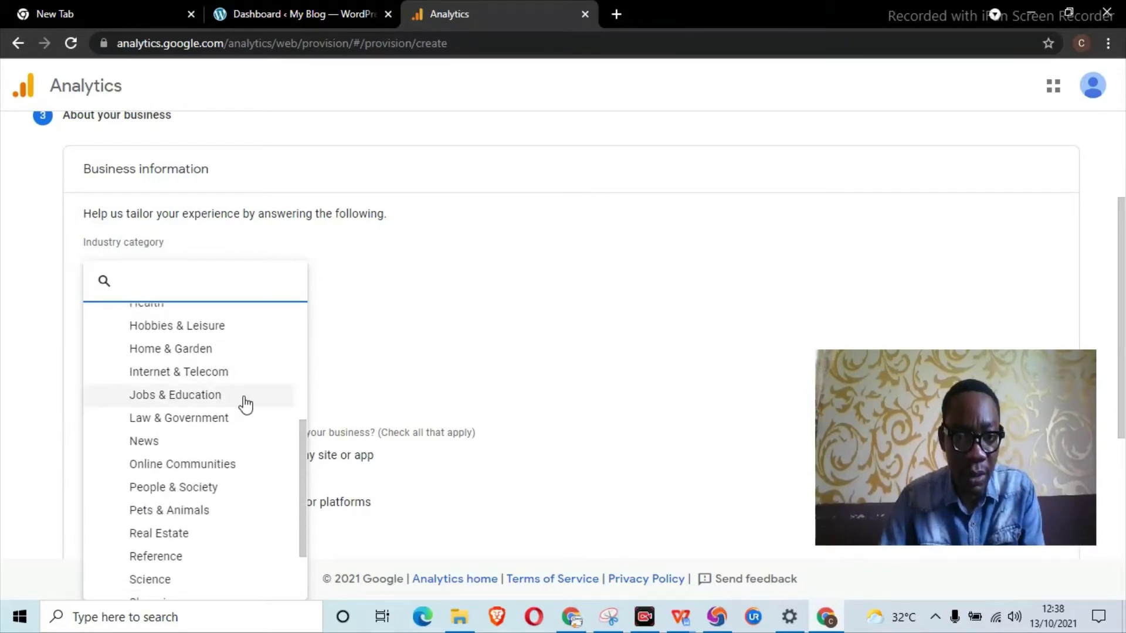
pyautogui.scroll(-2, 246, 405)
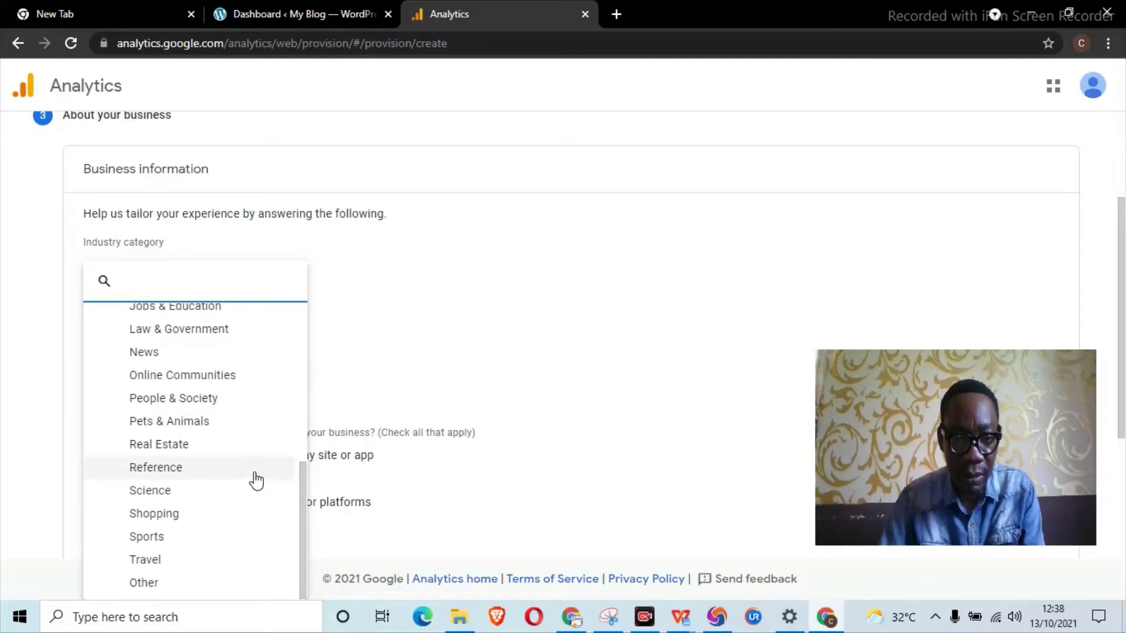
pyautogui.scroll(3, 242, 459)
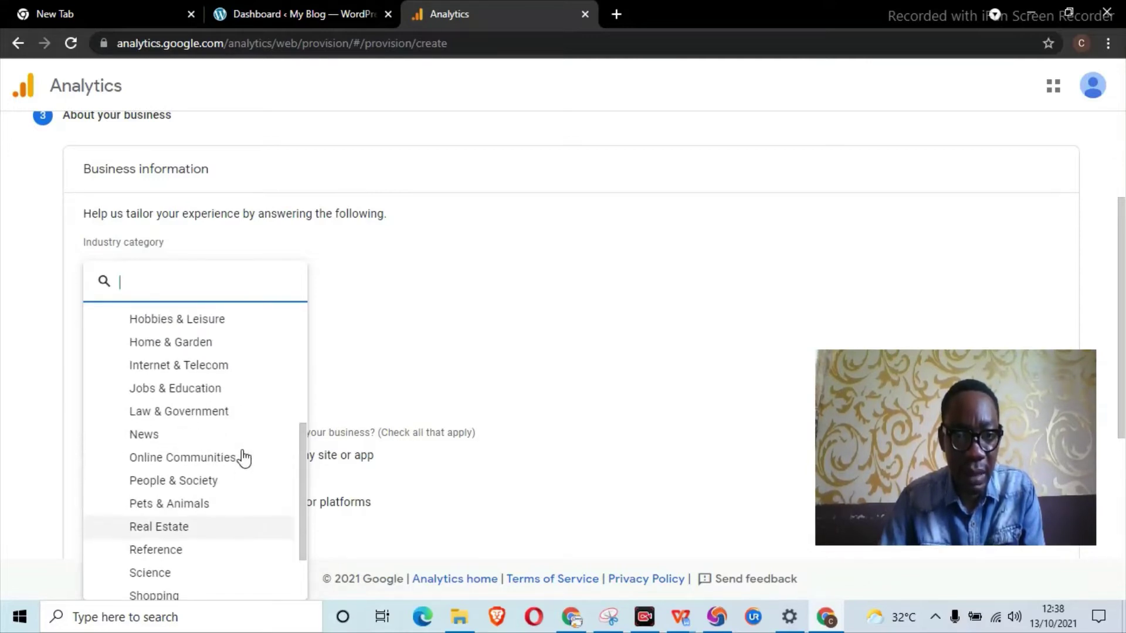
pyautogui.scroll(3, 234, 461)
pyautogui.scroll(5, 213, 456)
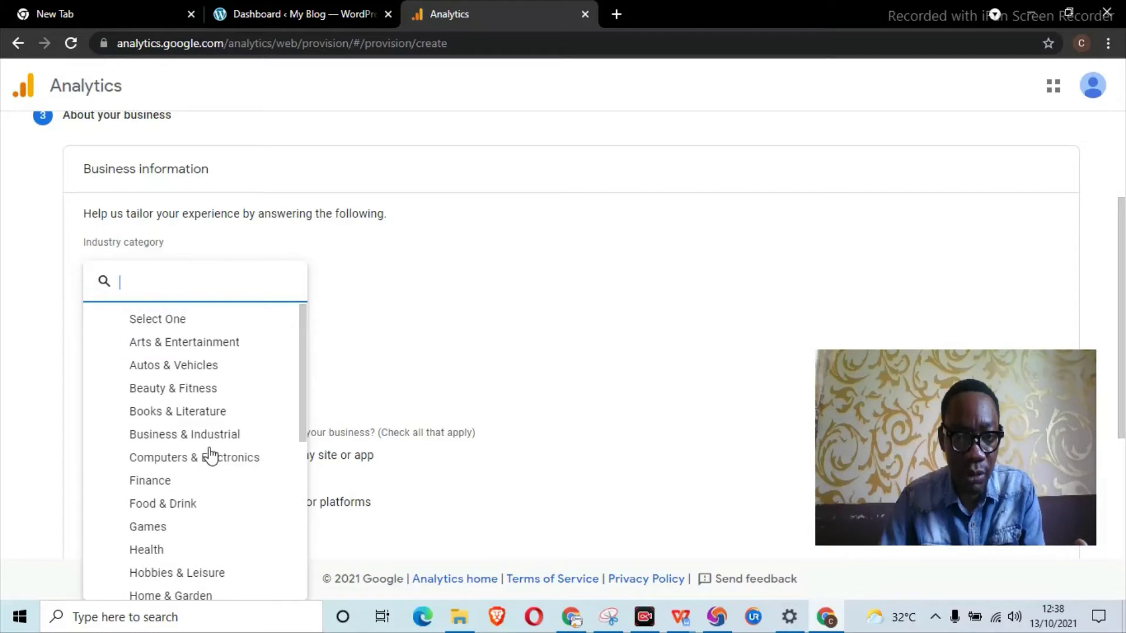
pyautogui.scroll(-3, 250, 412)
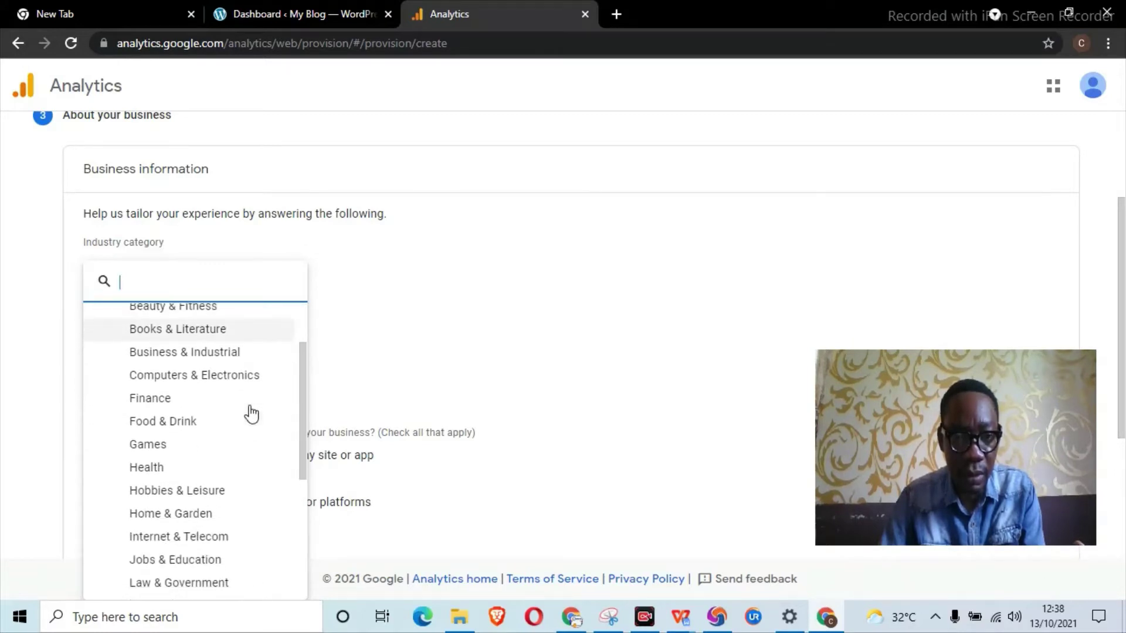
pyautogui.scroll(-3, 252, 414)
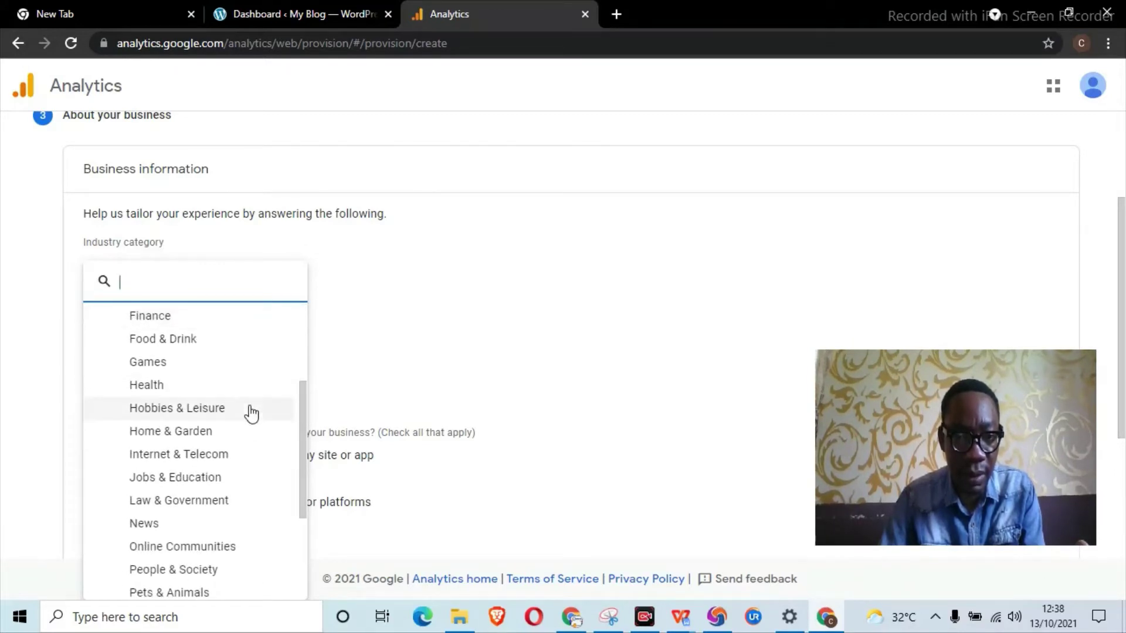
pyautogui.scroll(-2, 252, 414)
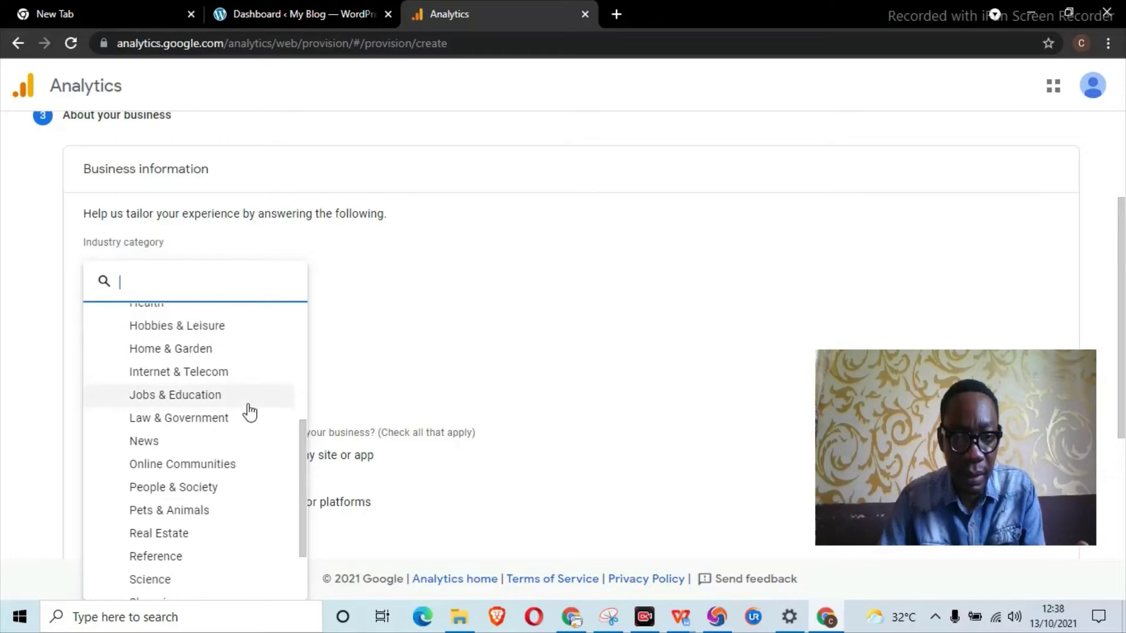
pyautogui.click(232, 399)
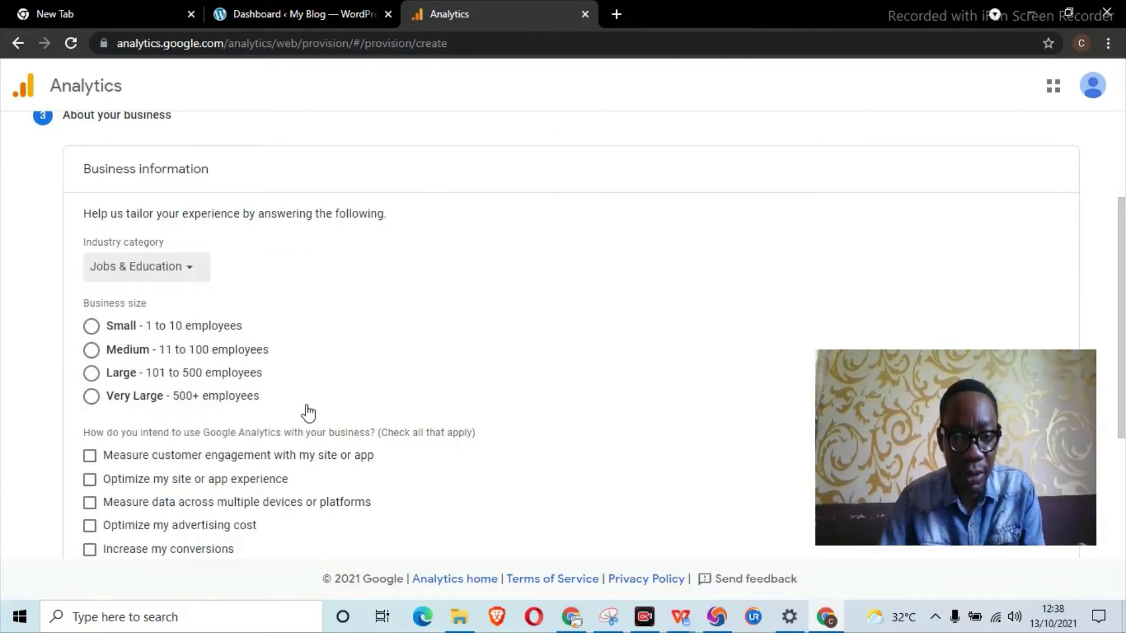
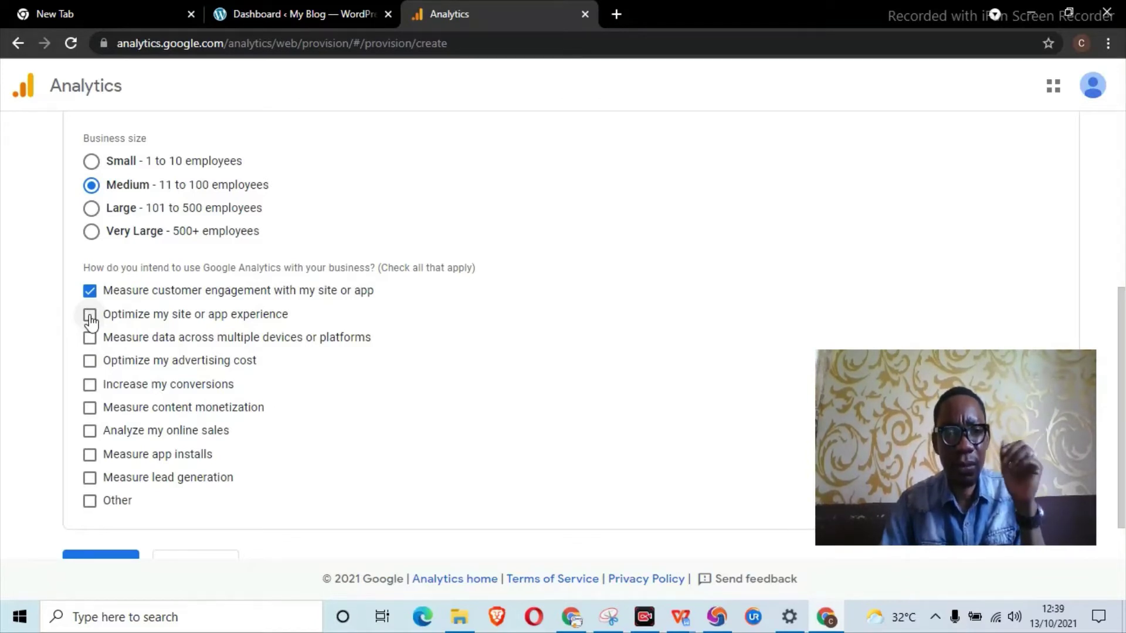
# Mark all remaining intended uses of Google Analytics except Measure app installs and Other, and submit the account for creation
pyautogui.click(91, 319)
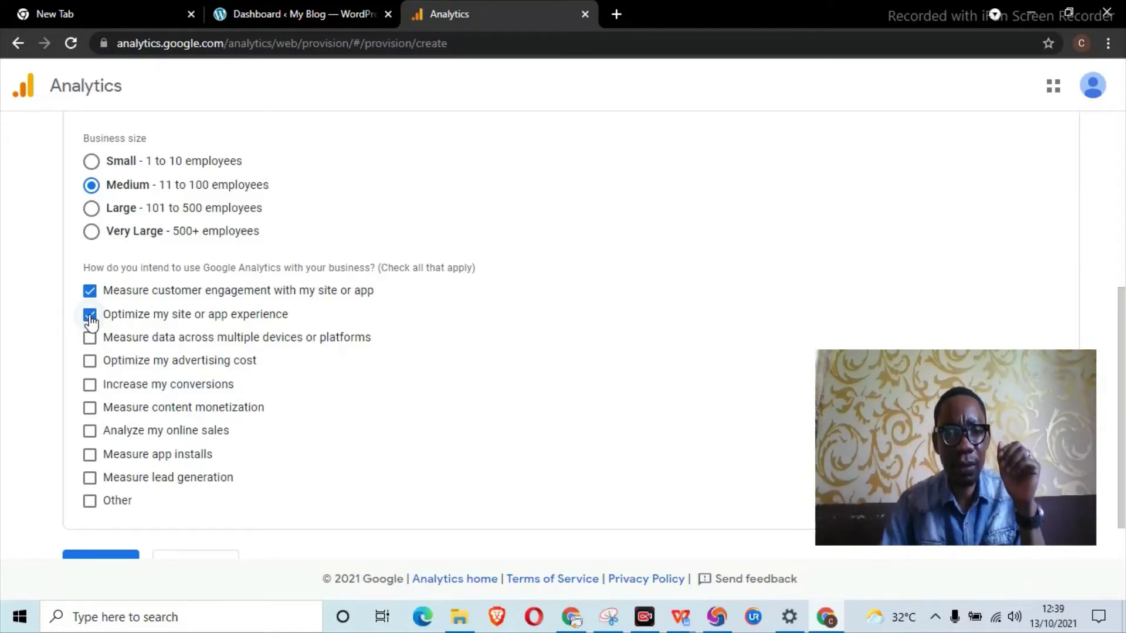
pyautogui.click(90, 361)
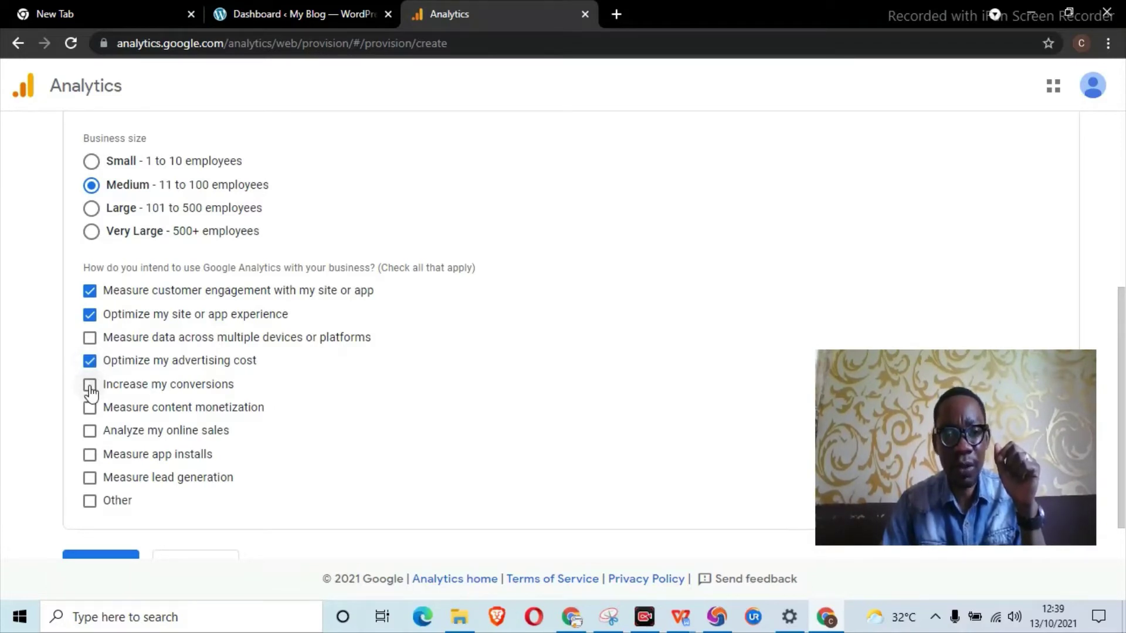
pyautogui.click(89, 387)
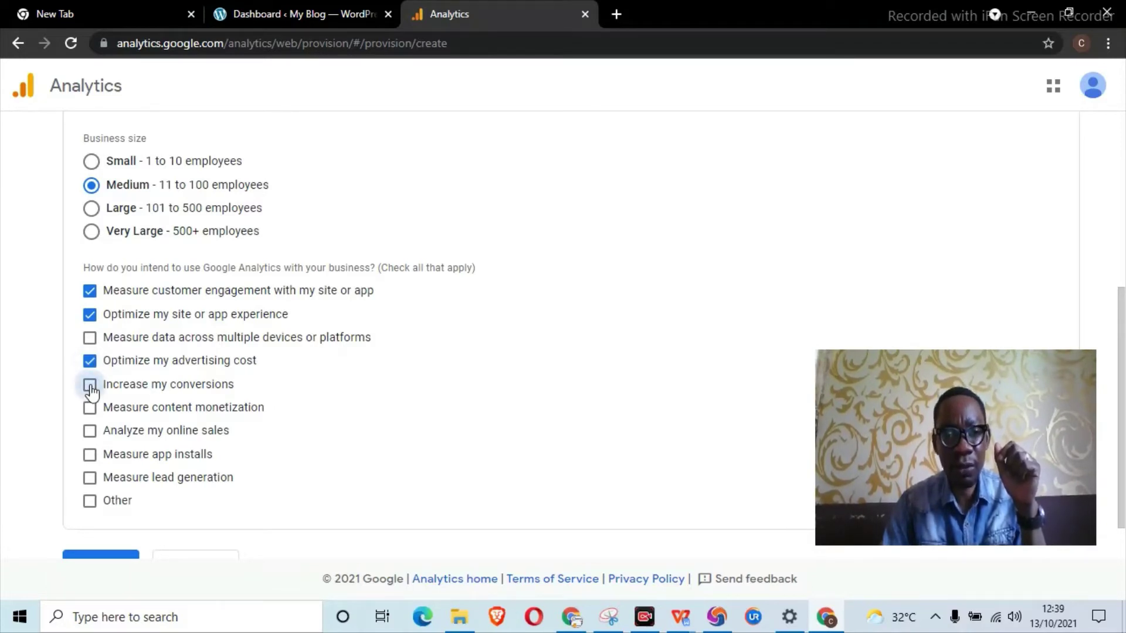
pyautogui.click(90, 434)
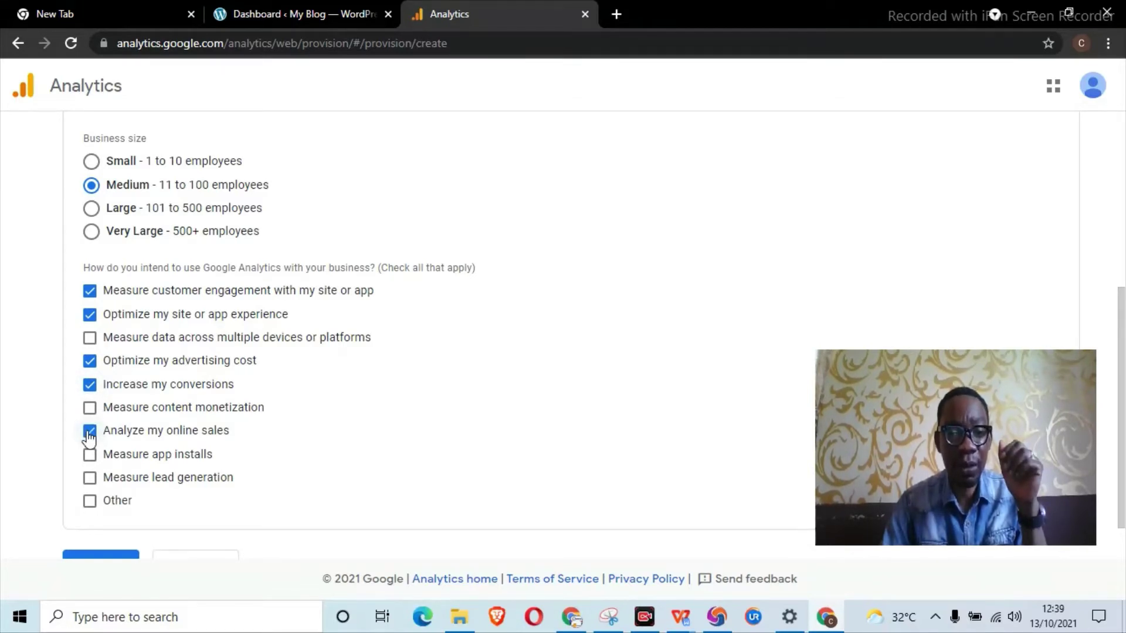
pyautogui.click(89, 478)
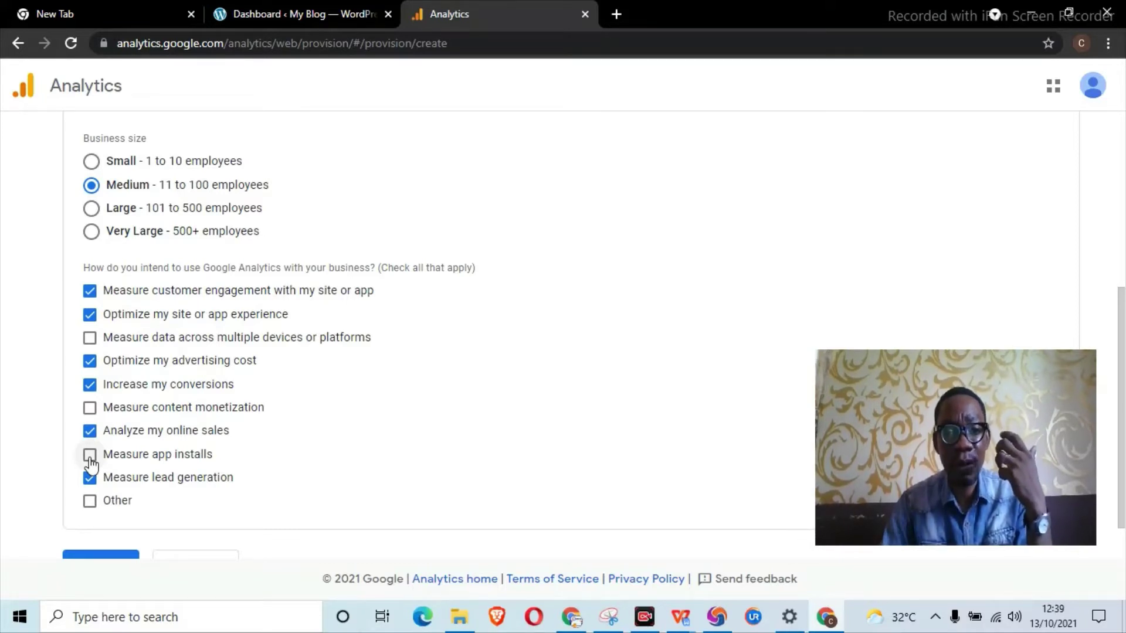
pyautogui.click(90, 339)
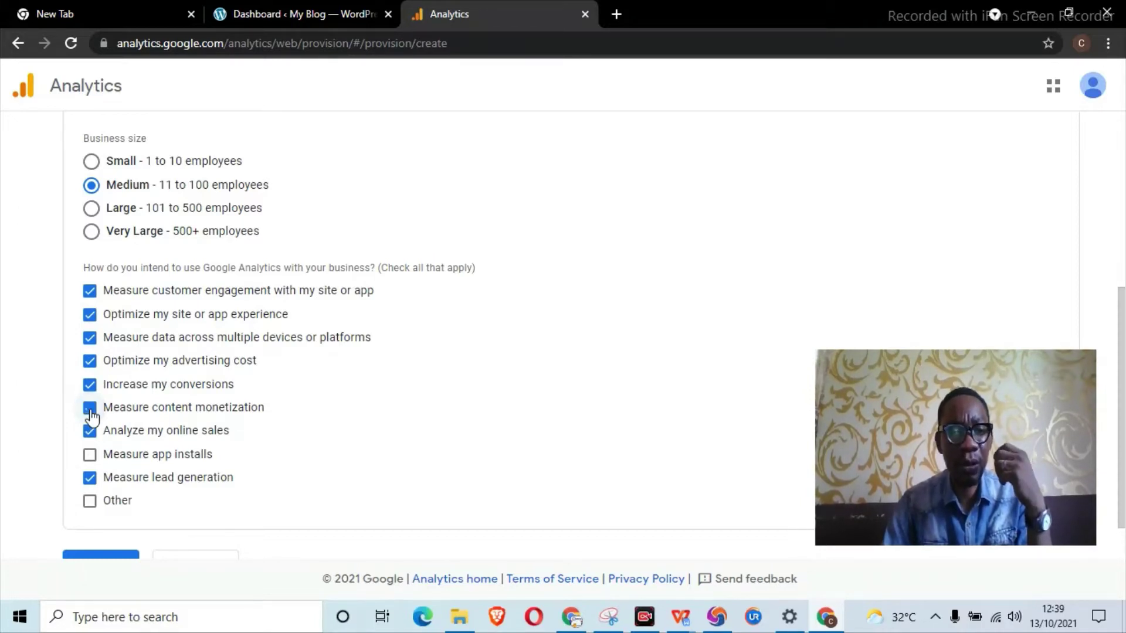
pyautogui.scroll(-1, 211, 415)
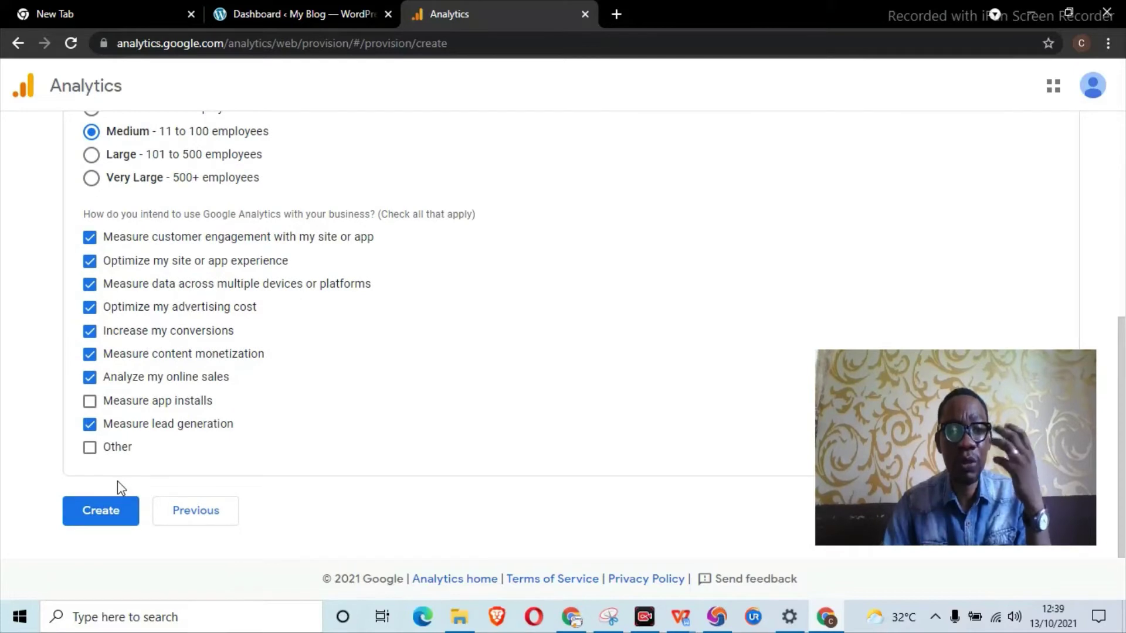
pyautogui.click(117, 515)
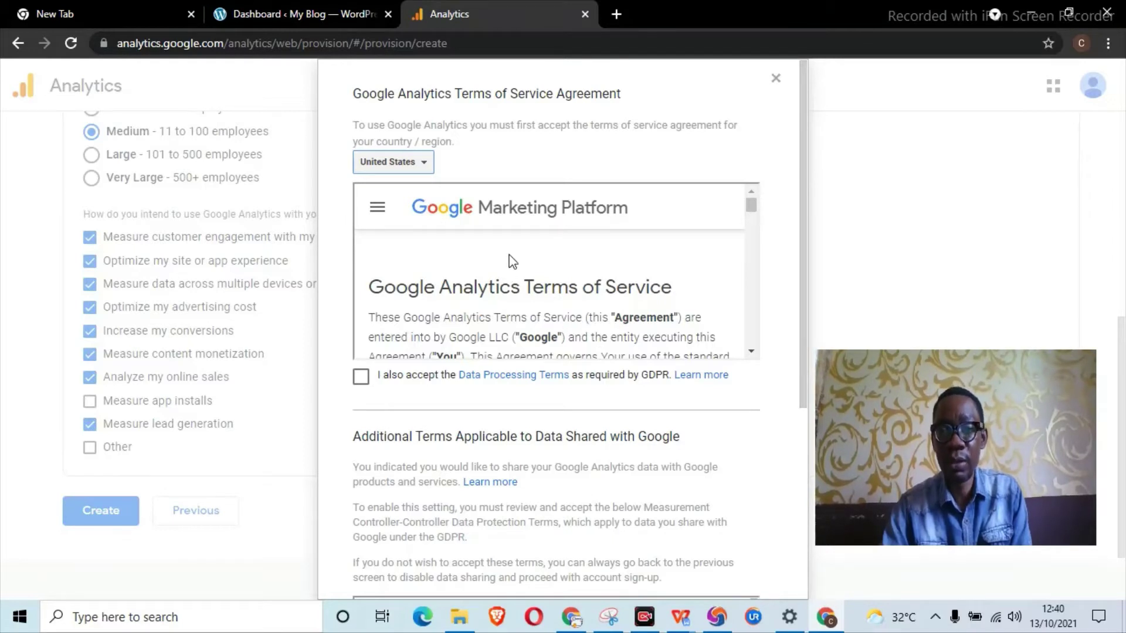
# Skim the Google Analytics Terms of Service for United States and accept the Data Processing Terms required by GDPR
pyautogui.scroll(-1, 589, 267)
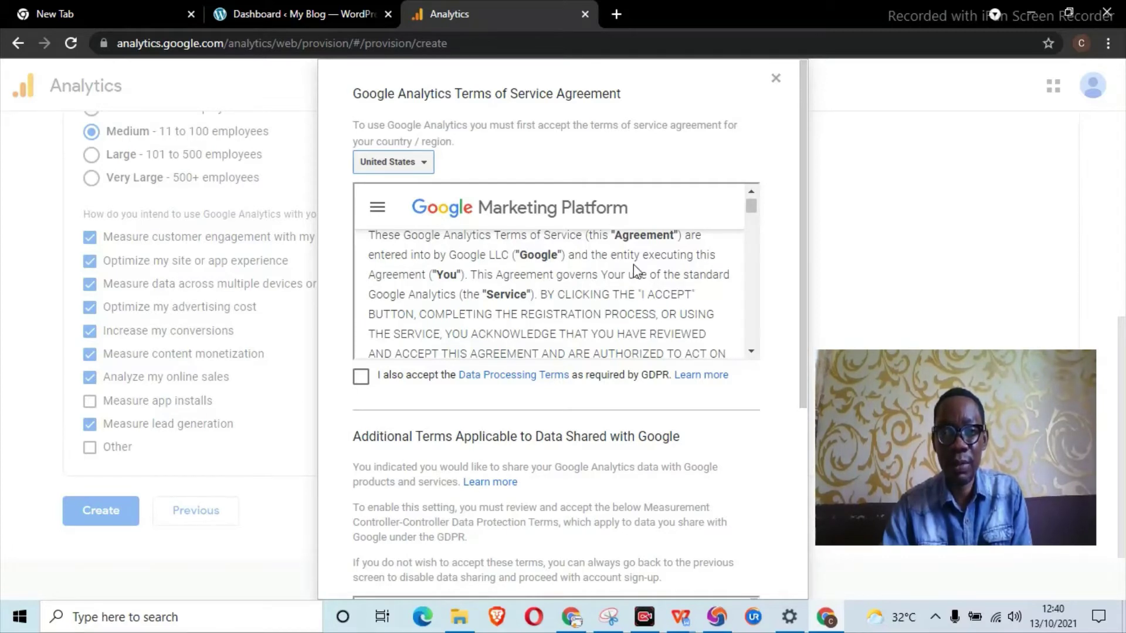
pyautogui.scroll(-3, 634, 265)
pyautogui.scroll(-5, 637, 291)
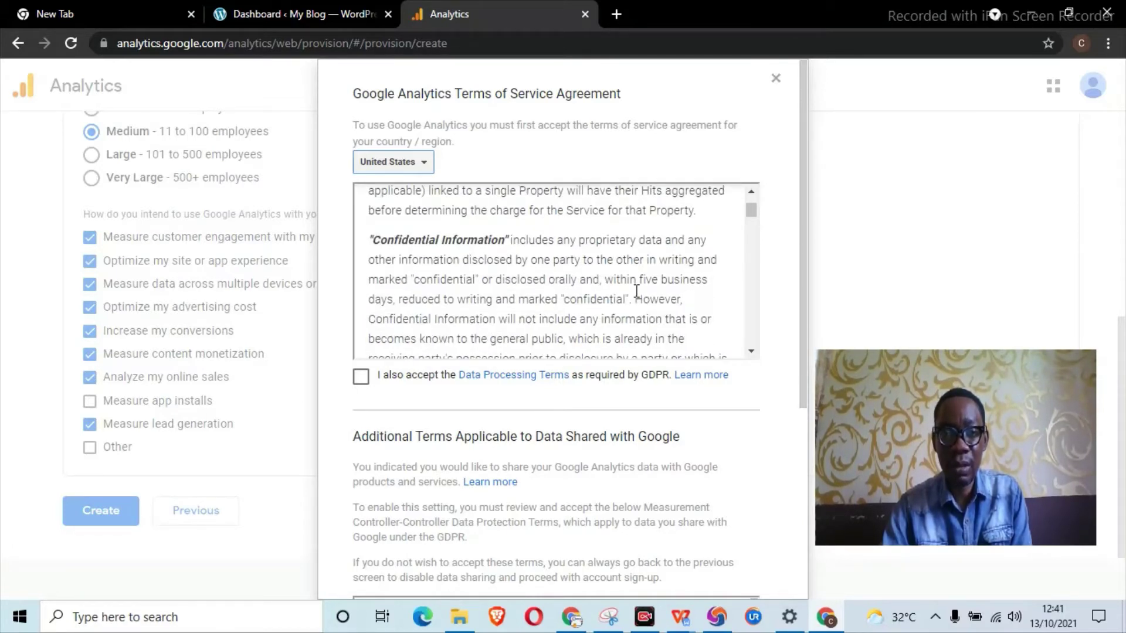
pyautogui.scroll(-3, 636, 291)
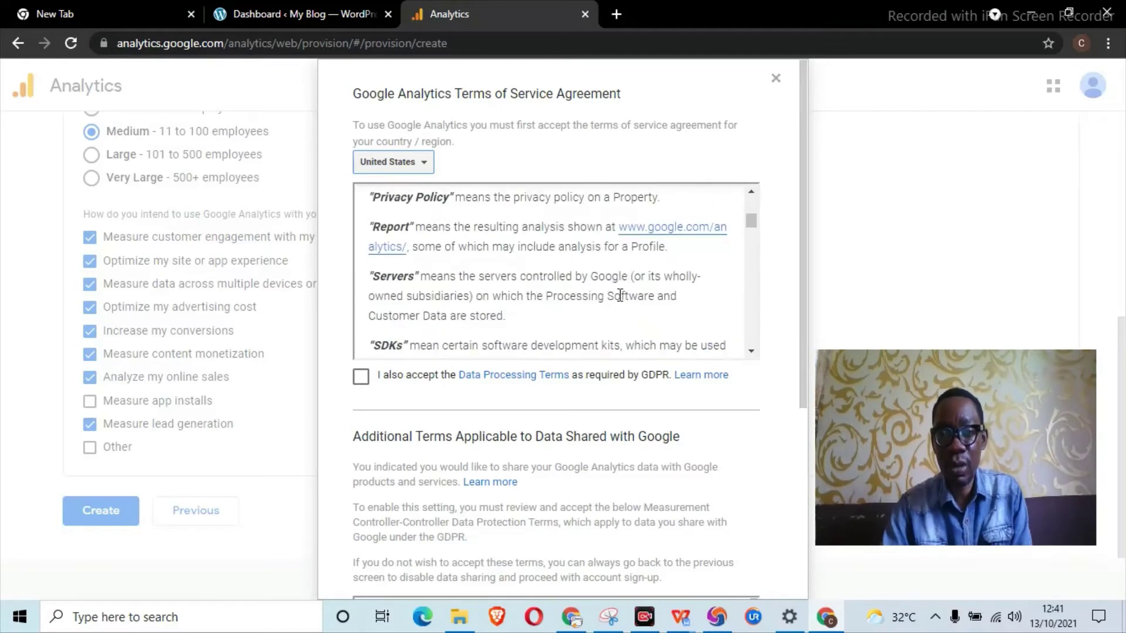
pyautogui.scroll(-5, 749, 289)
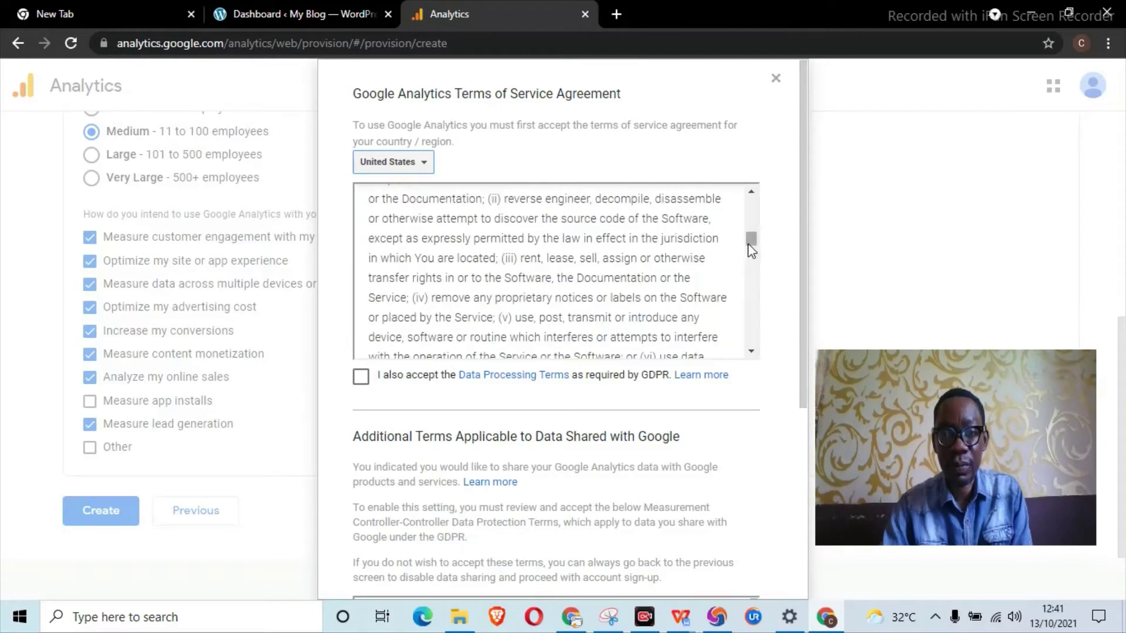
pyautogui.moveTo(751, 240); pyautogui.dragTo(703, 247)
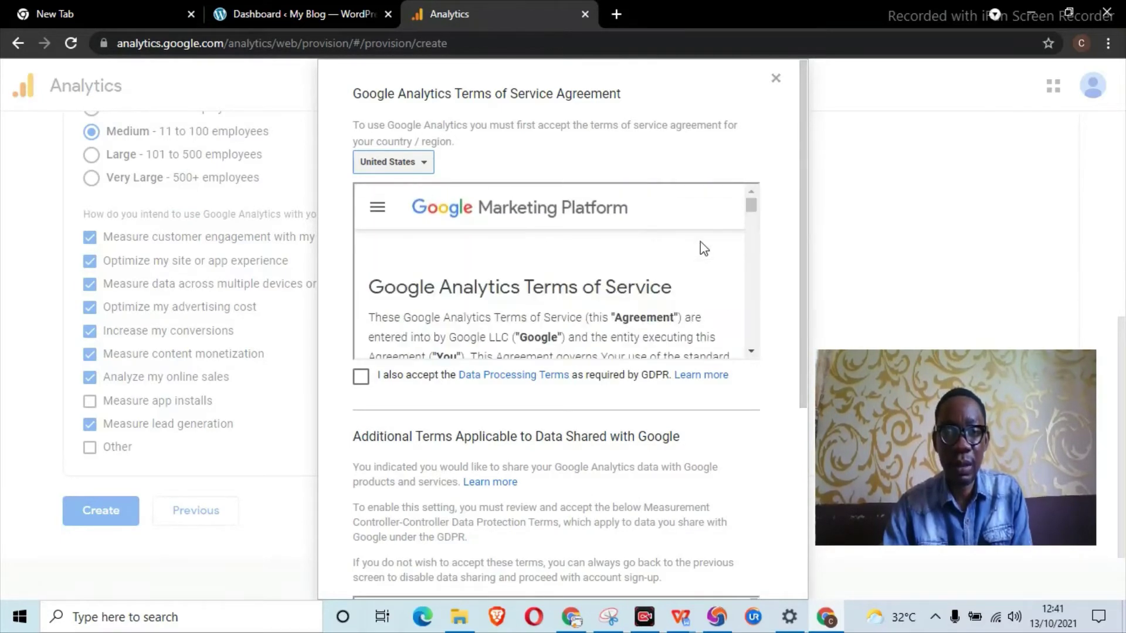
pyautogui.click(361, 376)
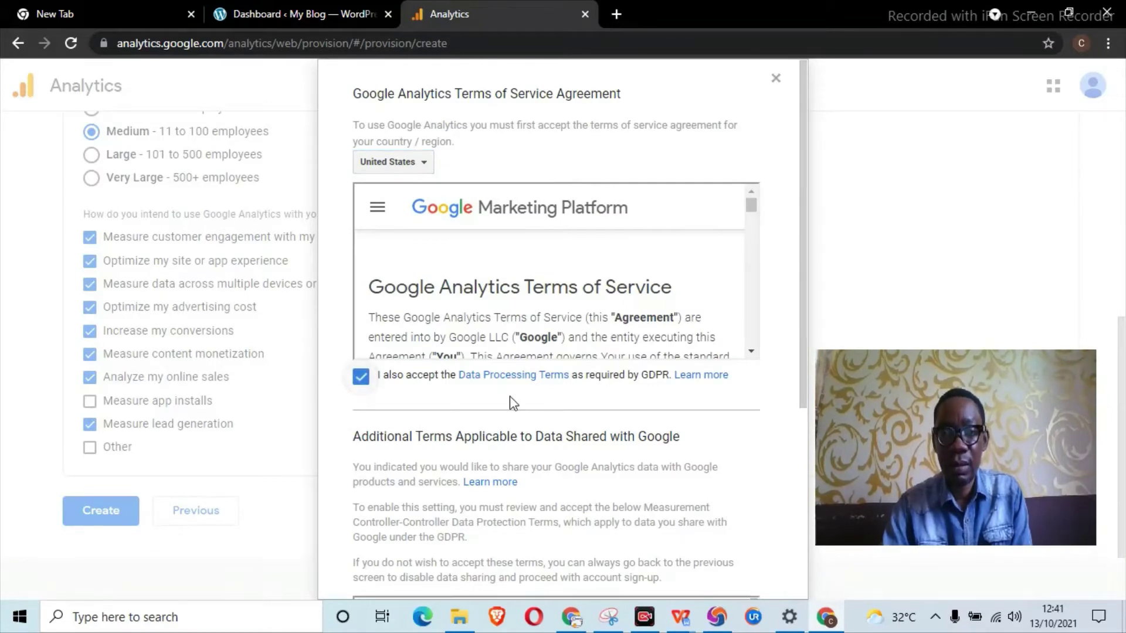
# Accept the Measurement Controller-Controller Data Protection Terms for shared data and agree to the overall terms of service
pyautogui.scroll(-5, 511, 404)
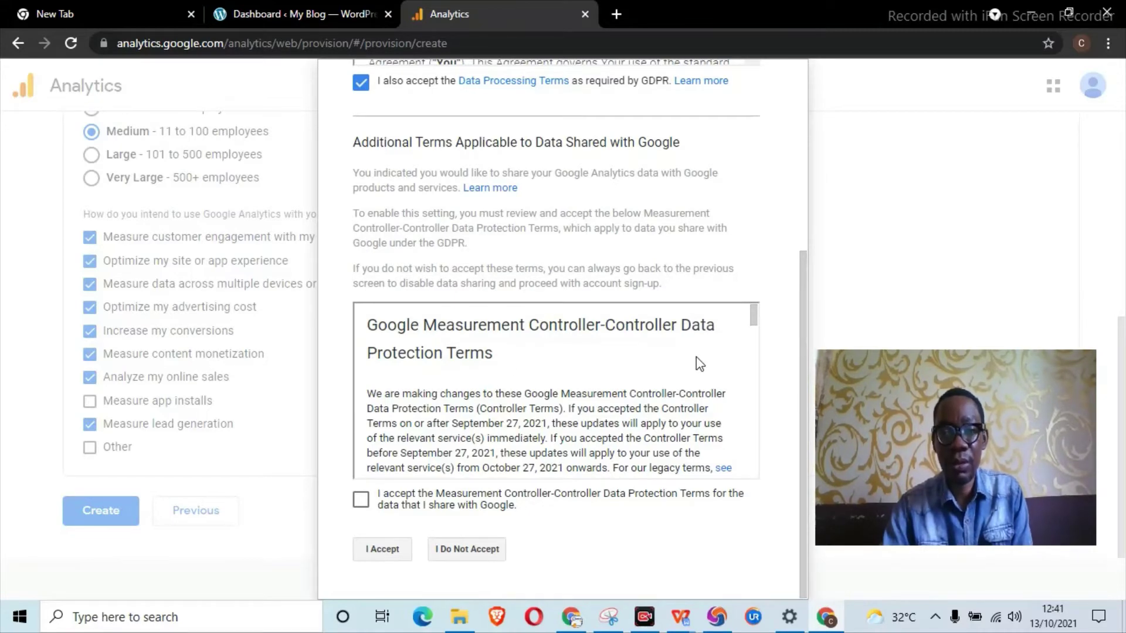
pyautogui.scroll(-10, 700, 364)
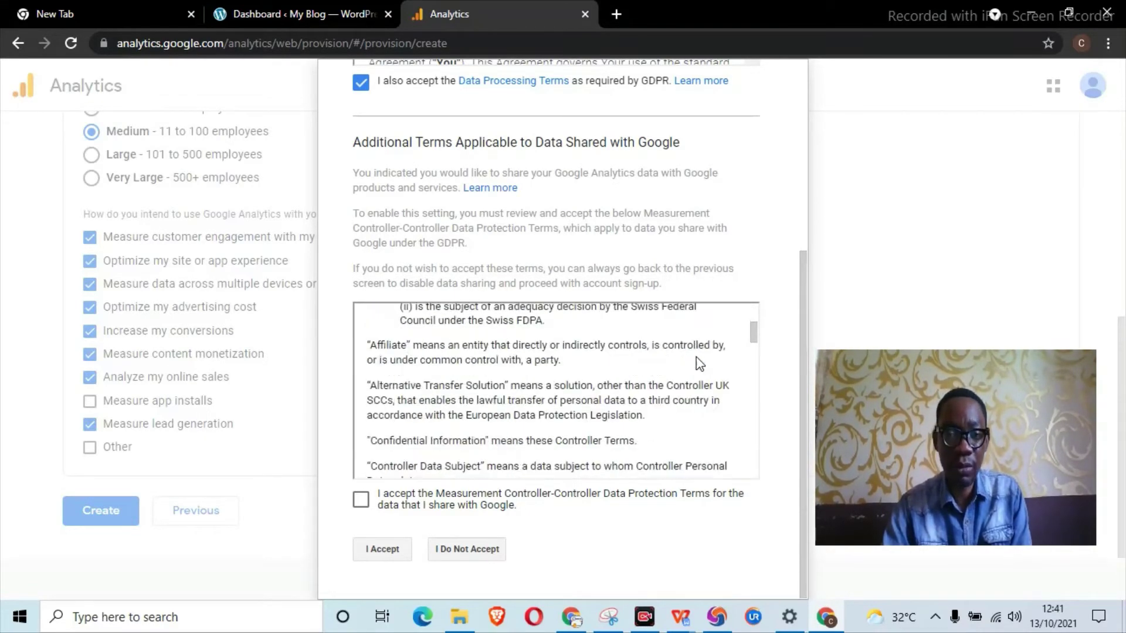
pyautogui.moveTo(754, 352); pyautogui.dragTo(754, 471)
pyautogui.click(360, 499)
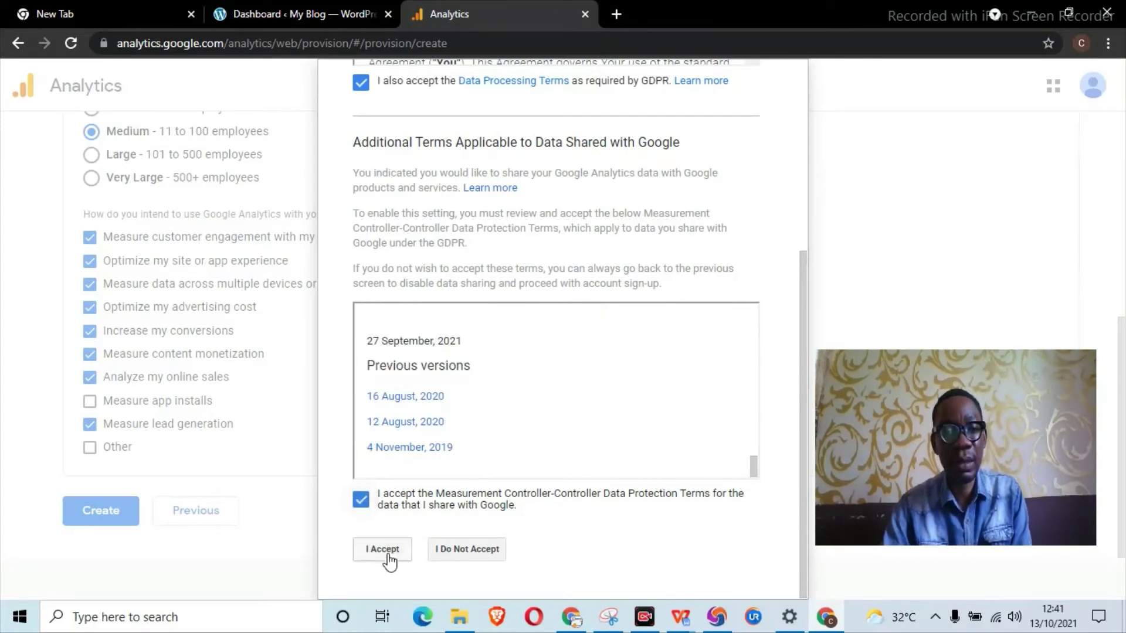
pyautogui.click(387, 554)
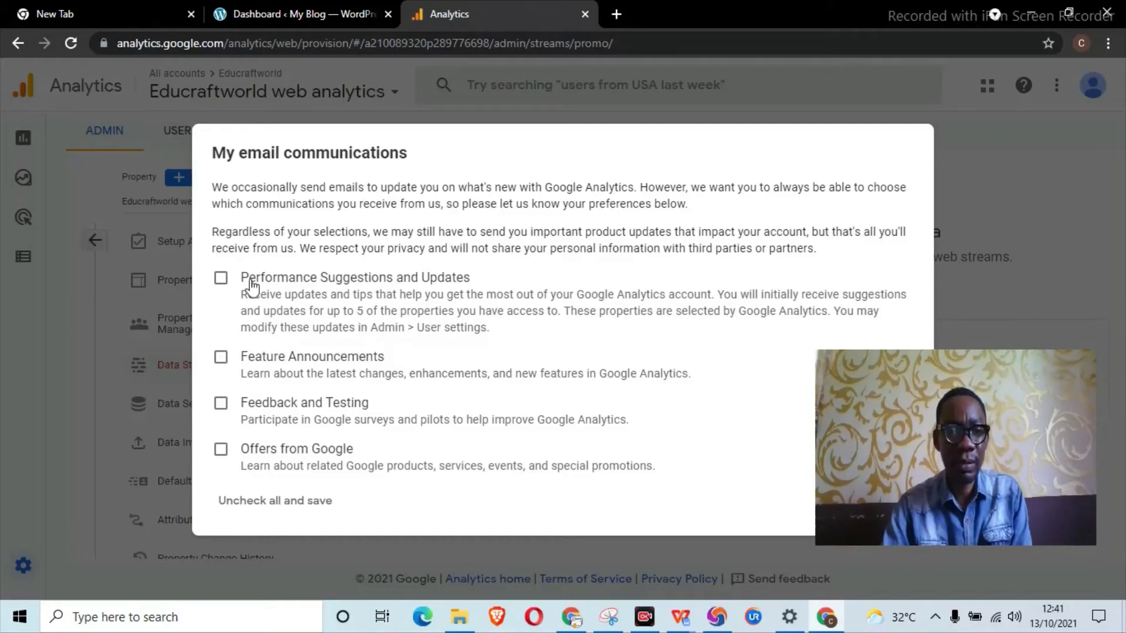
# Opt in to Performance Suggestions and Updates, Feature Announcements, Feedback and Testing, and Offers from Google in the email communications
pyautogui.click(221, 358)
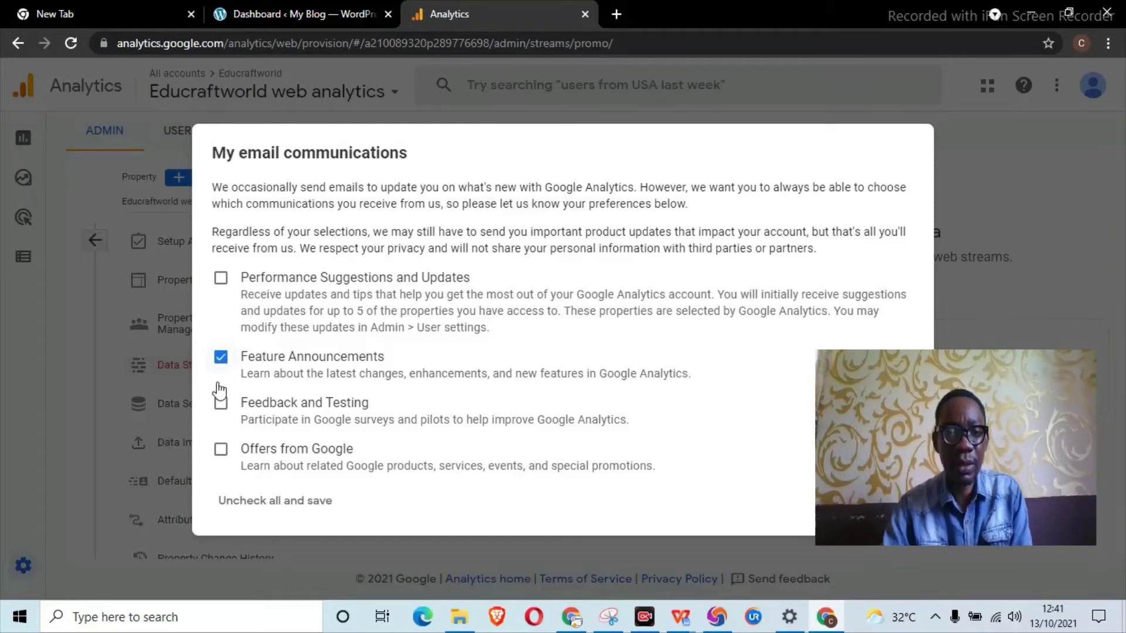
pyautogui.click(221, 449)
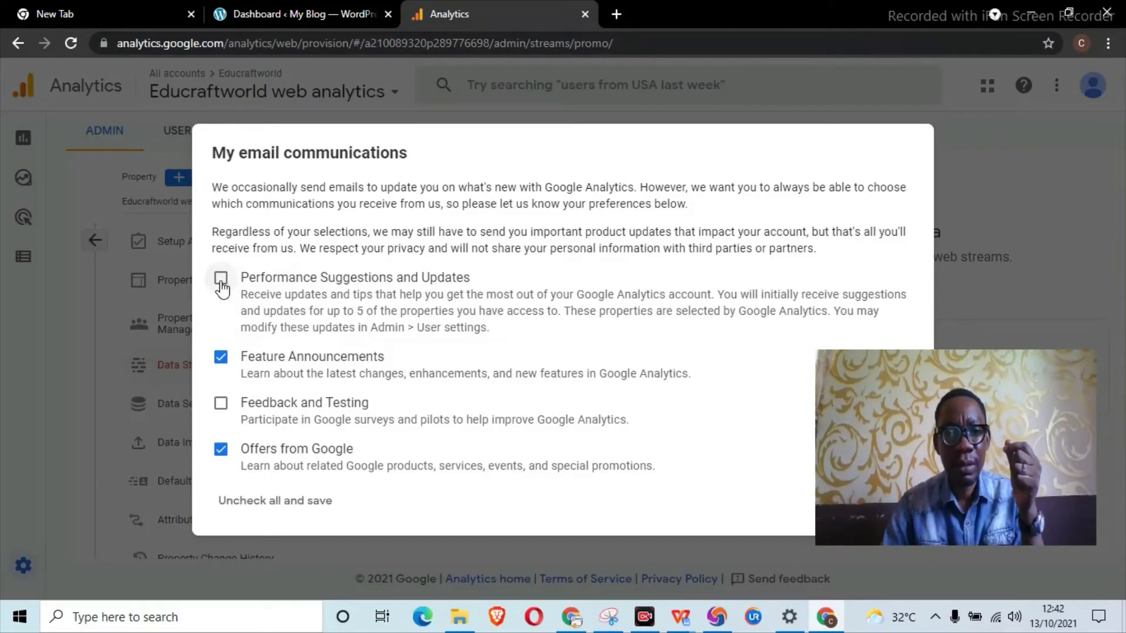
pyautogui.click(221, 280)
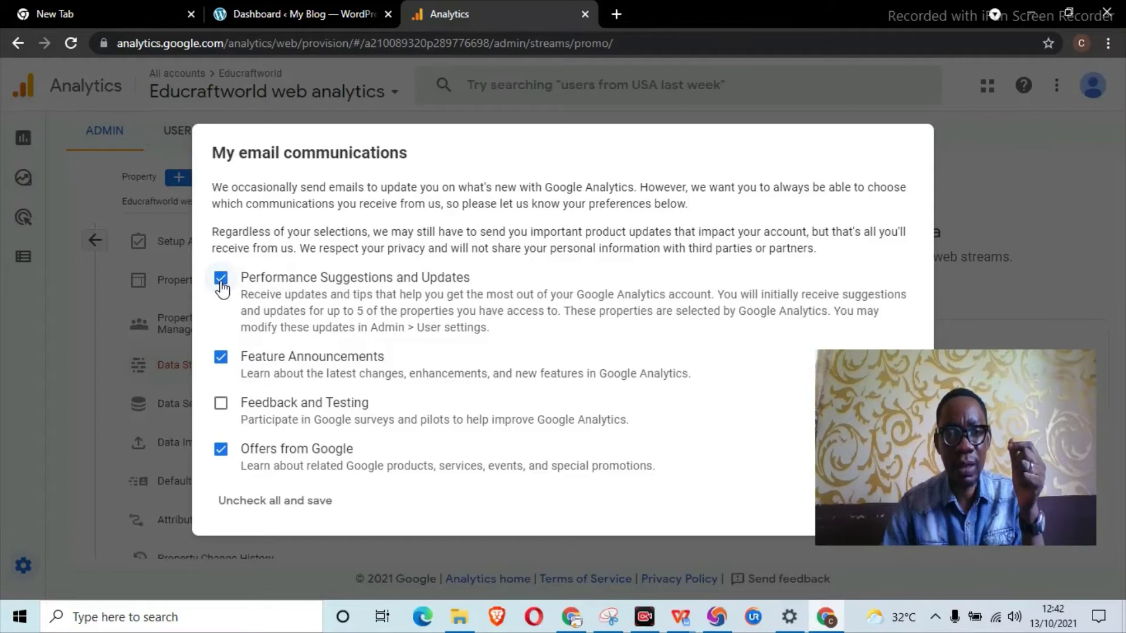
pyautogui.click(222, 404)
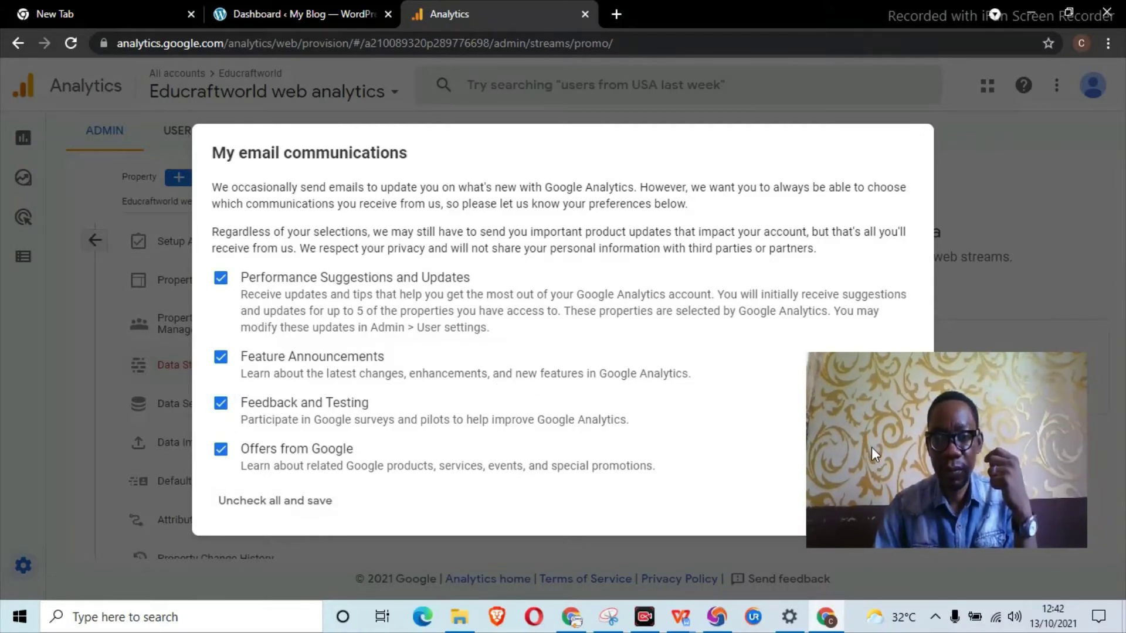
# Save the email communication preferences and choose Web as the platform for the new data stream
pyautogui.moveTo(871, 450); pyautogui.dragTo(970, 332)
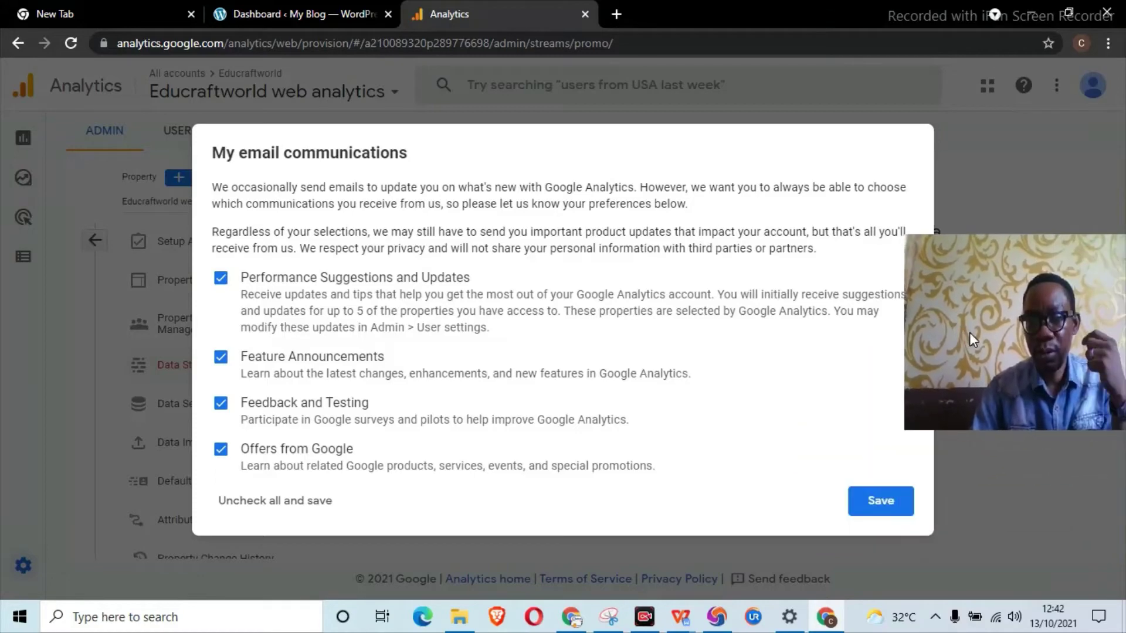
pyautogui.click(867, 509)
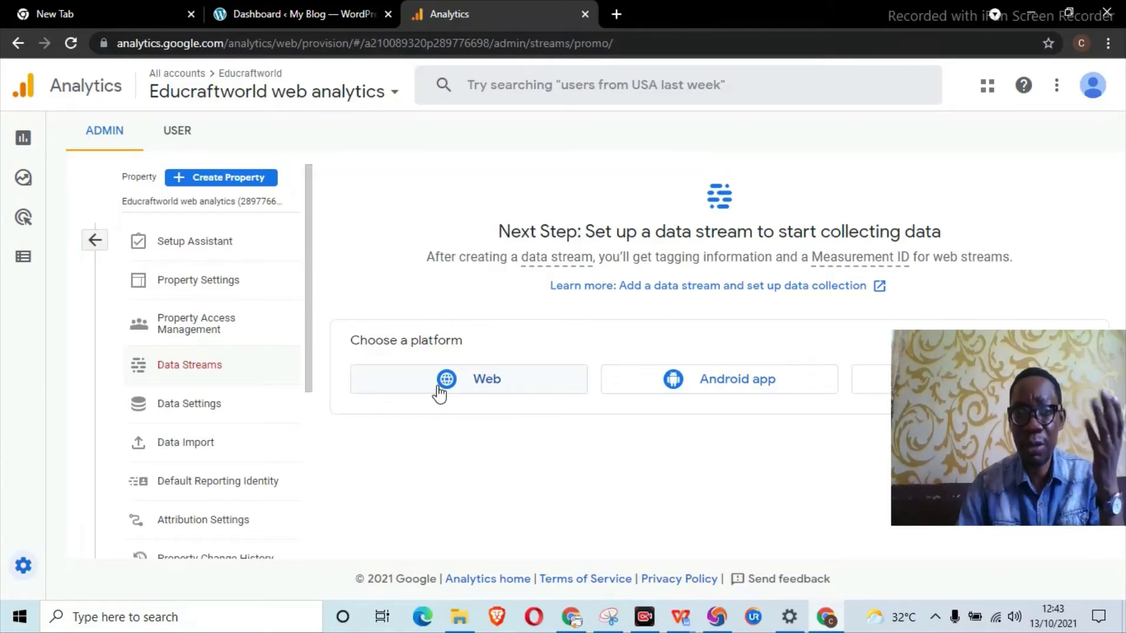
pyautogui.click(472, 382)
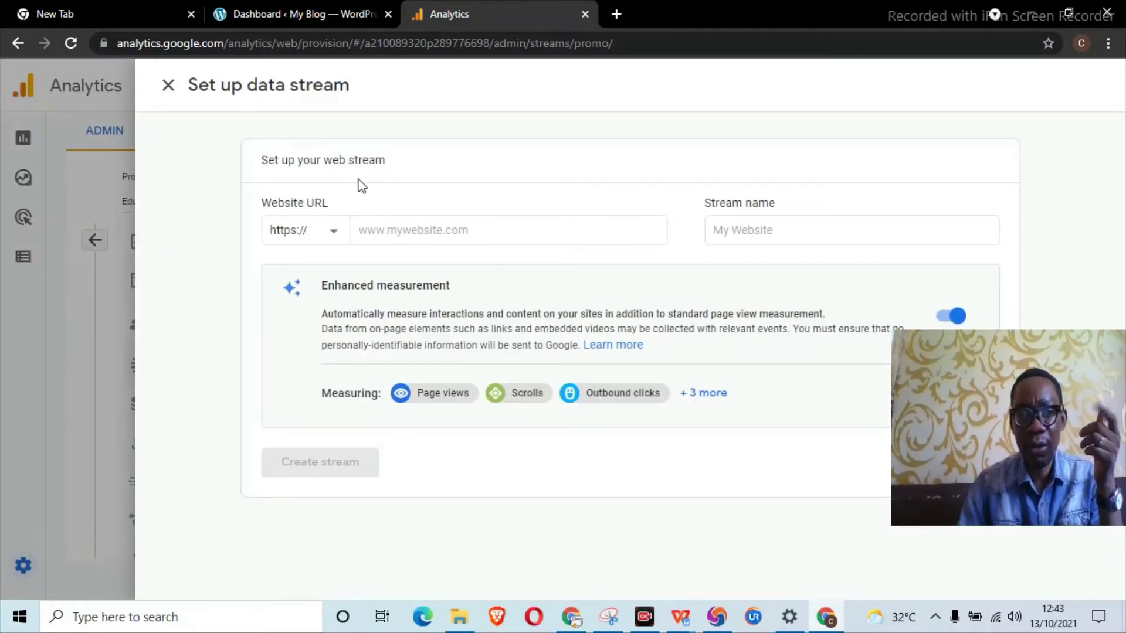
pyautogui.click(386, 234)
pyautogui.click(404, 227)
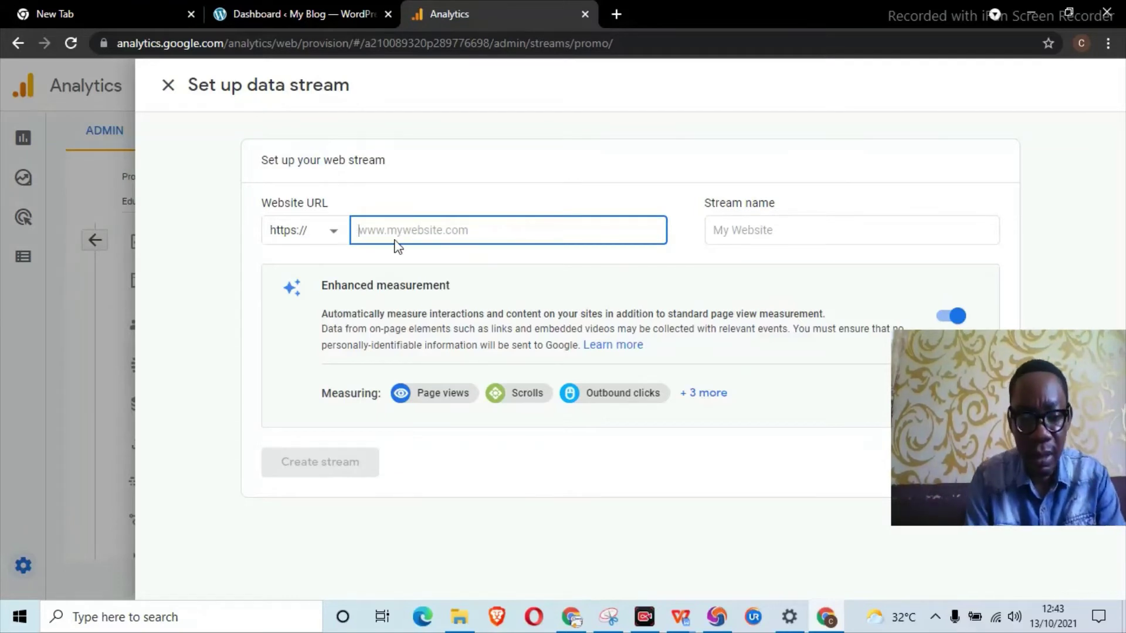
pyautogui.write('EDUCRAFT')
pyautogui.press('BackSpace')
pyautogui.press('BackSpace')
pyautogui.press('BackSpace')
pyautogui.press('BackSpace')
pyautogui.press('BackSpace')
pyautogui.press('BackSpace')
pyautogui.press('BackSpace')
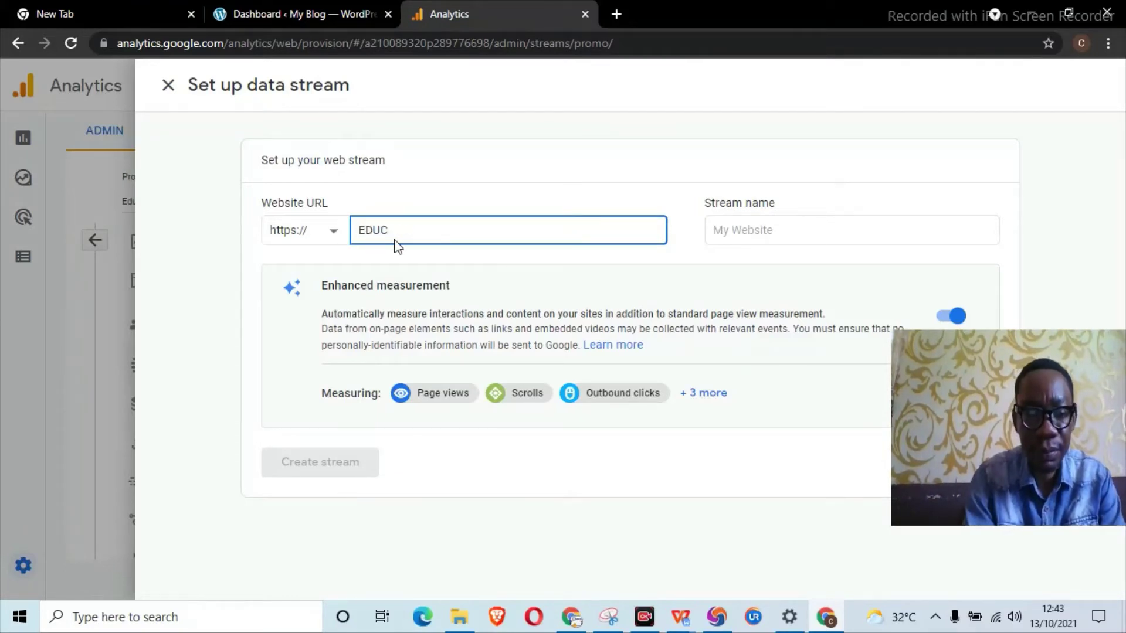
pyautogui.write('educraft')
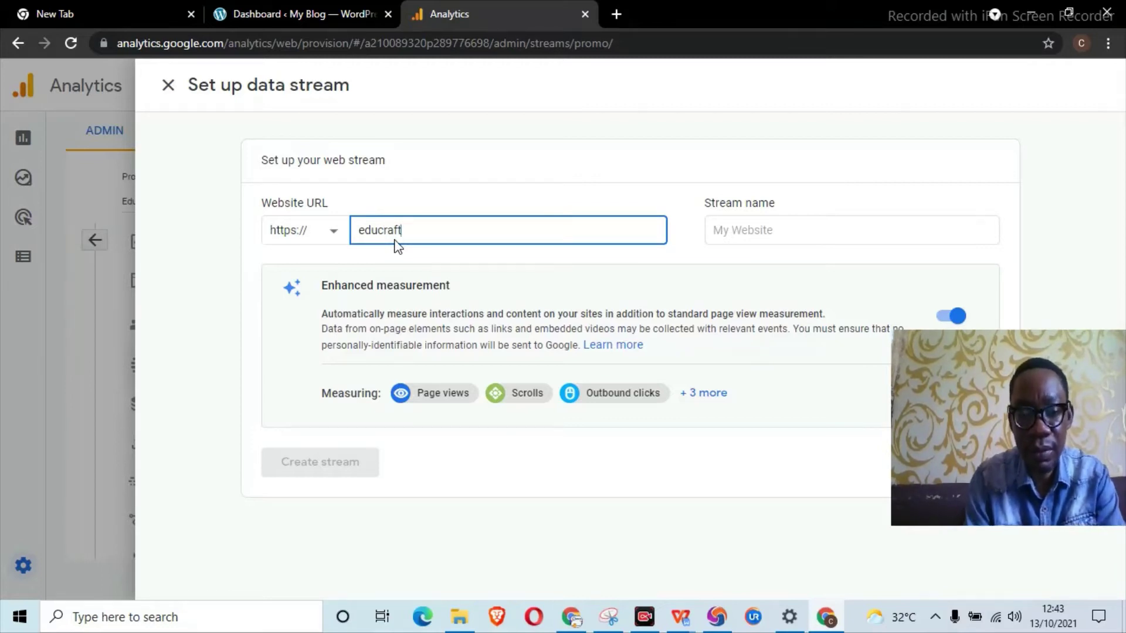
pyautogui.write('world.com.ng')
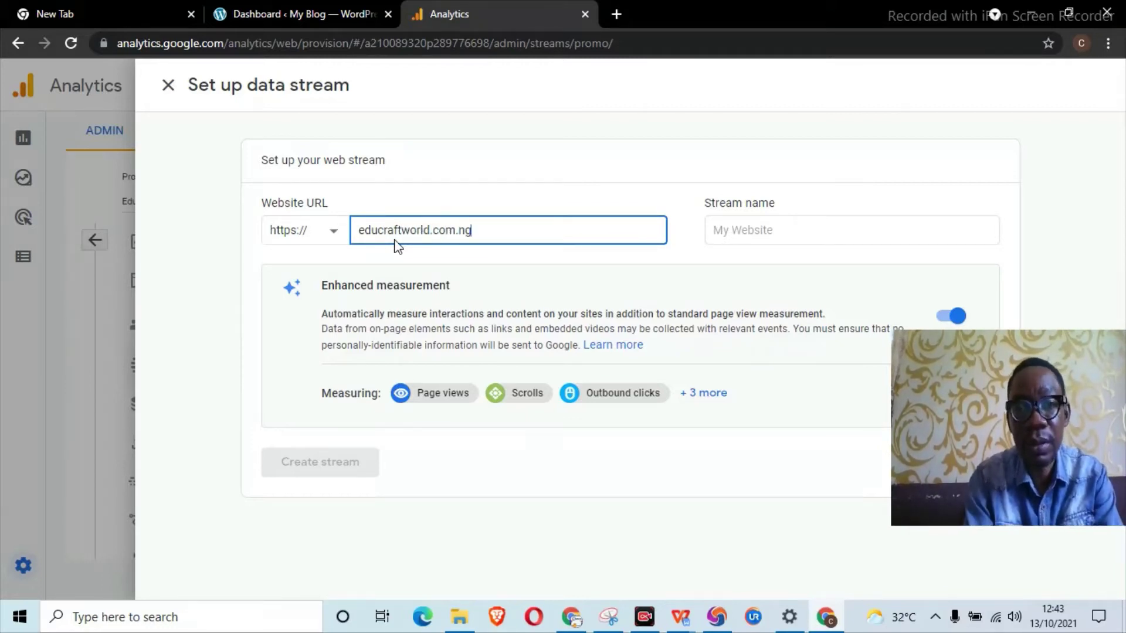
# Name the web stream "Learn SEO | Learn WordPress", correcting the spelling of WordPress
pyautogui.click(747, 230)
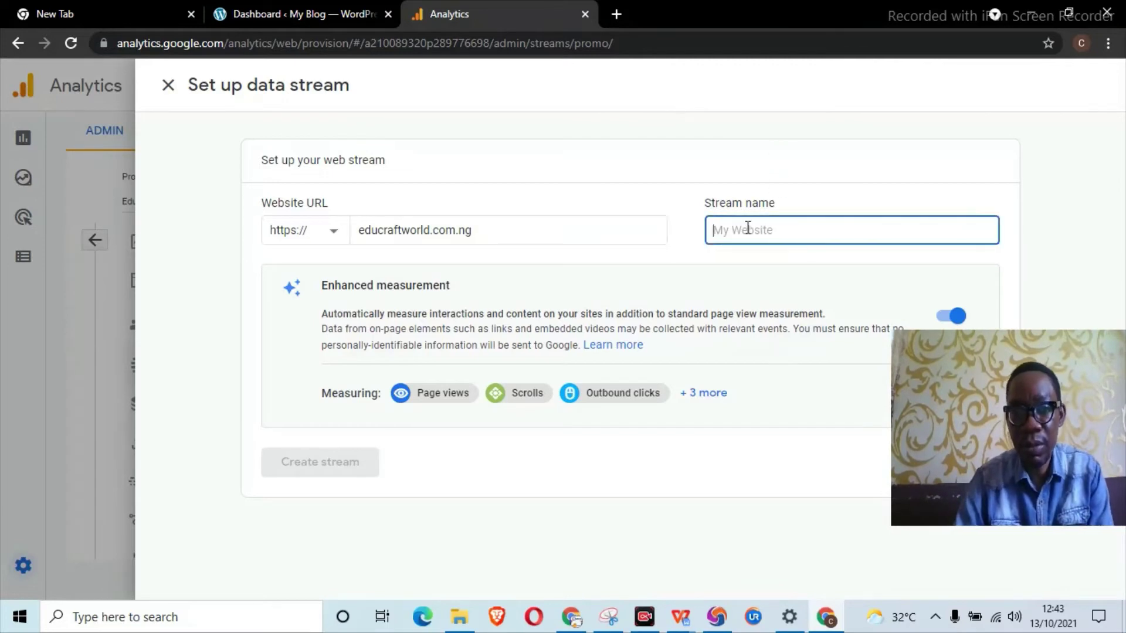
pyautogui.write('lEARN')
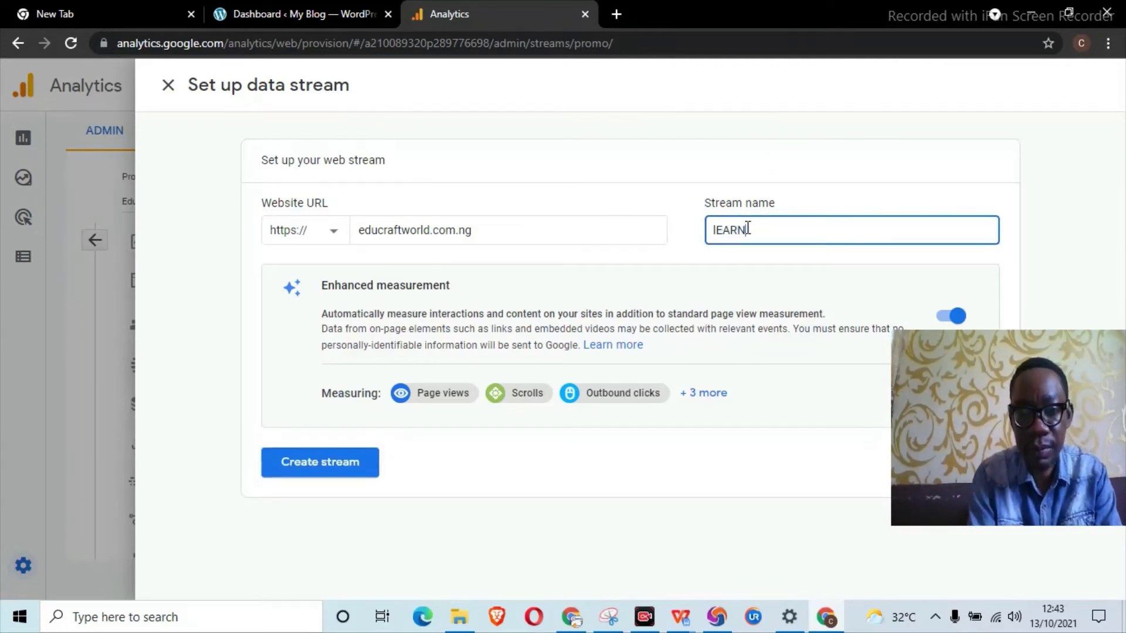
pyautogui.press('BackSpace')
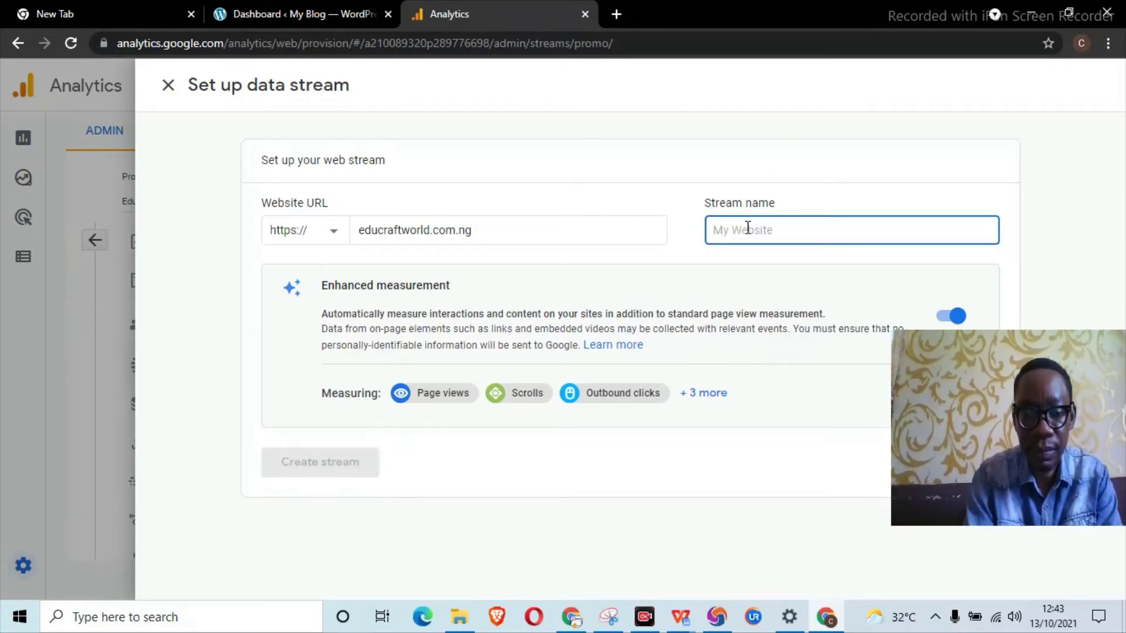
pyautogui.write('Learn ')
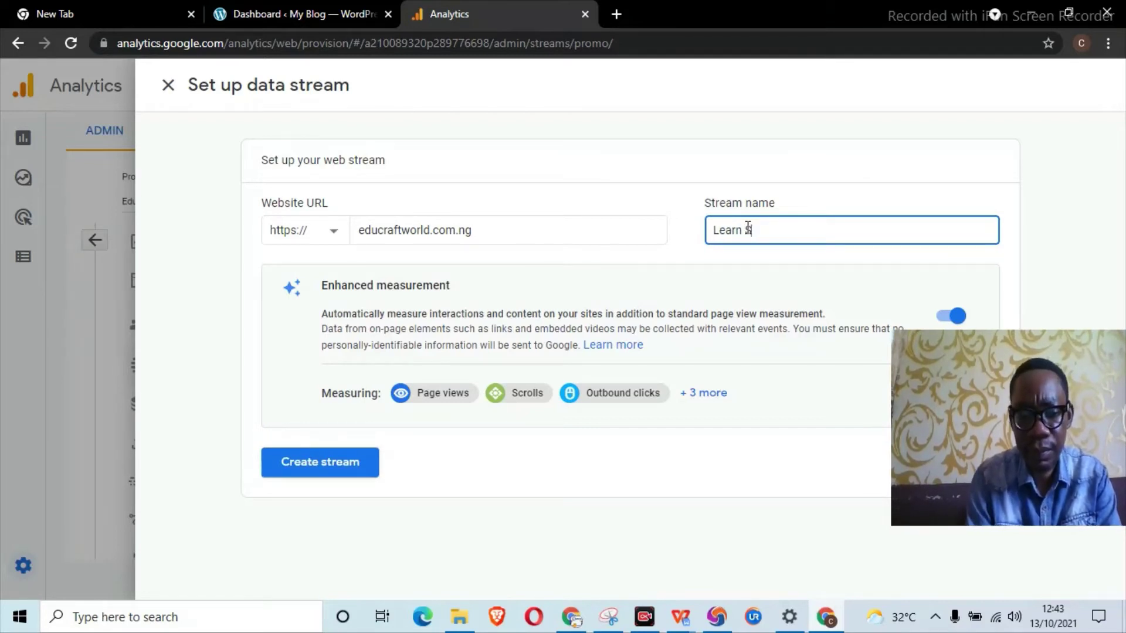
pyautogui.write('SEO')
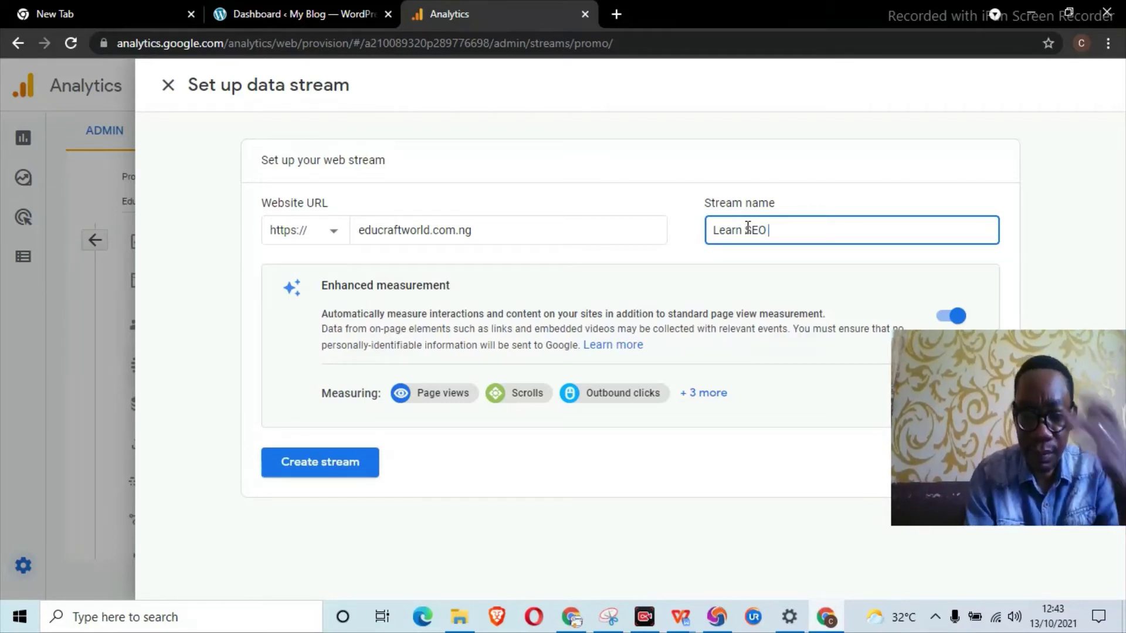
pyautogui.write(' | Lea')
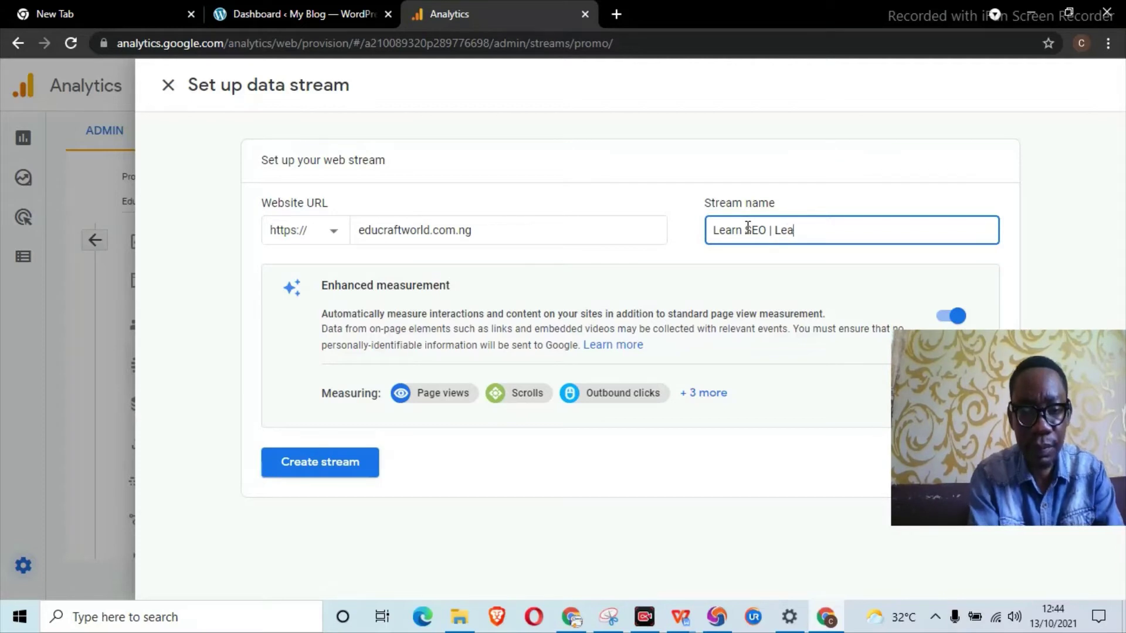
pyautogui.write('rn W')
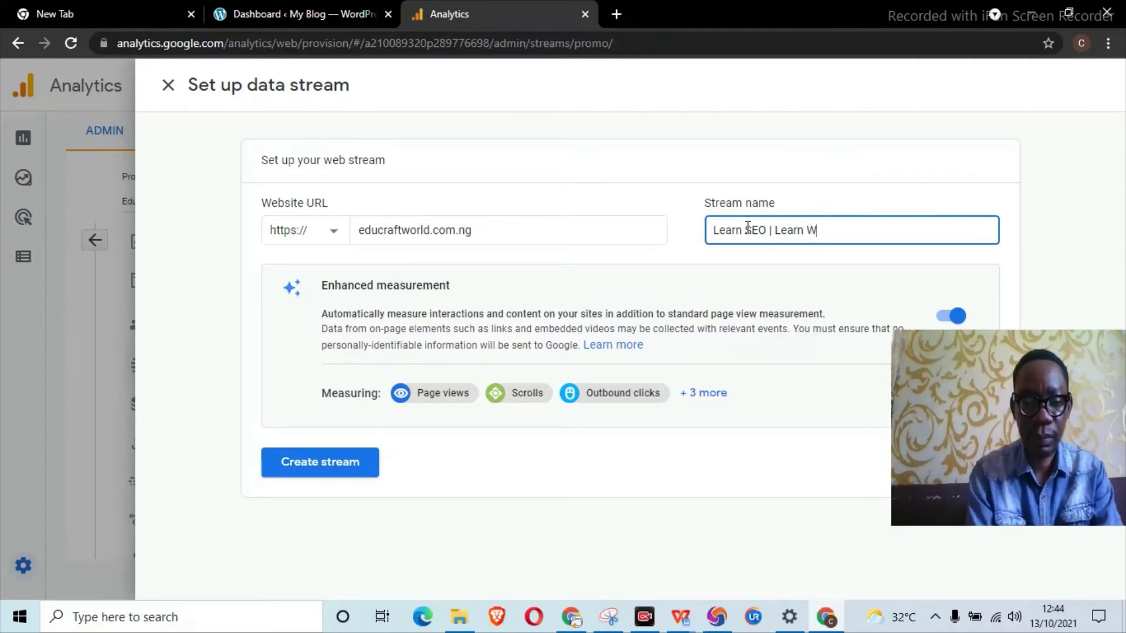
pyautogui.write('orpRESS')
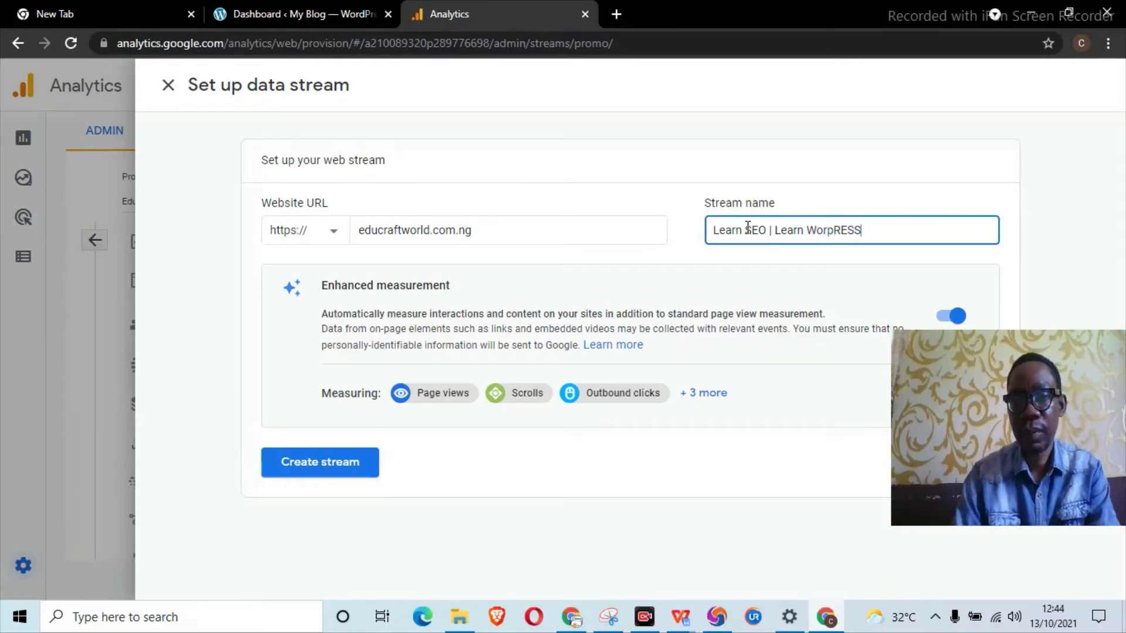
pyautogui.press('BackSpace')
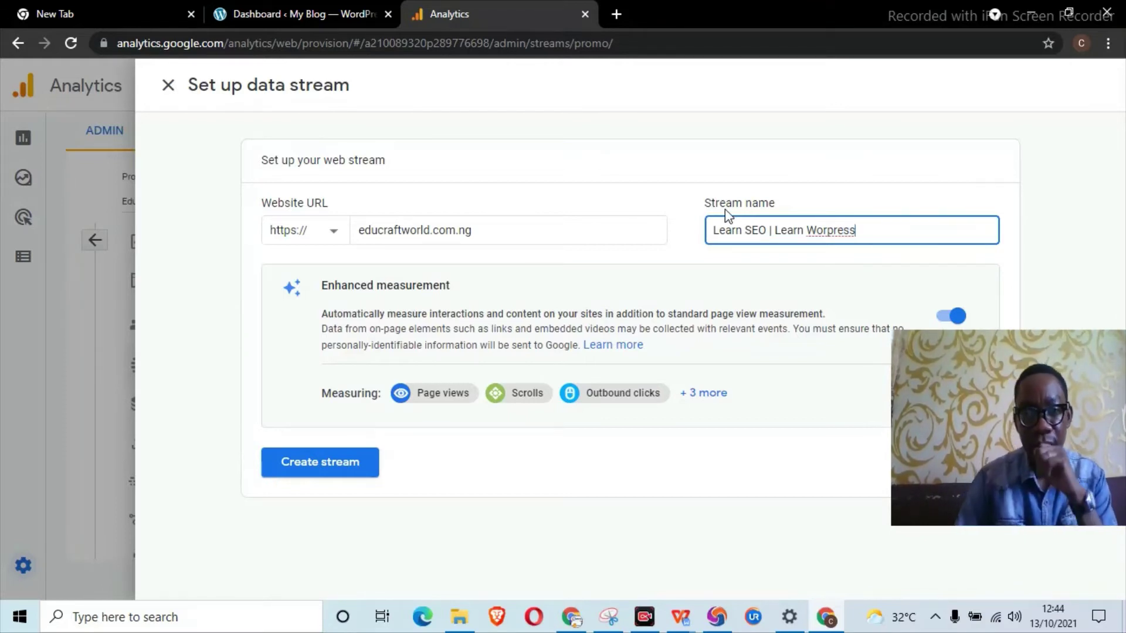
pyautogui.rightClick(836, 230)
pyautogui.click(879, 244)
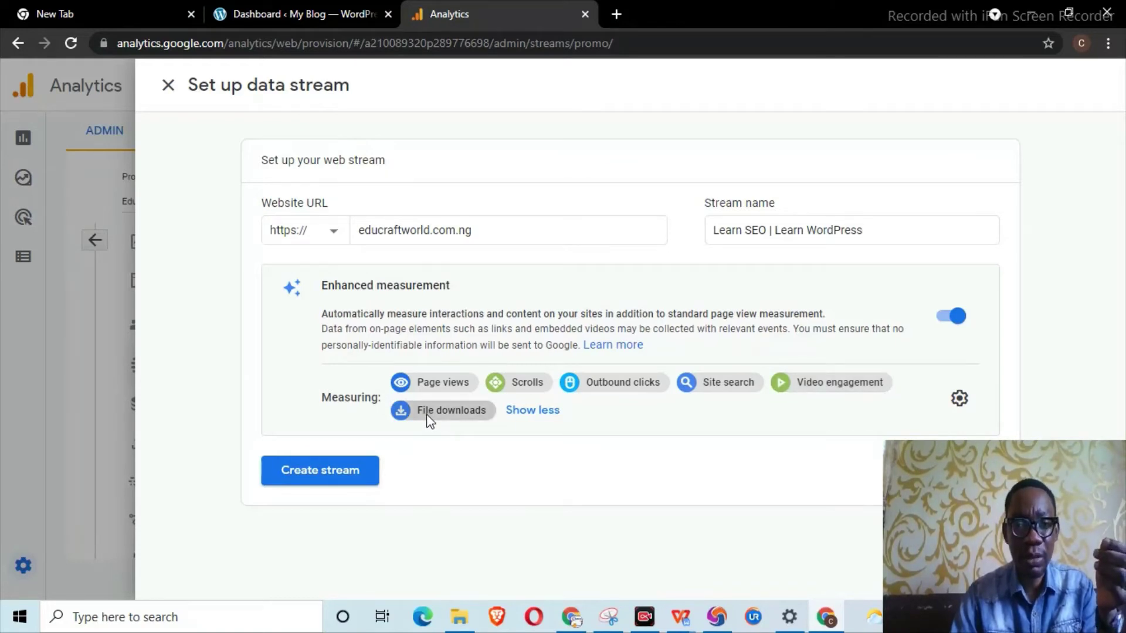
# Collapse the list of enhanced measurements, create the web stream and copy its Measurement ID
pyautogui.click(524, 408)
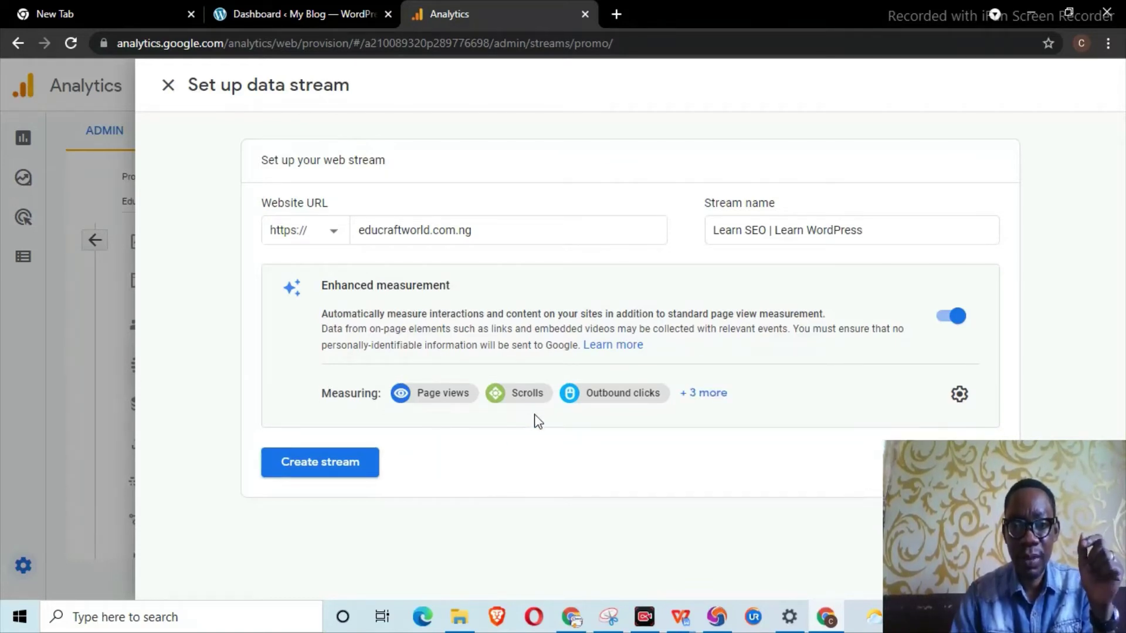
pyautogui.click(326, 467)
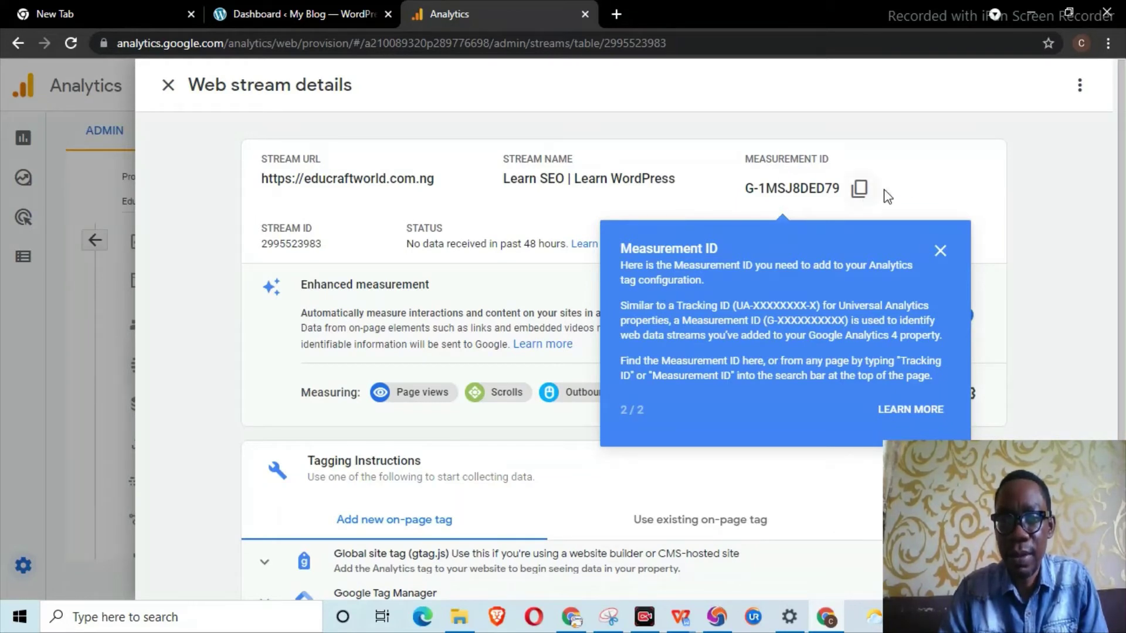
pyautogui.click(859, 188)
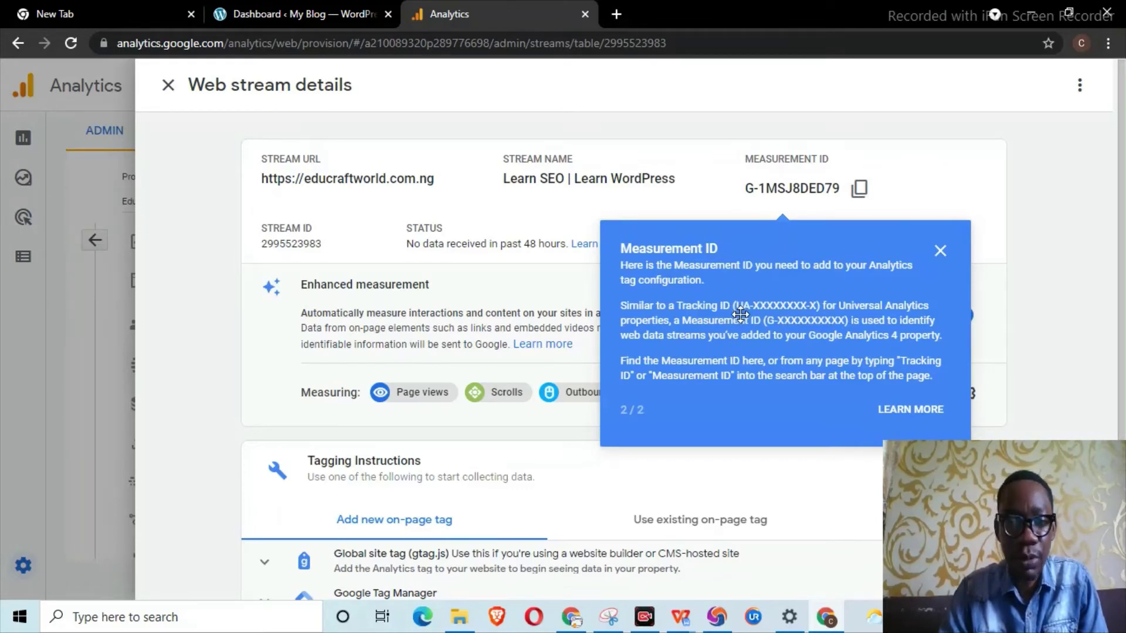
# Expand the Global site tag (gtag.js) instructions for a new on-page tag and copy the tracking code snippet
pyautogui.scroll(-4, 29, 577)
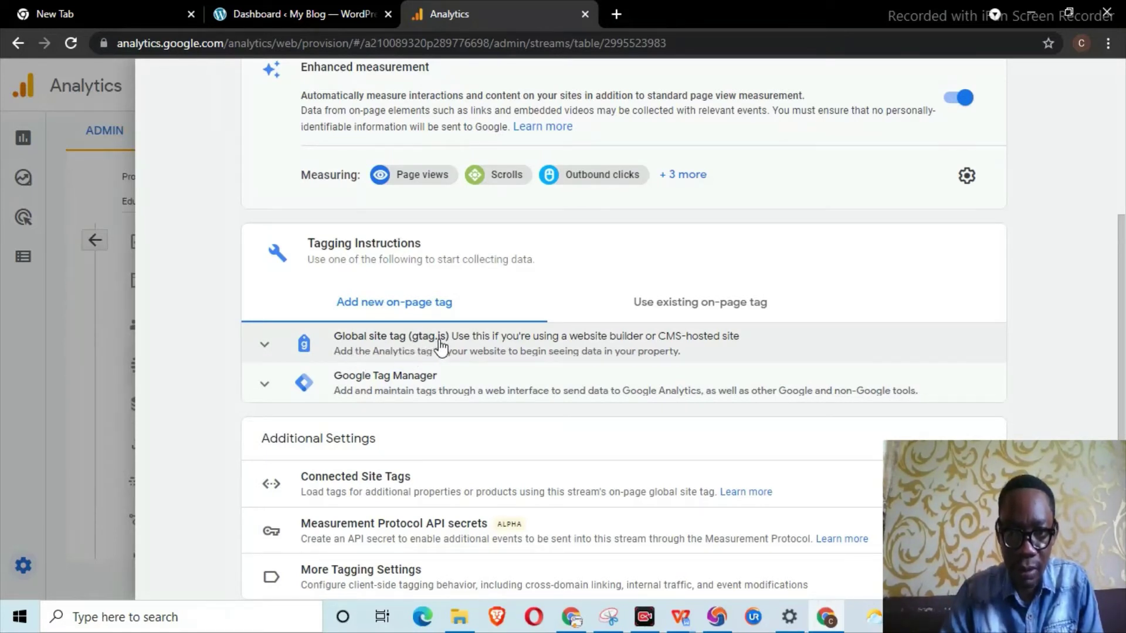
pyautogui.click(410, 352)
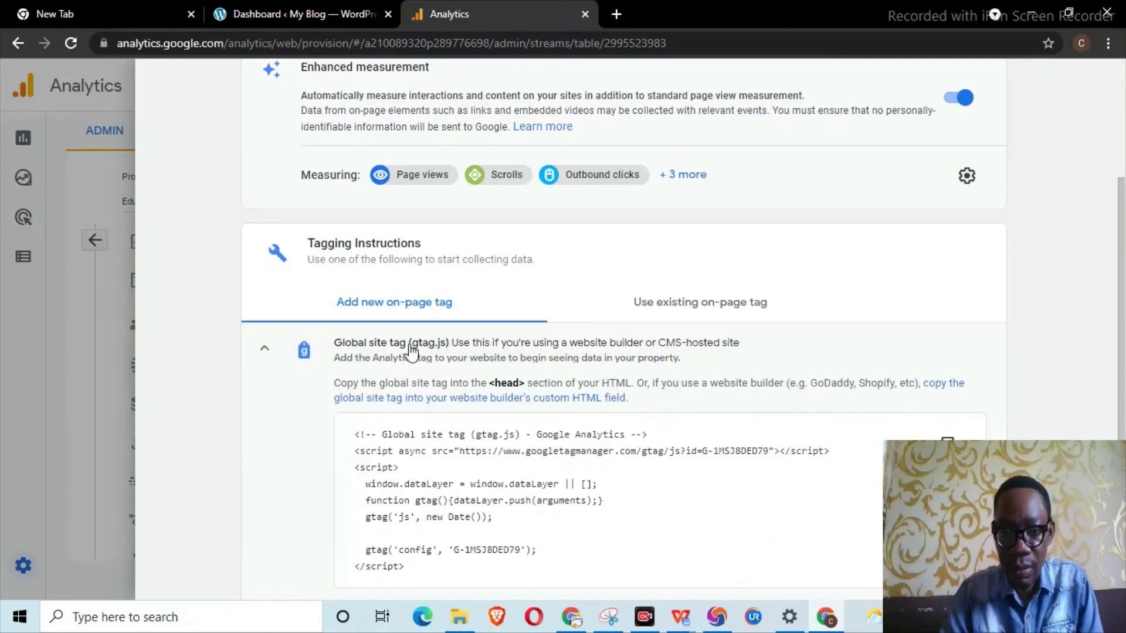
pyautogui.scroll(-2, 410, 352)
pyautogui.scroll(-2, 413, 349)
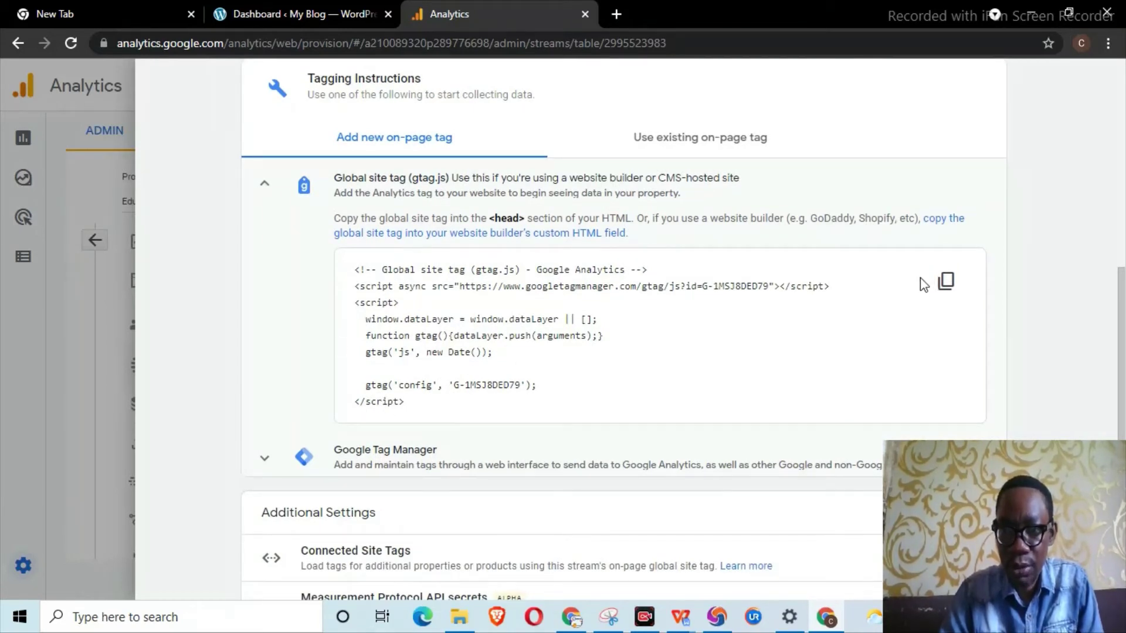
pyautogui.click(947, 282)
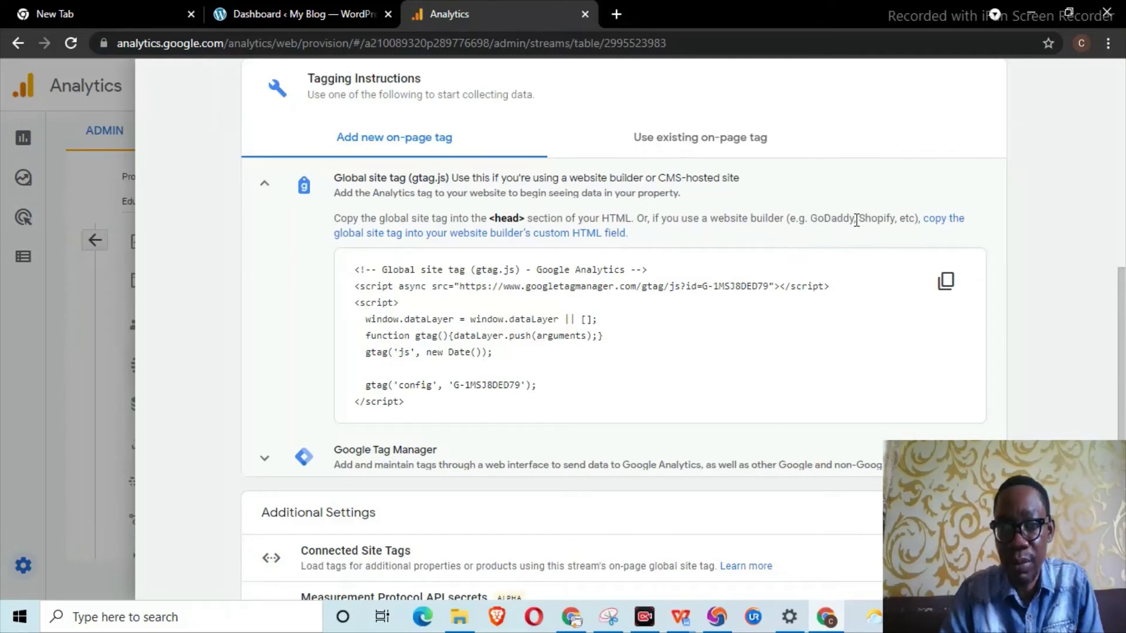
pyautogui.click(943, 284)
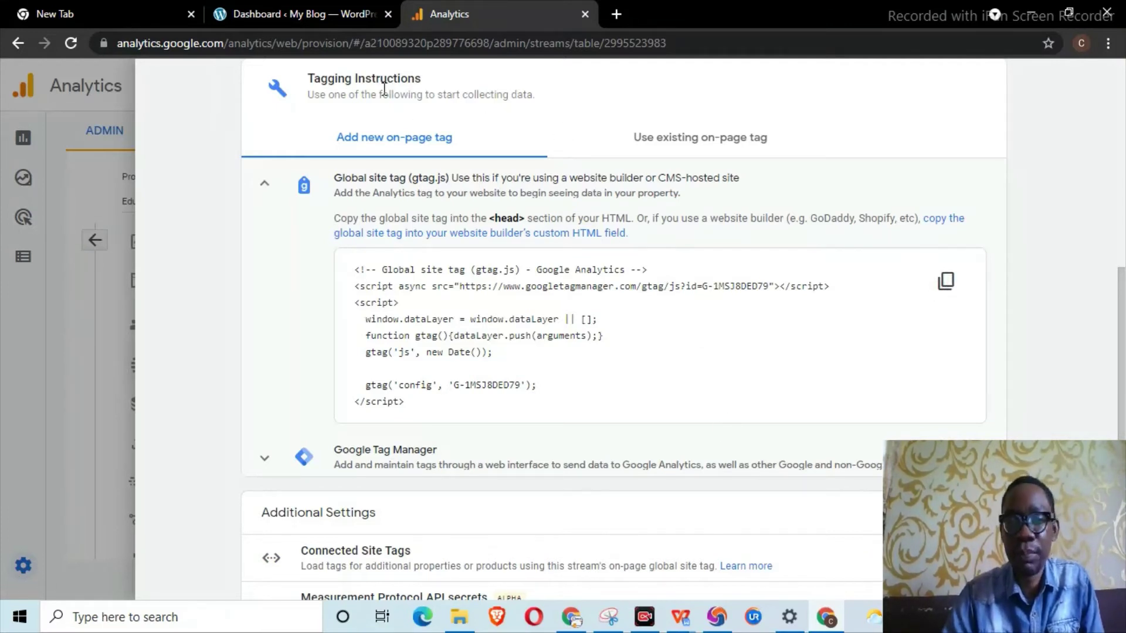
# Switch to the WordPress dashboard and search the plugins available to add for "insert headers and footer"
pyautogui.click(323, 13)
pyautogui.moveTo(51, 391)
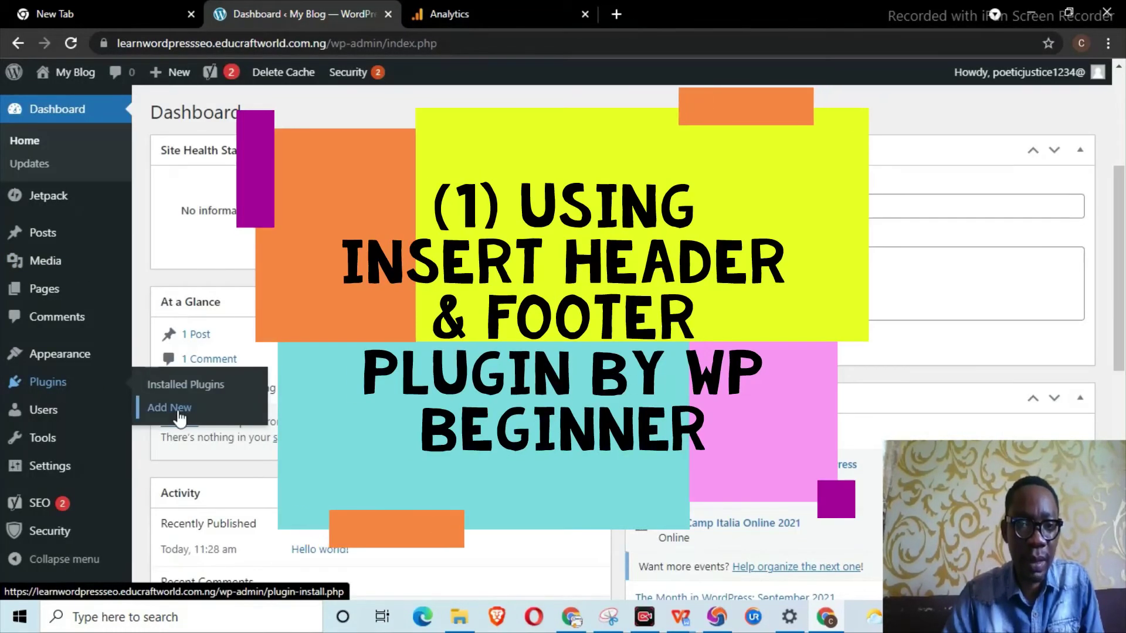
pyautogui.click(180, 410)
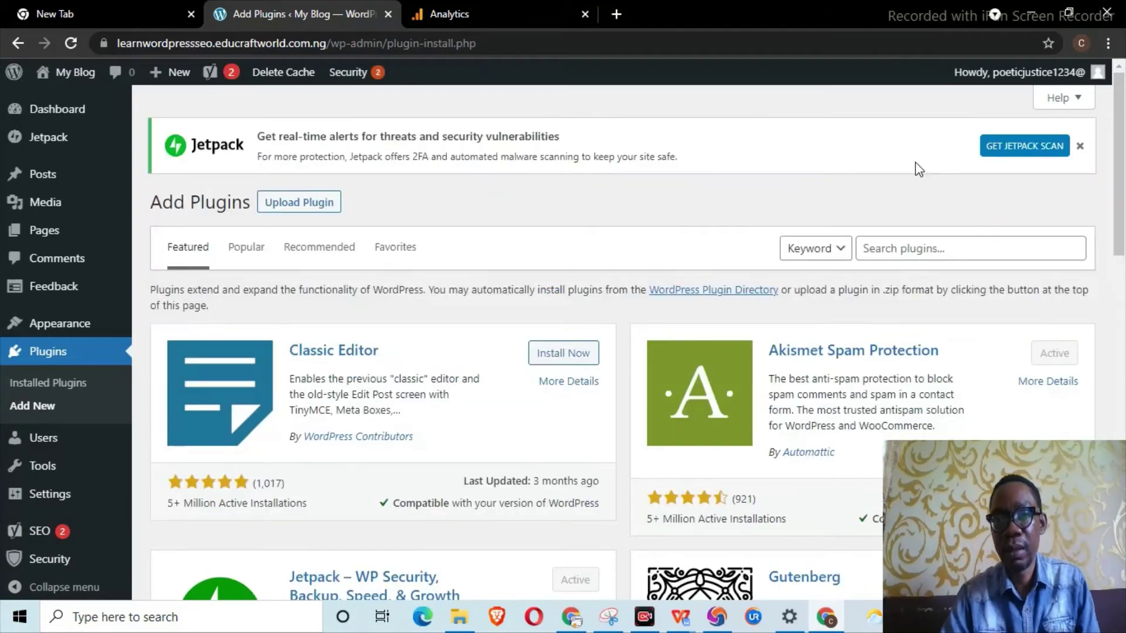
pyautogui.click(908, 248)
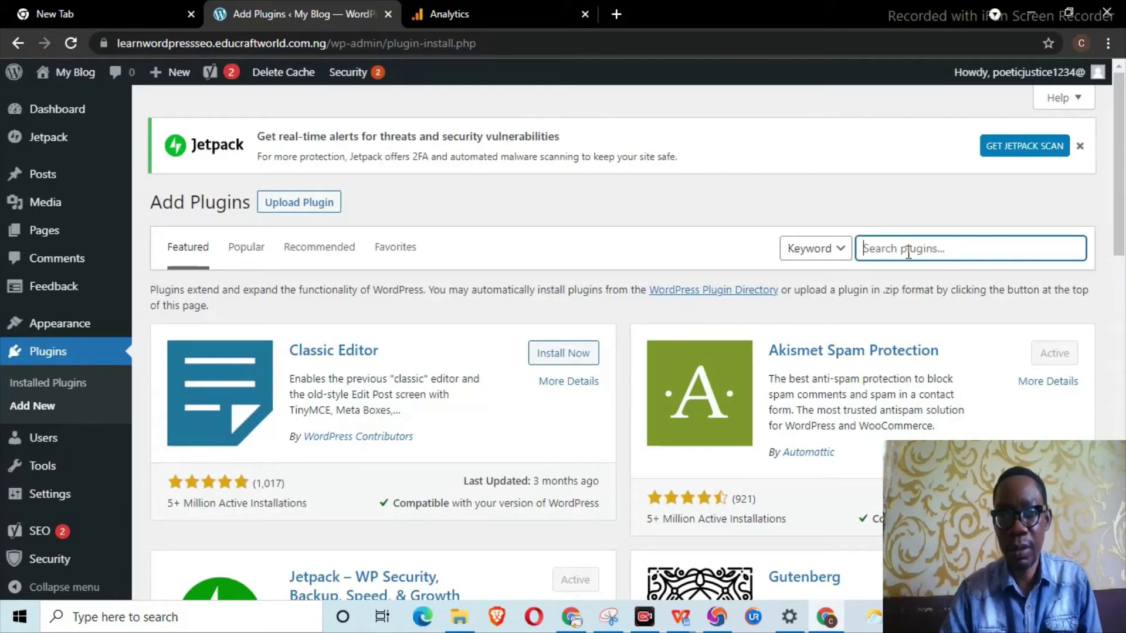
pyautogui.write('insert')
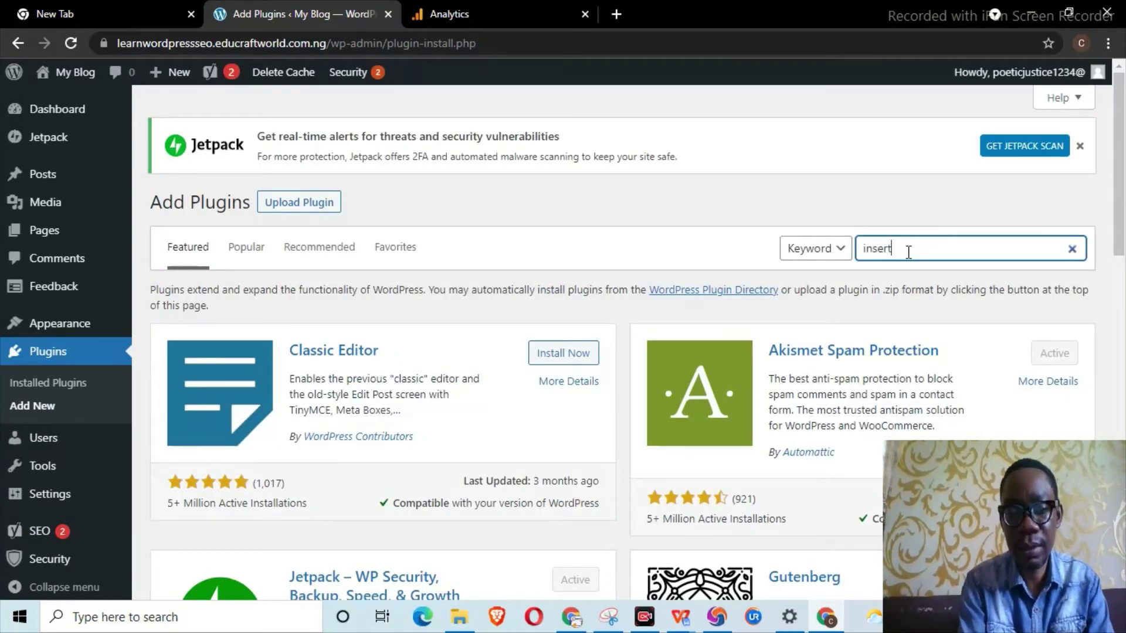
pyautogui.write(' headers and footer')
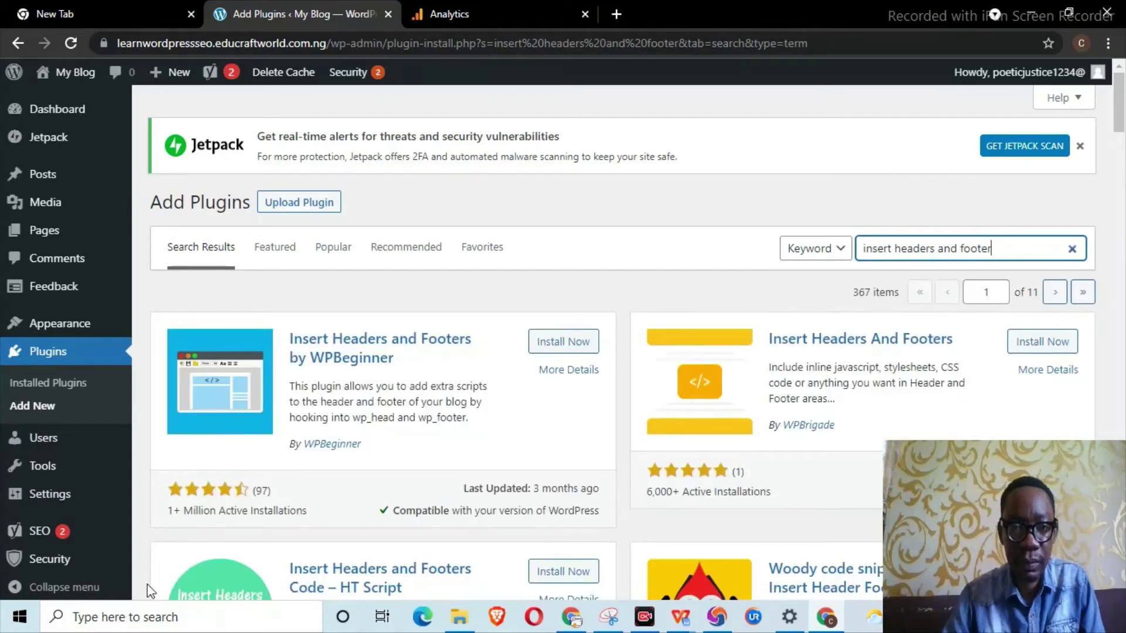
# Browse the plugin results, then install and activate Insert Headers and Footers by WPBeginner
pyautogui.scroll(-4, 560, 427)
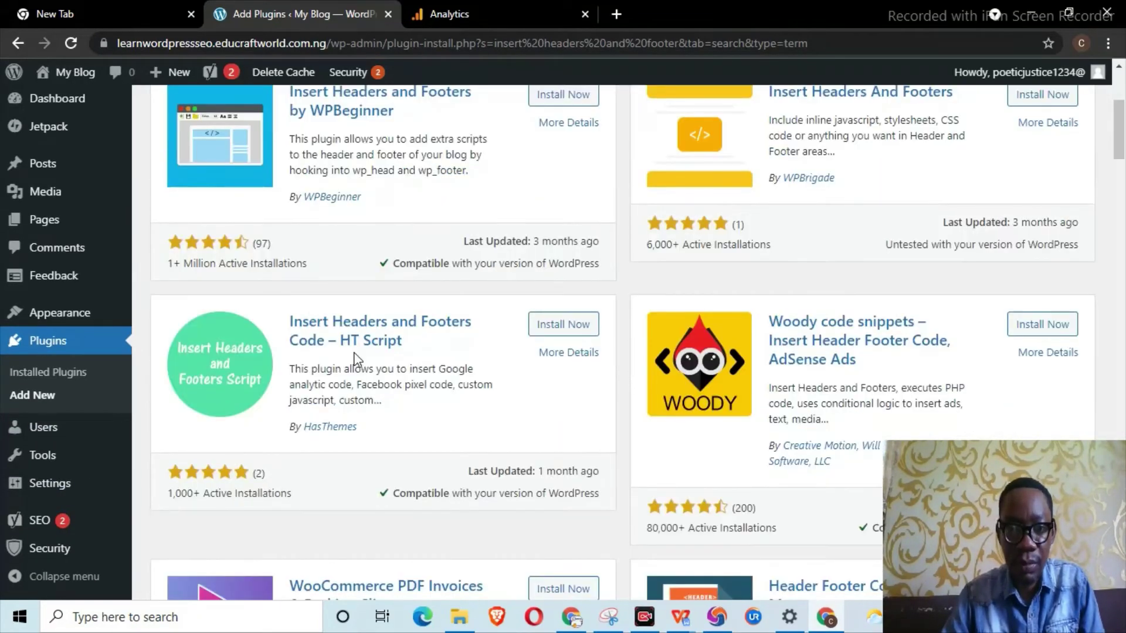
pyautogui.scroll(-4, 610, 434)
pyautogui.scroll(8, 597, 426)
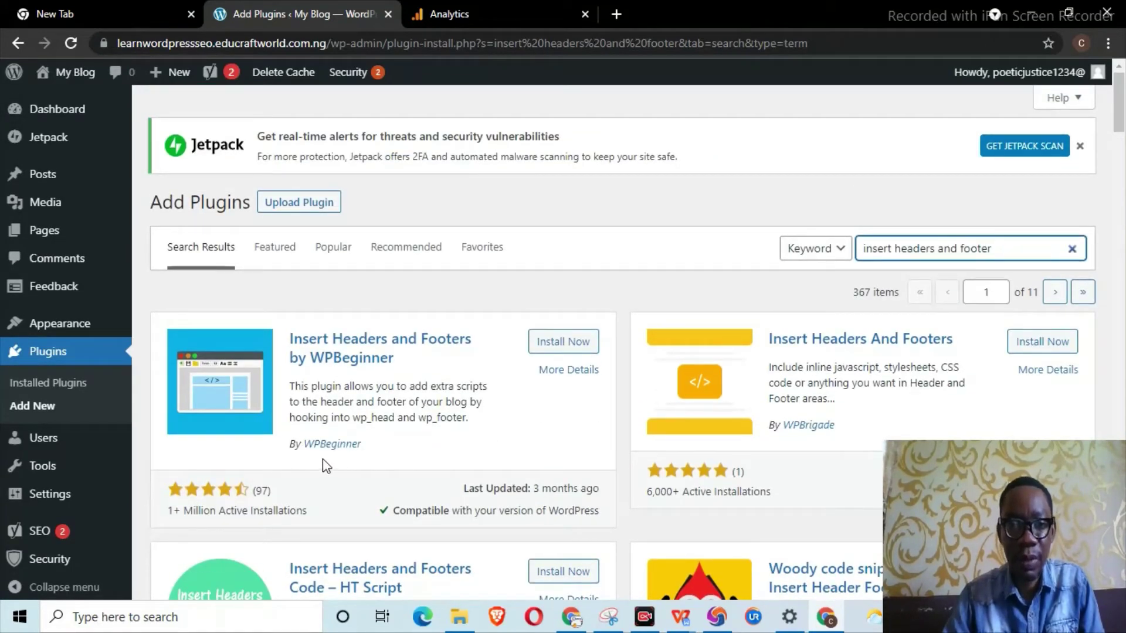
pyautogui.click(570, 348)
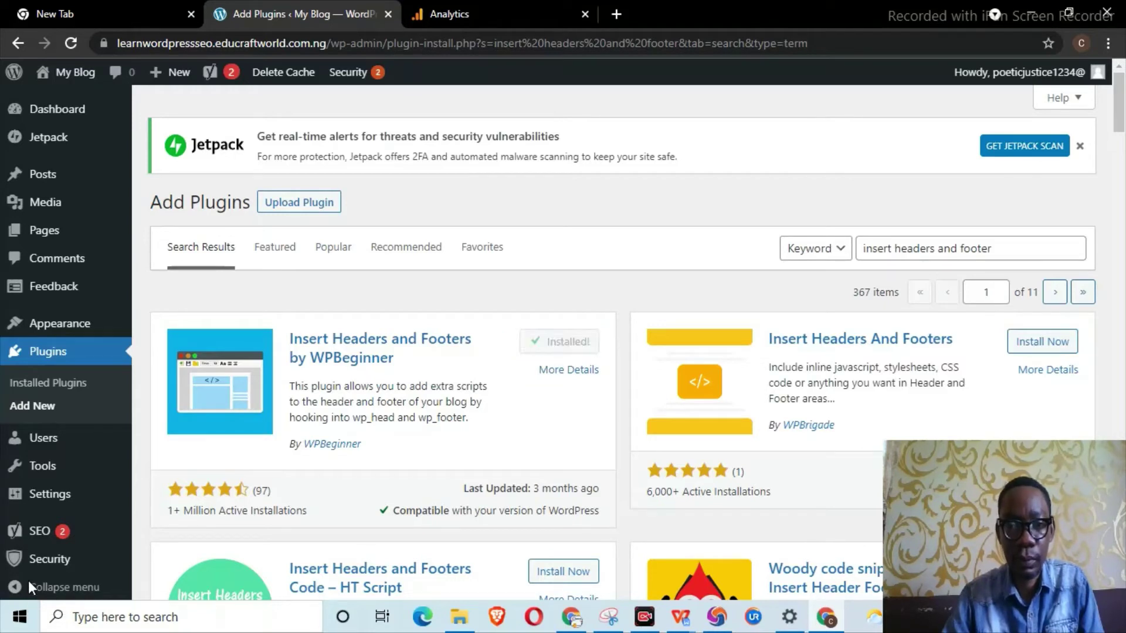
pyautogui.click(576, 349)
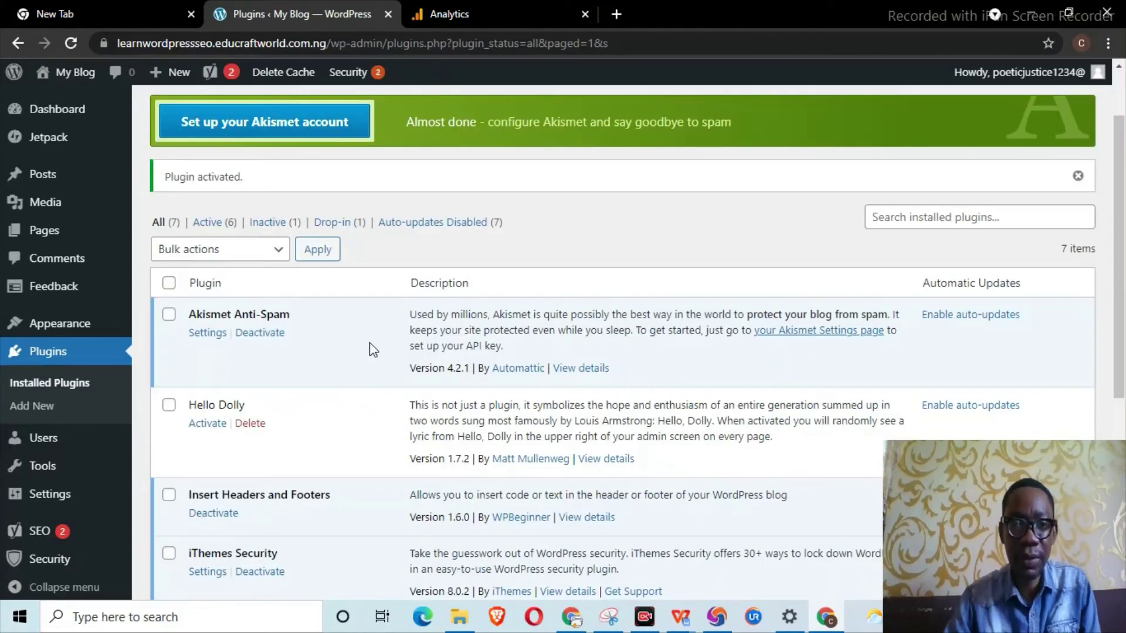
pyautogui.scroll(-2, 392, 356)
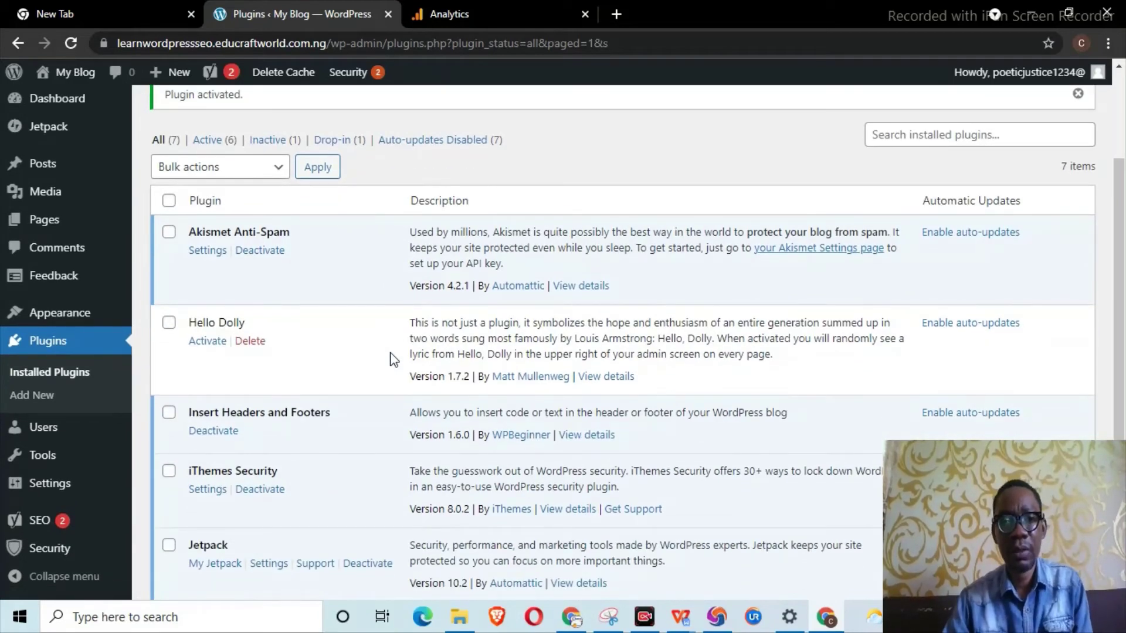
# Look through the installed plugins and open the Insert Headers and Footers settings page
pyautogui.scroll(-2, 391, 356)
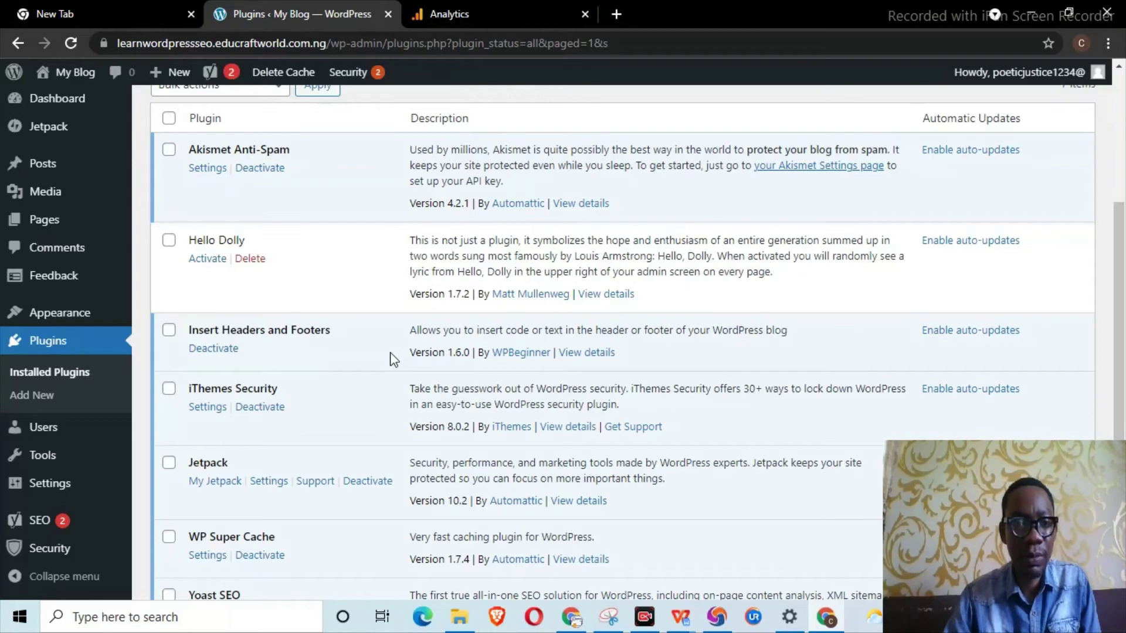
pyautogui.scroll(-2, 392, 357)
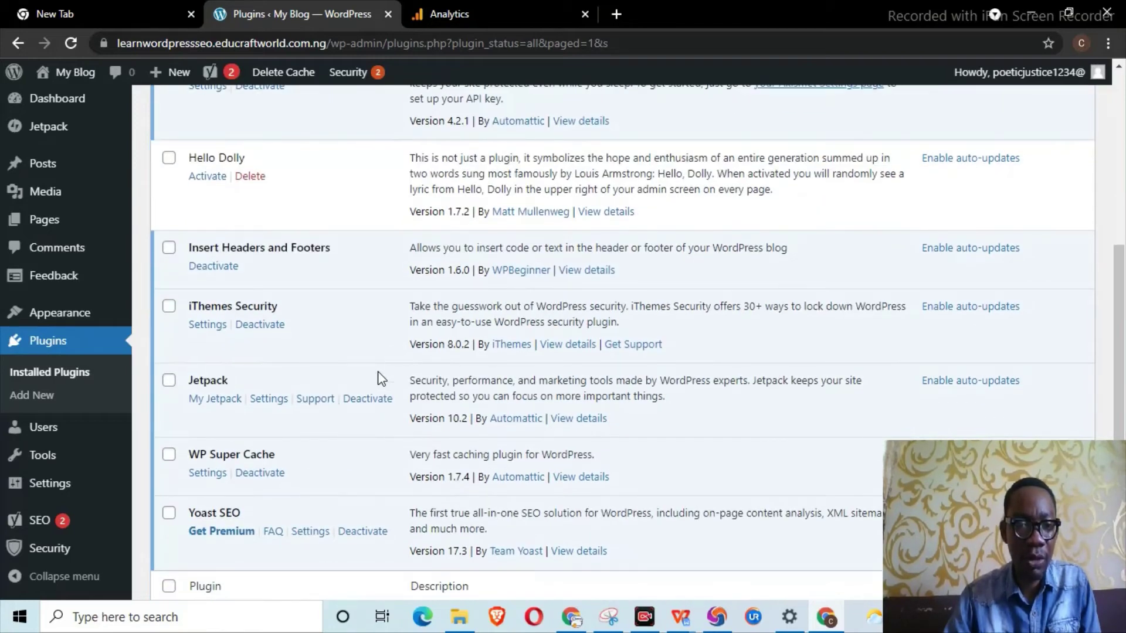
pyautogui.moveTo(58, 489)
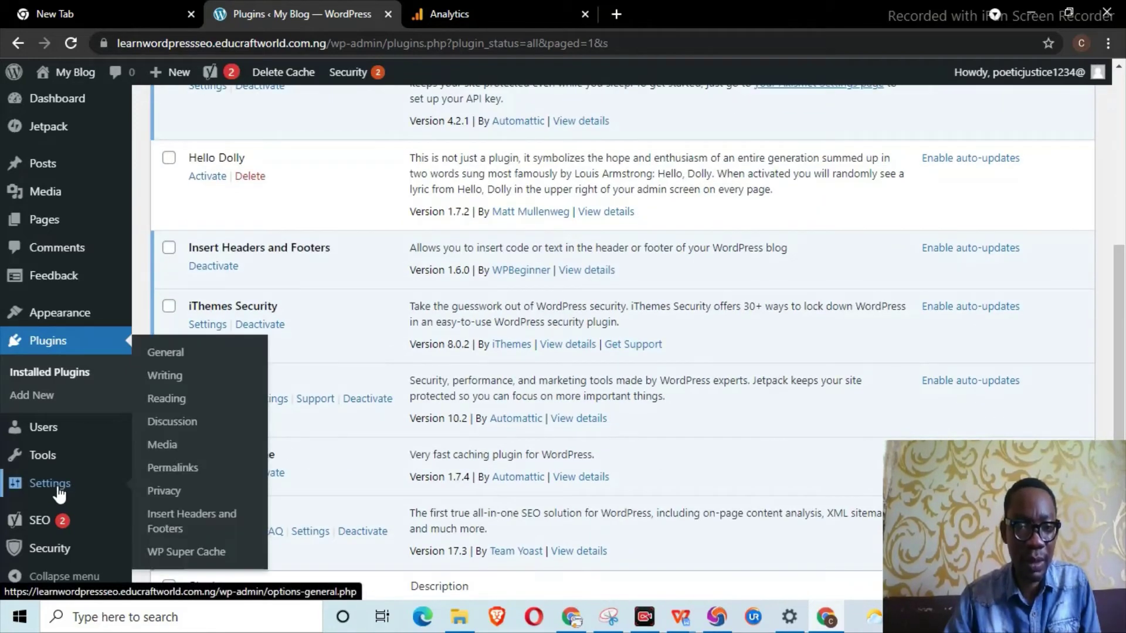
pyautogui.click(223, 525)
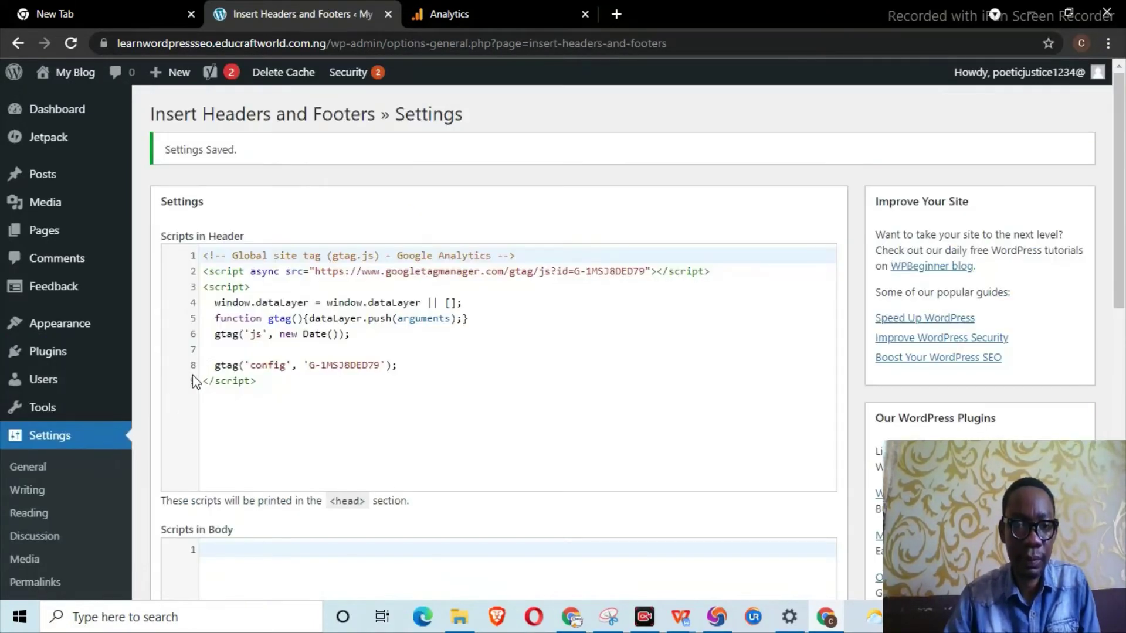
# Replace the contents of Scripts in Header with the copied Google Analytics Global site tag code and save the settings
pyautogui.click(285, 400)
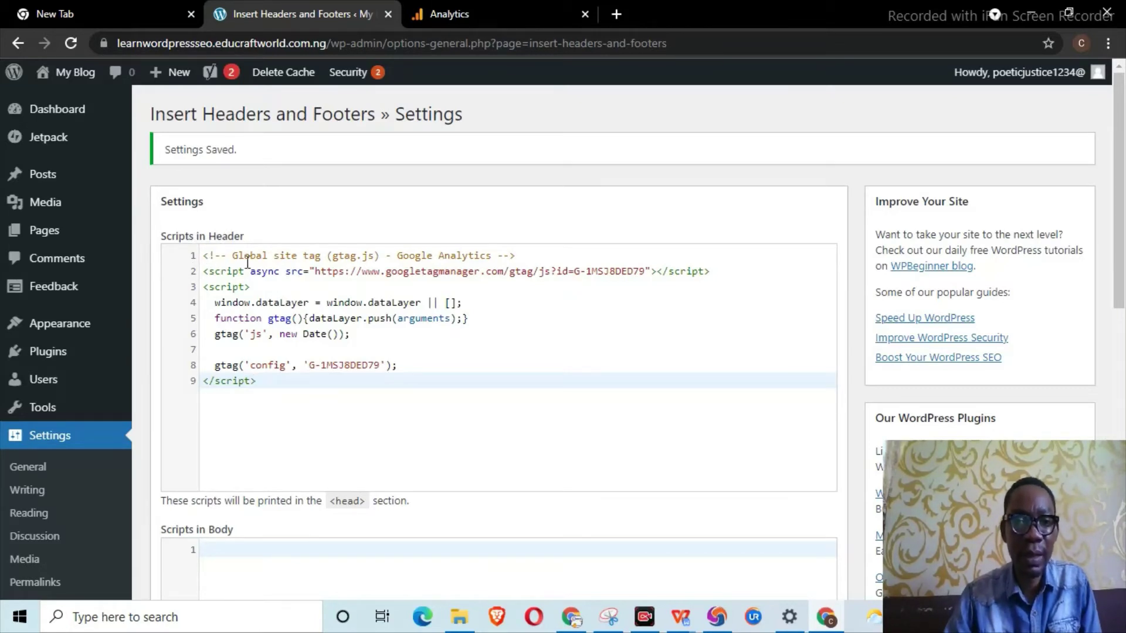
pyautogui.moveTo(255, 385); pyautogui.dragTo(196, 258)
pyautogui.hotkey('ctrl', 'c')
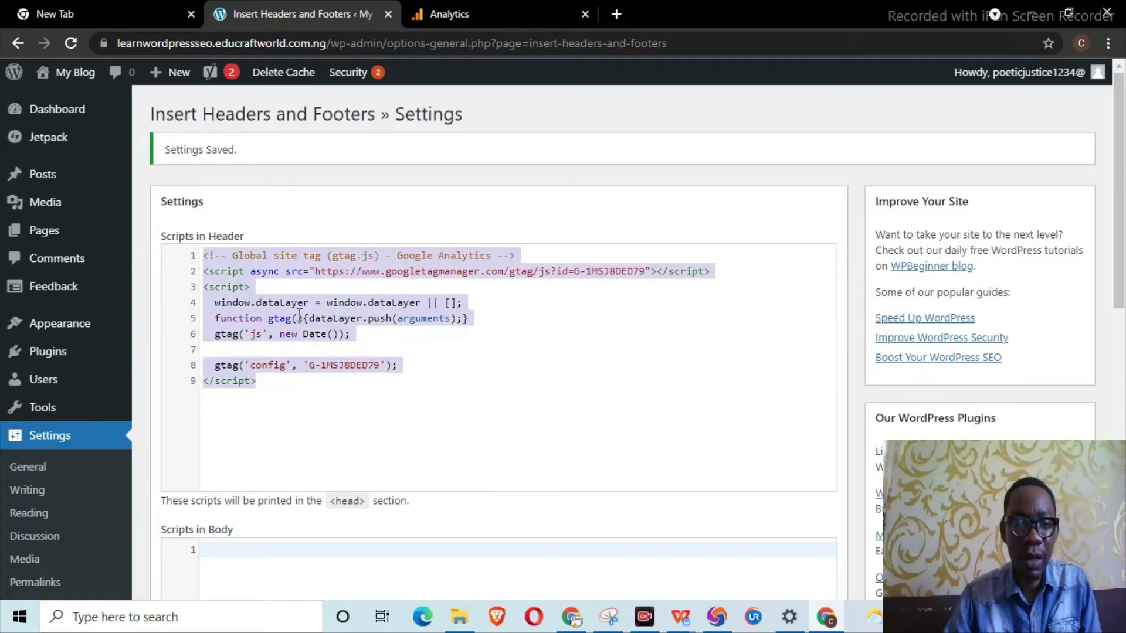
pyautogui.press('BackSpace')
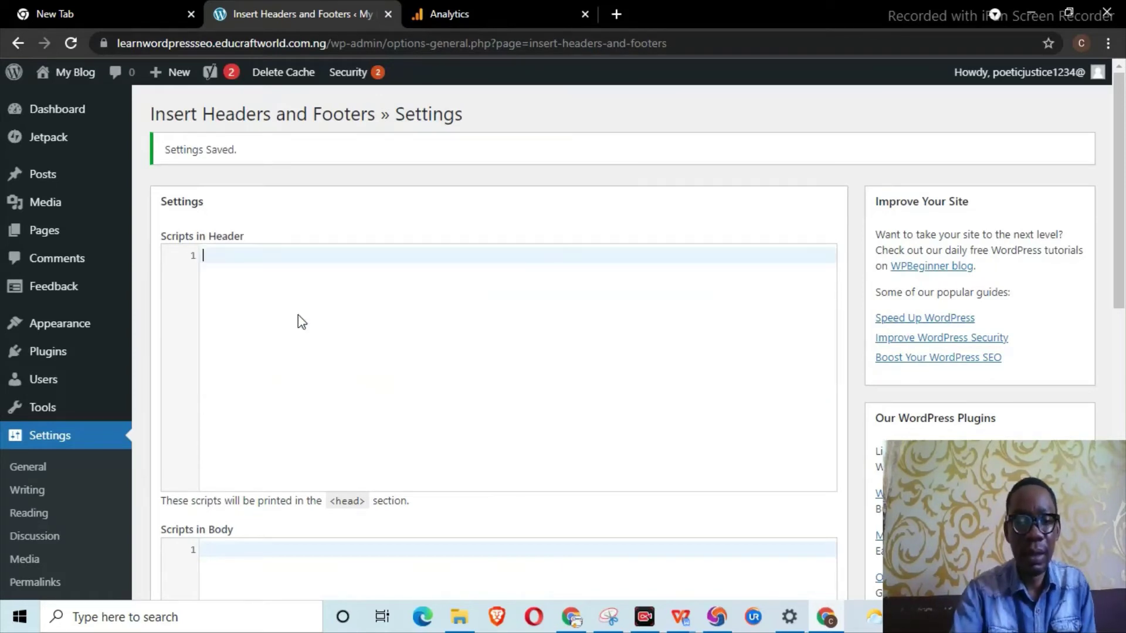
pyautogui.rightClick(298, 258)
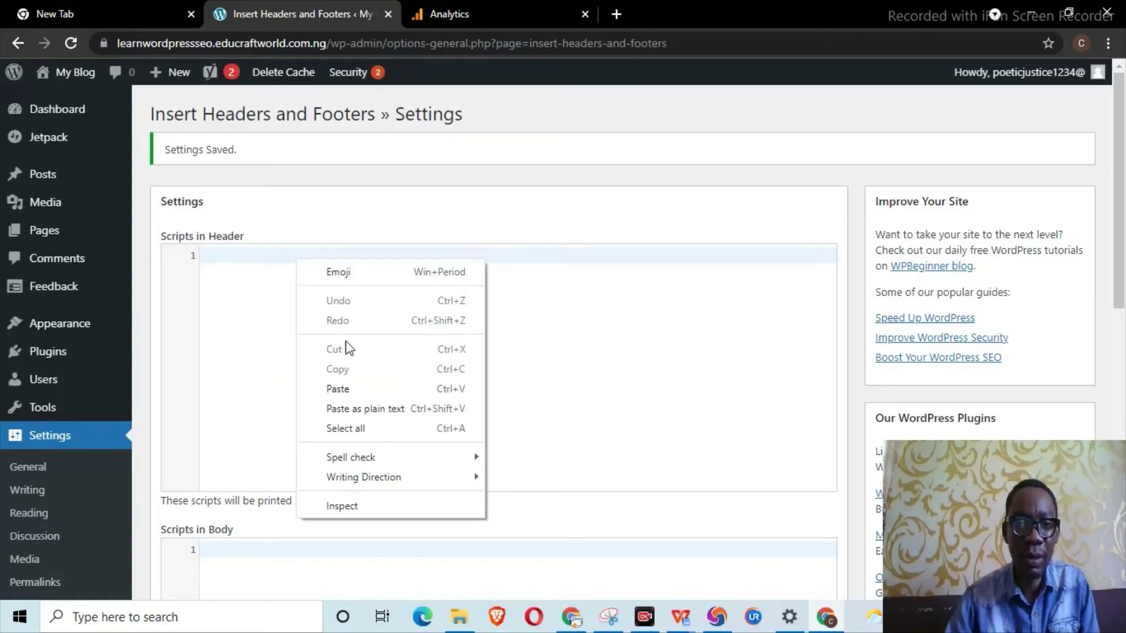
pyautogui.click(365, 389)
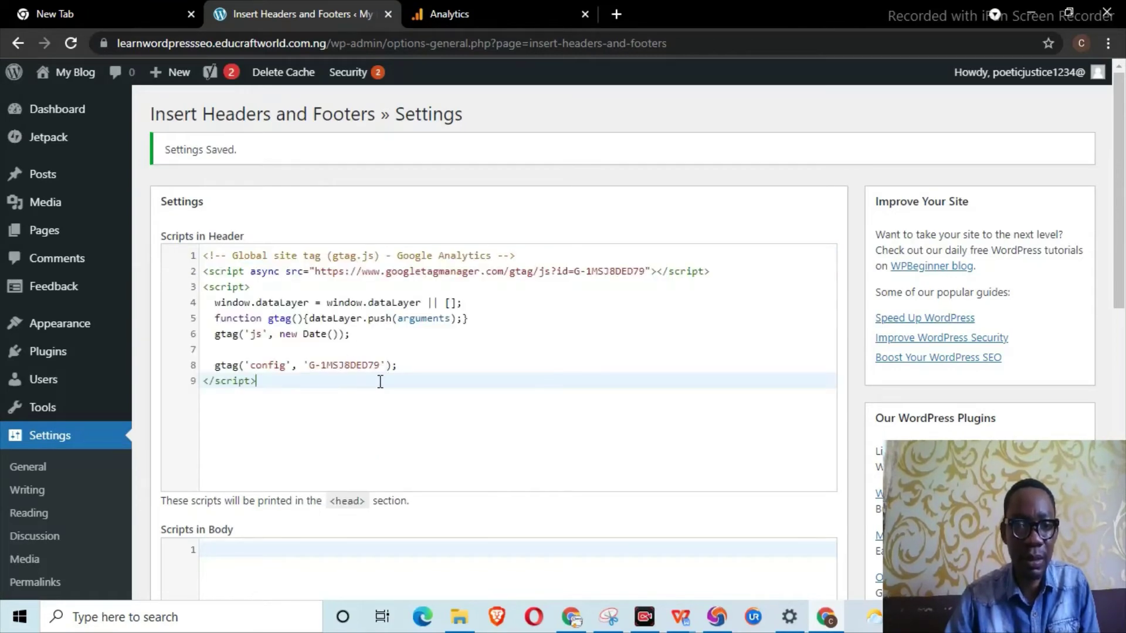
pyautogui.scroll(-10, 380, 384)
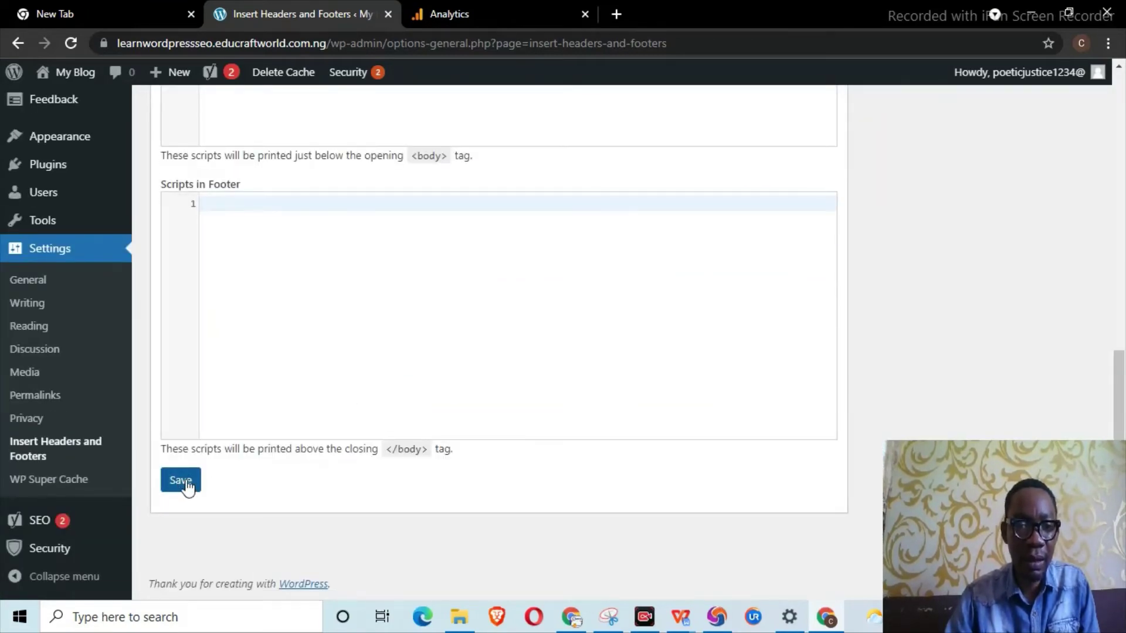
pyautogui.click(180, 480)
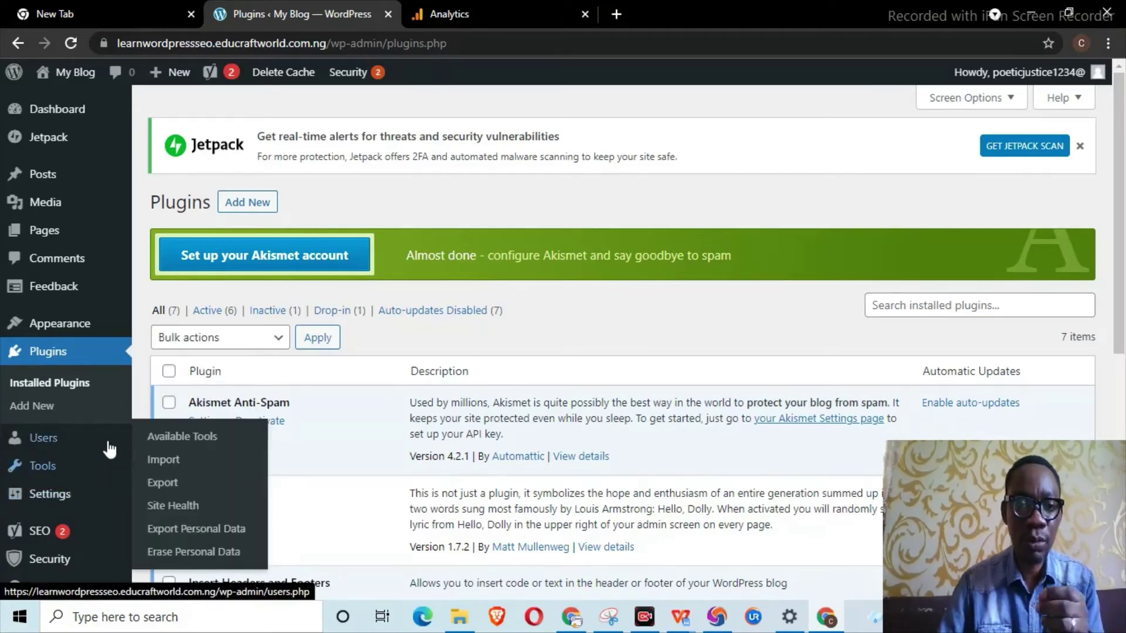
# Search the plugins available to add for "site kit", then install and activate Site Kit by Google
pyautogui.click(45, 410)
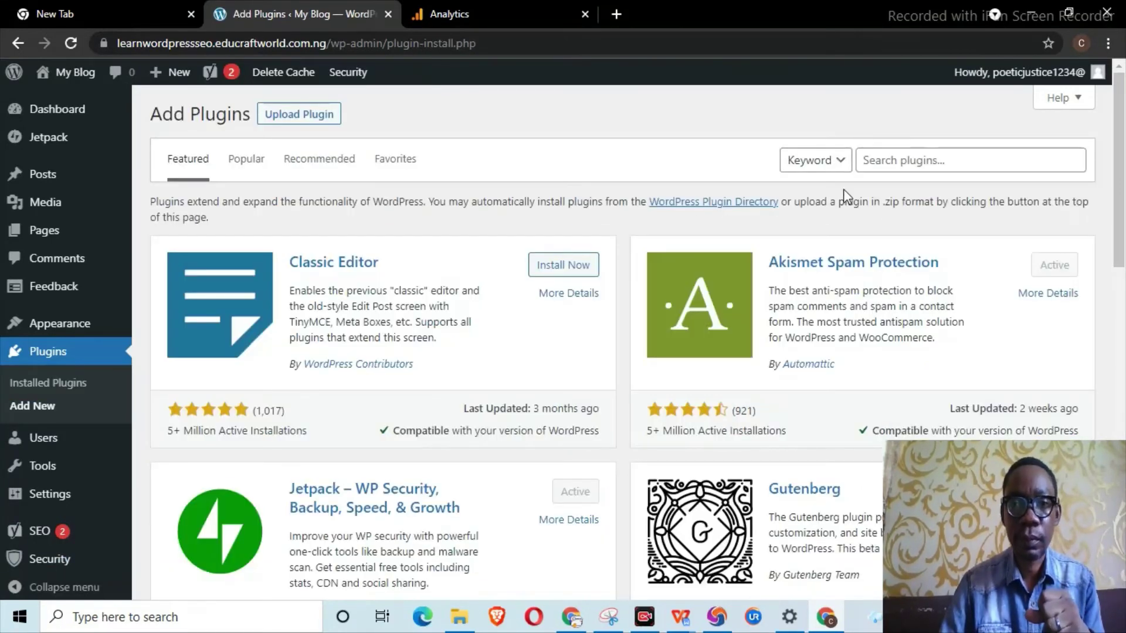
pyautogui.click(880, 160)
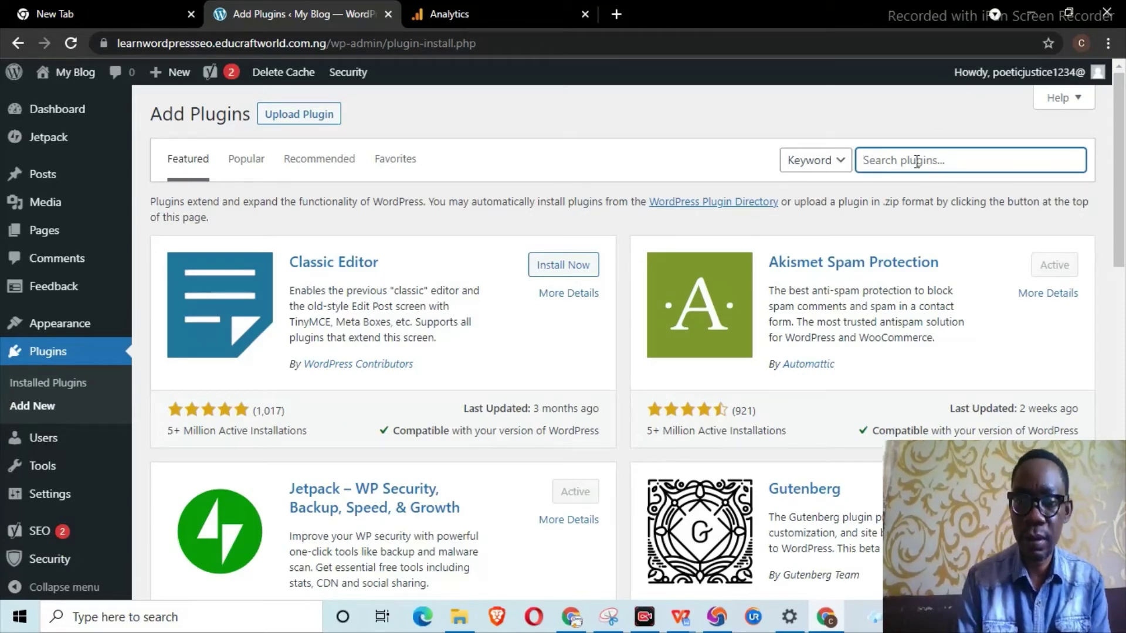
pyautogui.write('site kit')
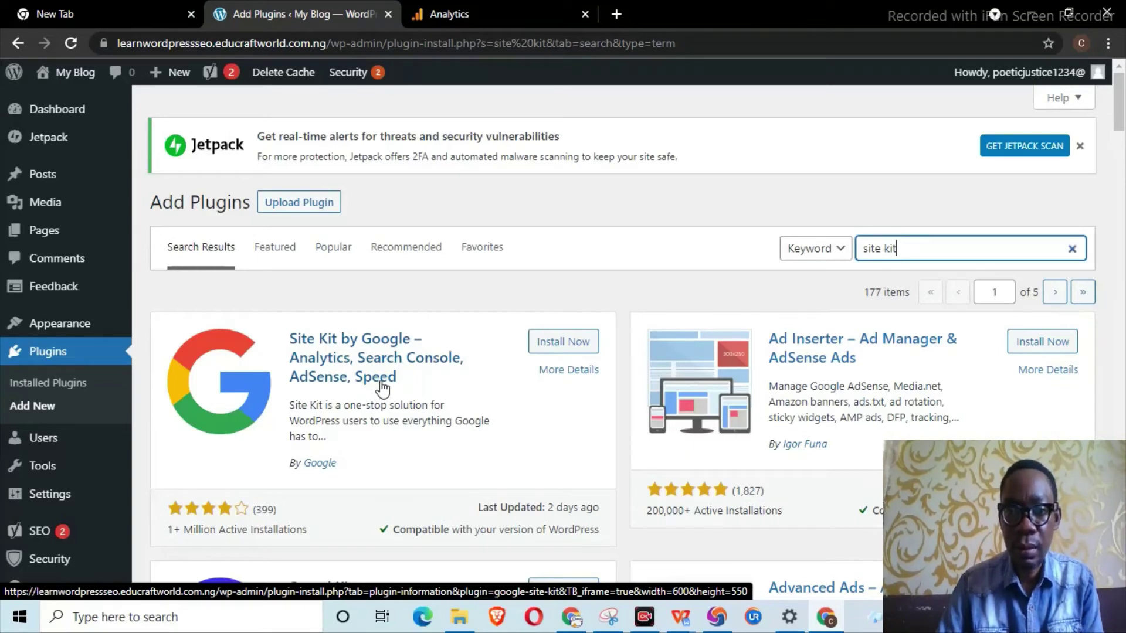
pyautogui.click(562, 343)
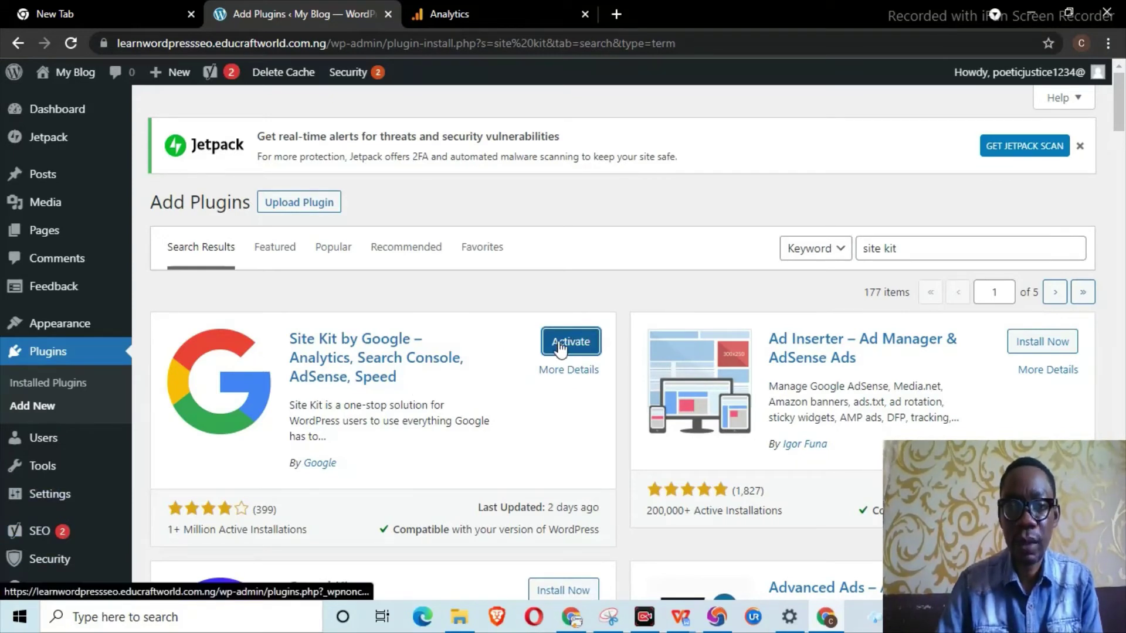
pyautogui.click(563, 343)
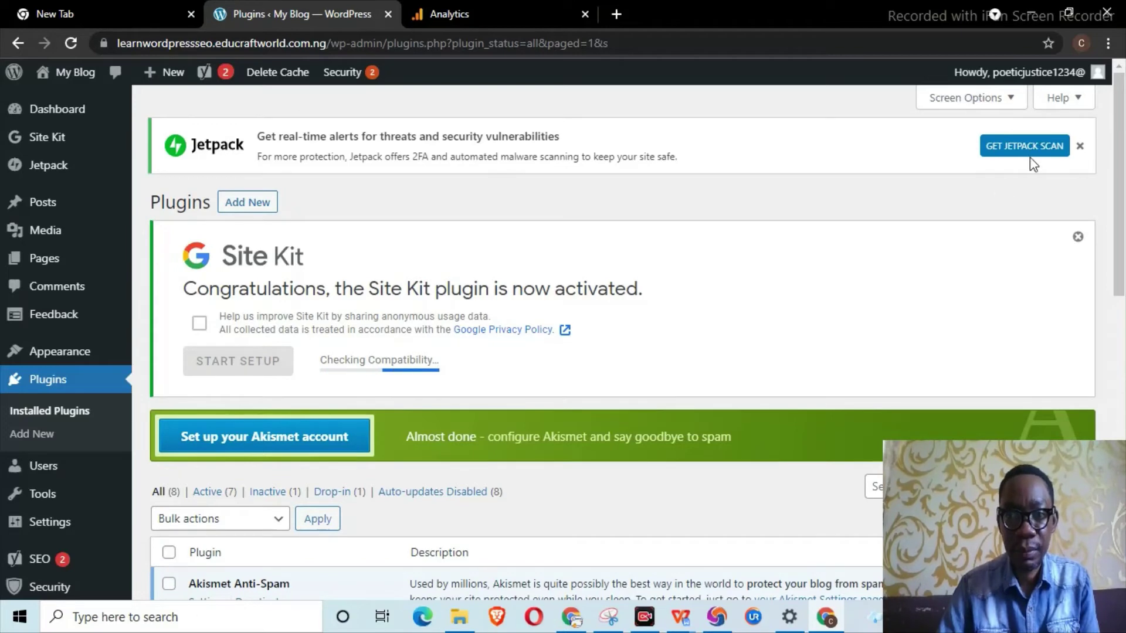
# Dismiss the Jetpack notice and start the Site Kit setup with anonymous usage data sharing enabled
pyautogui.click(1080, 146)
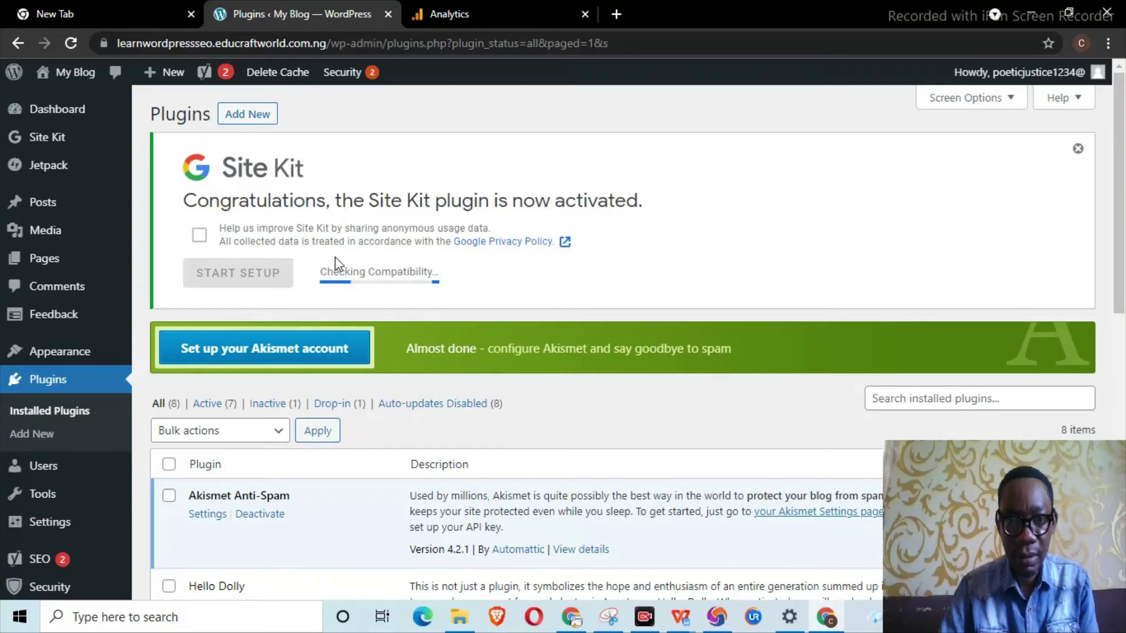
pyautogui.click(200, 235)
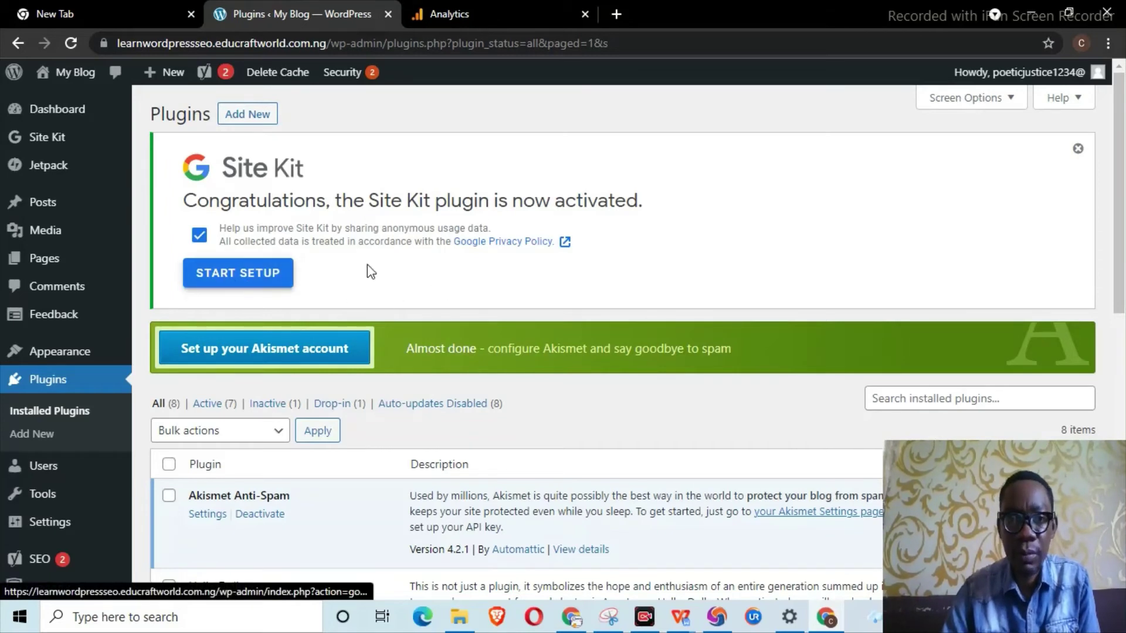
pyautogui.click(238, 273)
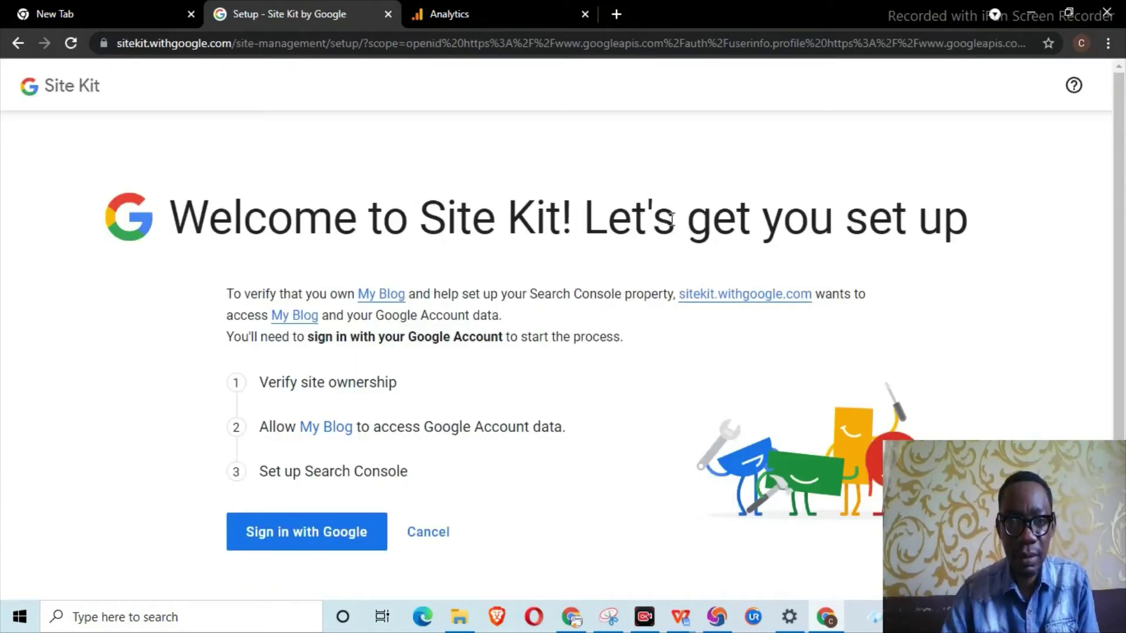
pyautogui.scroll(-2, 441, 402)
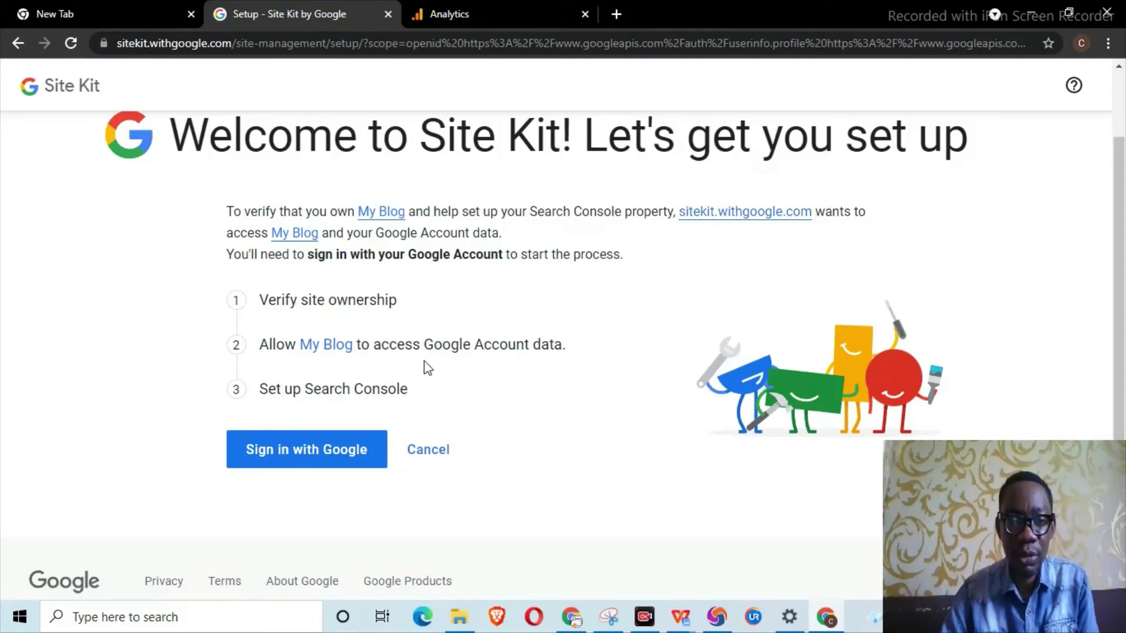
pyautogui.click(324, 455)
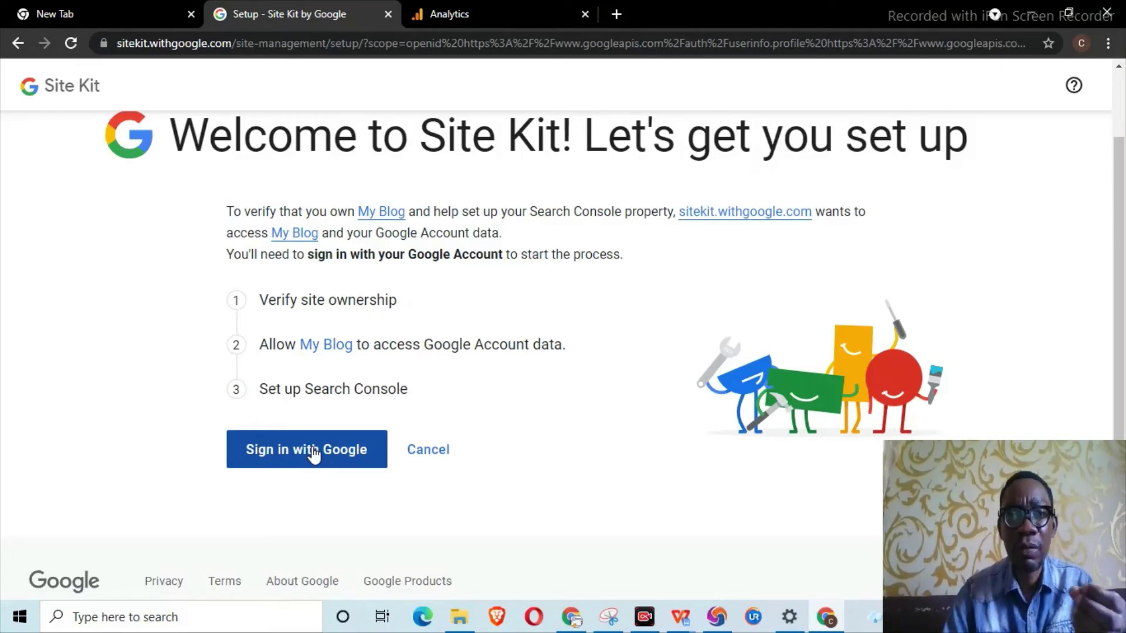
# Open Gmail in a new browser tab
pyautogui.click(616, 14)
pyautogui.click(550, 46)
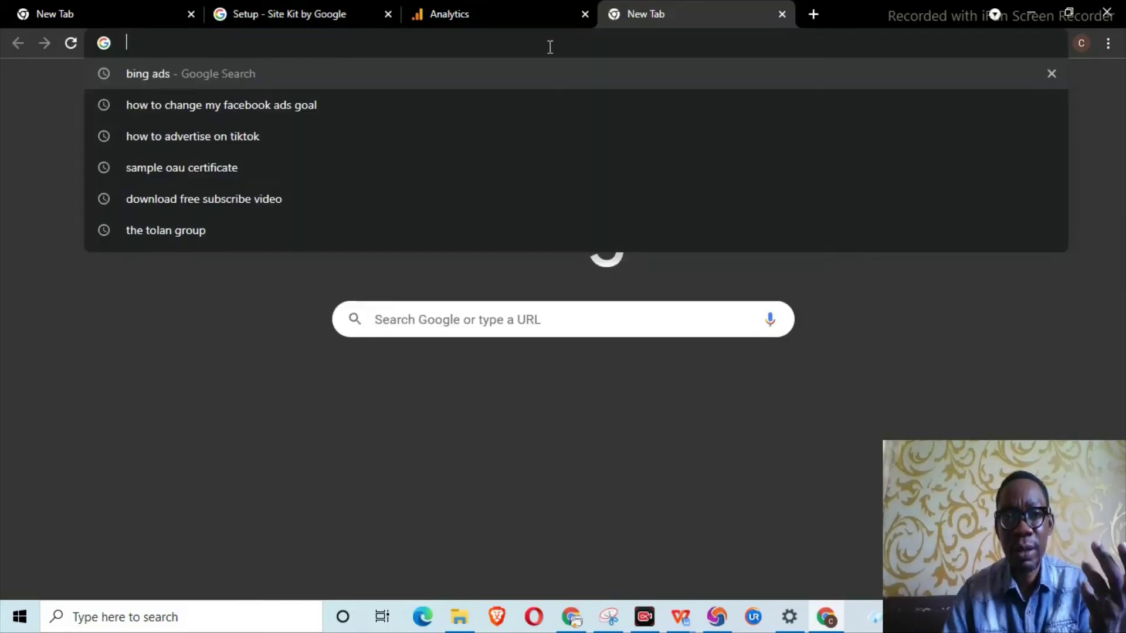
pyautogui.write('gmail')
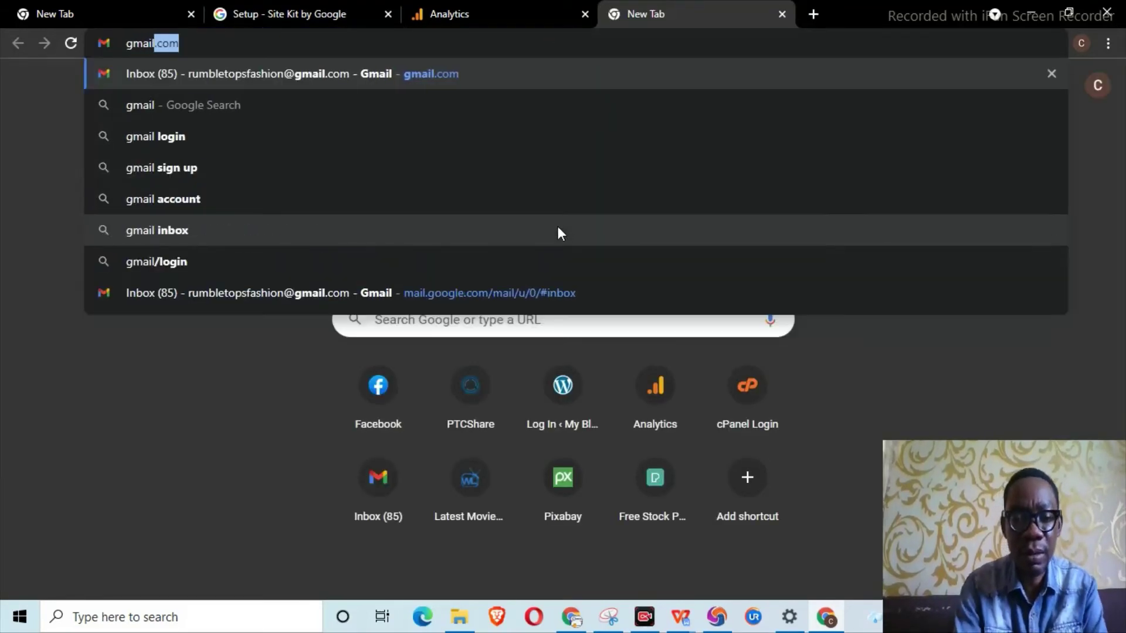
pyautogui.press('Return')
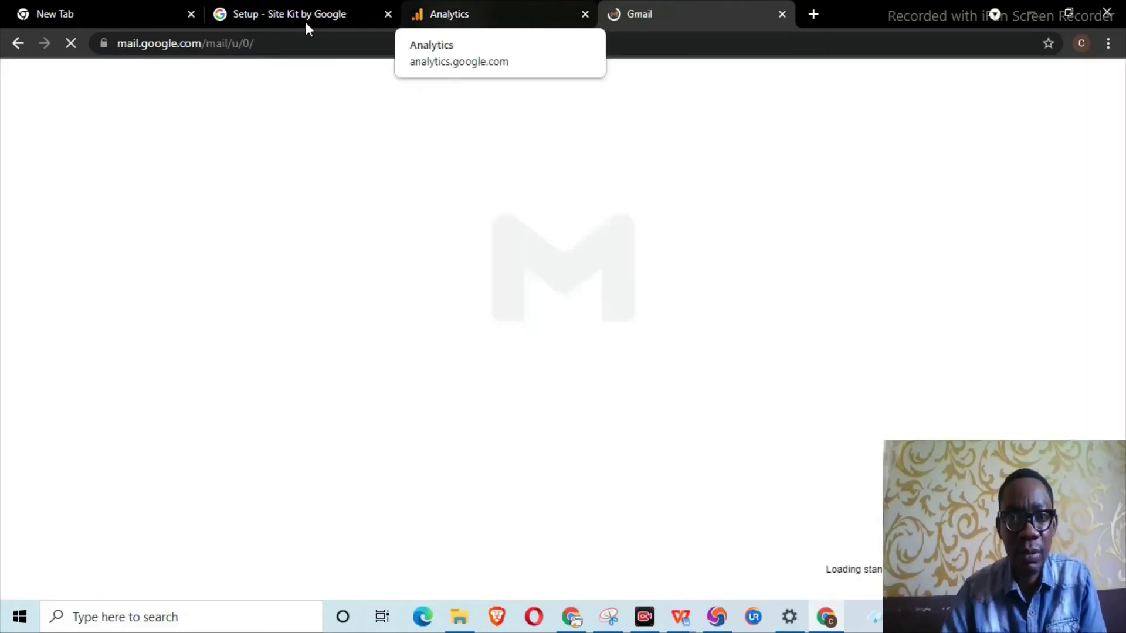
# Return to the Site Kit setup and sign in with the listed Google account
pyautogui.click(293, 11)
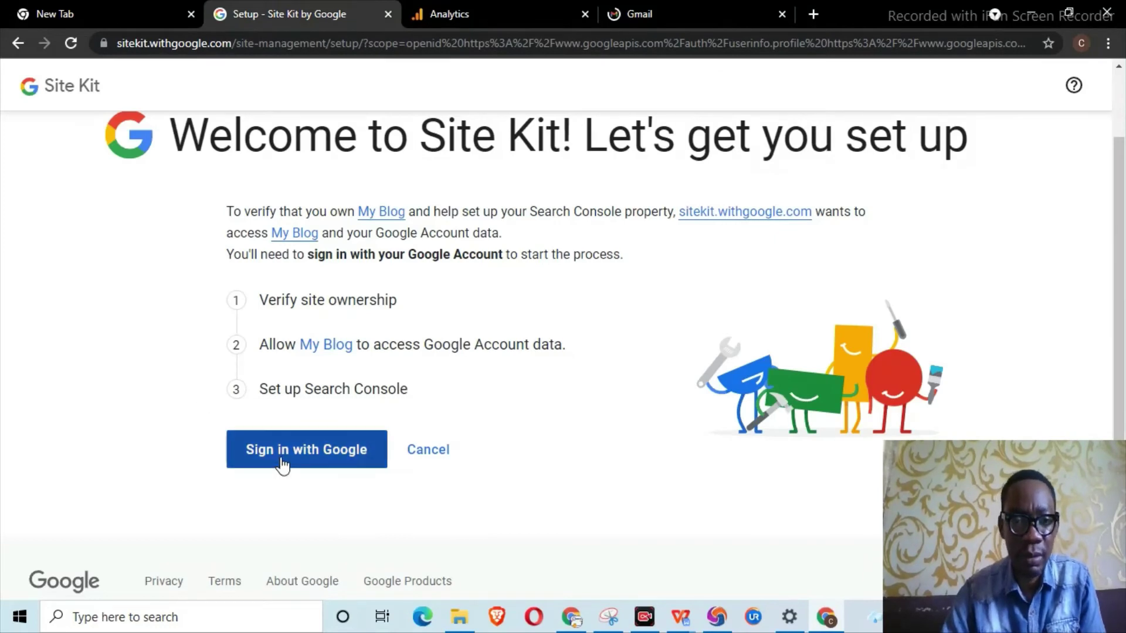
pyautogui.click(305, 461)
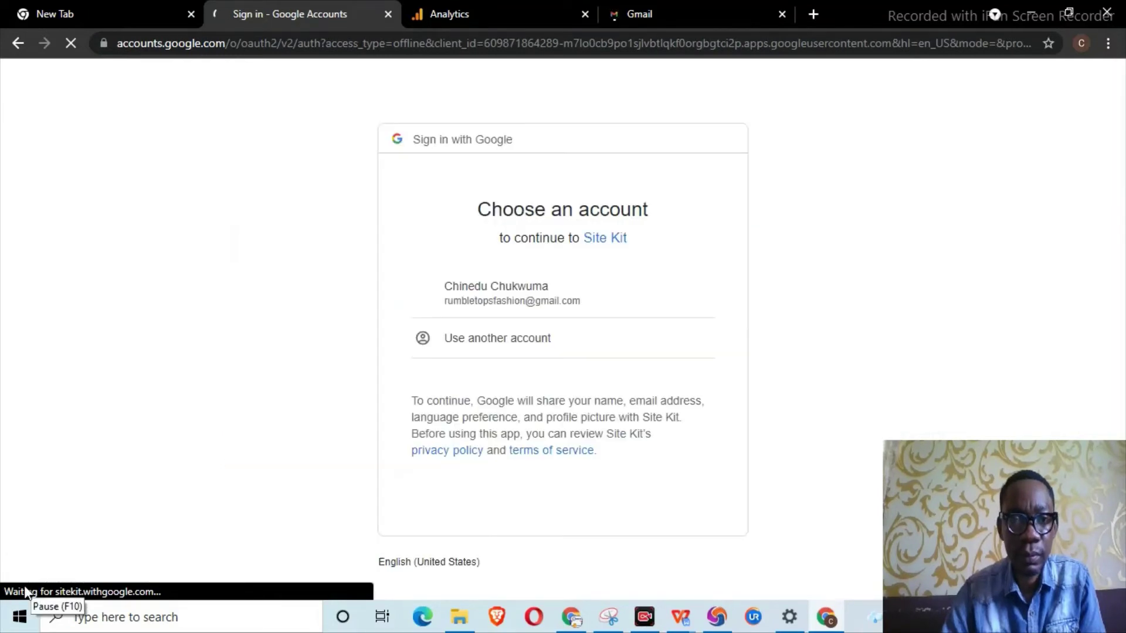
pyautogui.click(498, 293)
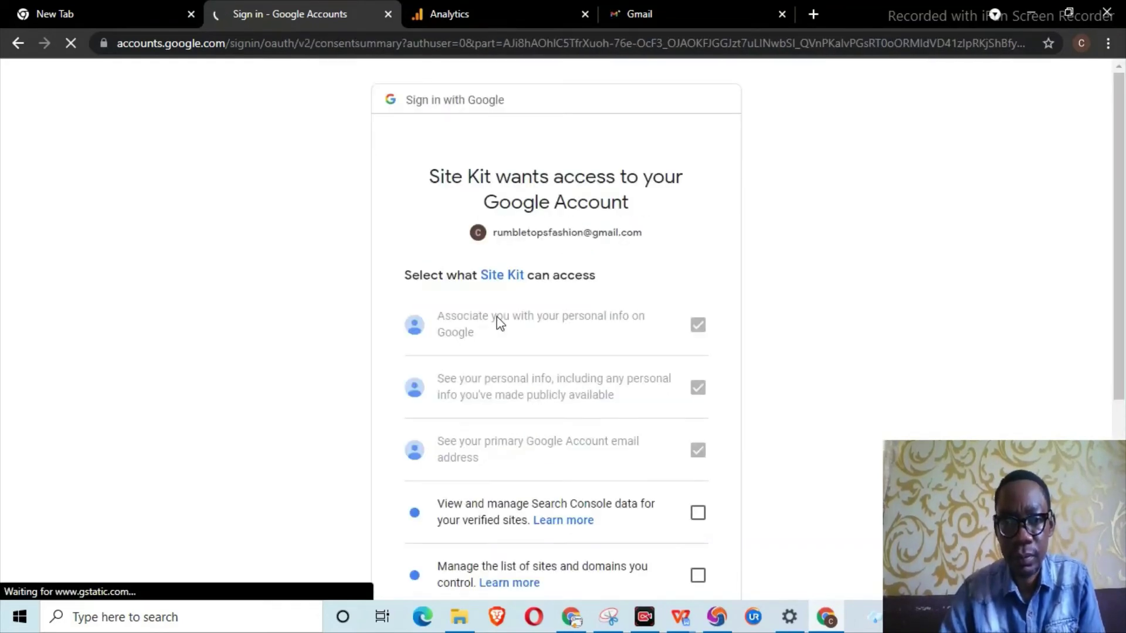
# Grant Site Kit permission to manage Search Console data and the list of sites and domains, and continue
pyautogui.scroll(-3, 529, 336)
pyautogui.scroll(3, 530, 336)
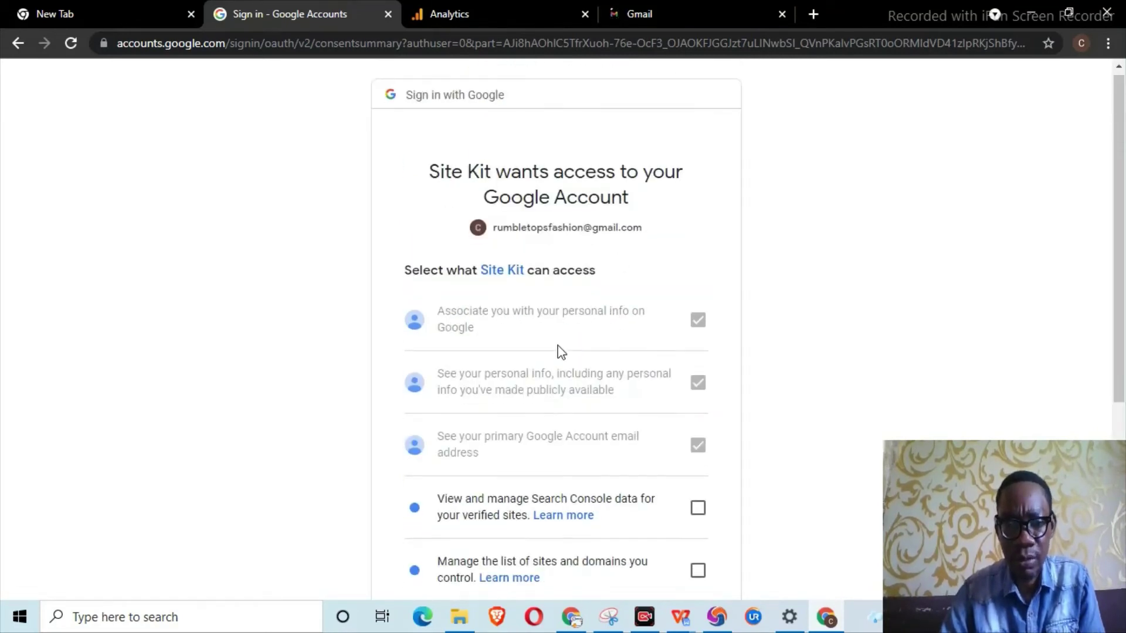
pyautogui.scroll(-4, 558, 351)
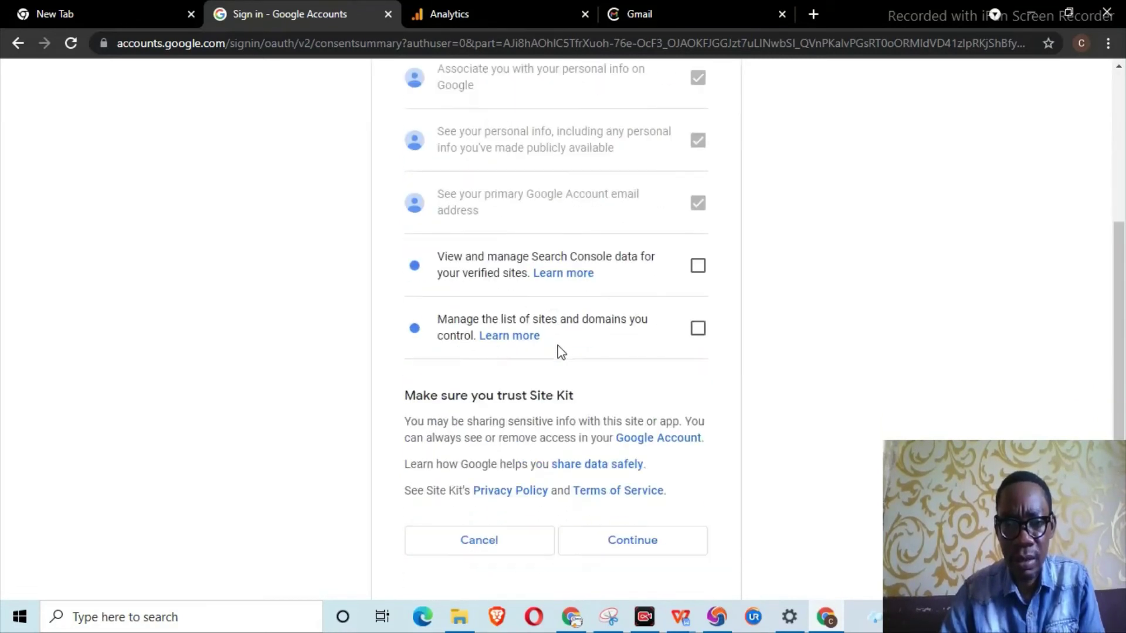
pyautogui.click(693, 270)
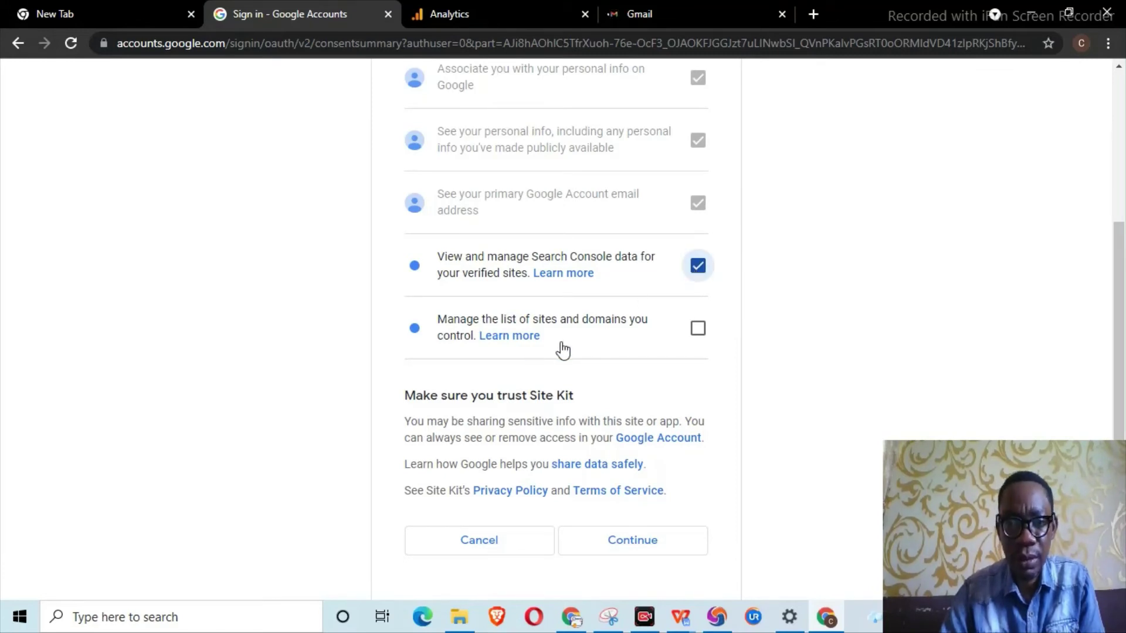
pyautogui.click(698, 331)
pyautogui.scroll(-1, 572, 418)
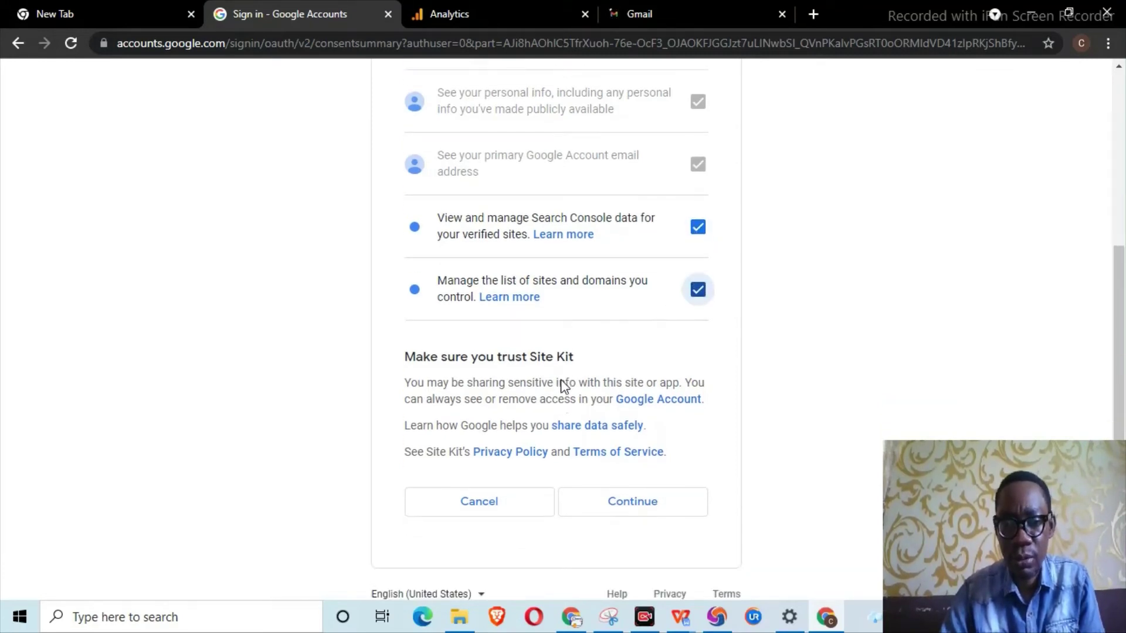
pyautogui.click(641, 485)
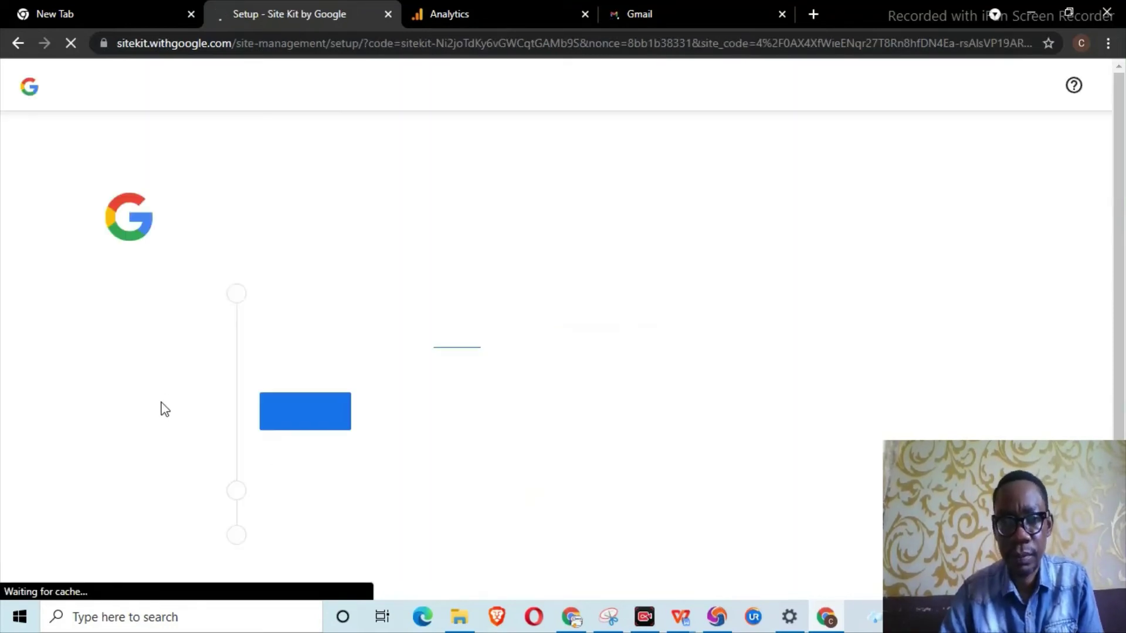
# Allow My Blog to access Google Account data and add the site to Search Console
pyautogui.scroll(-2, 434, 399)
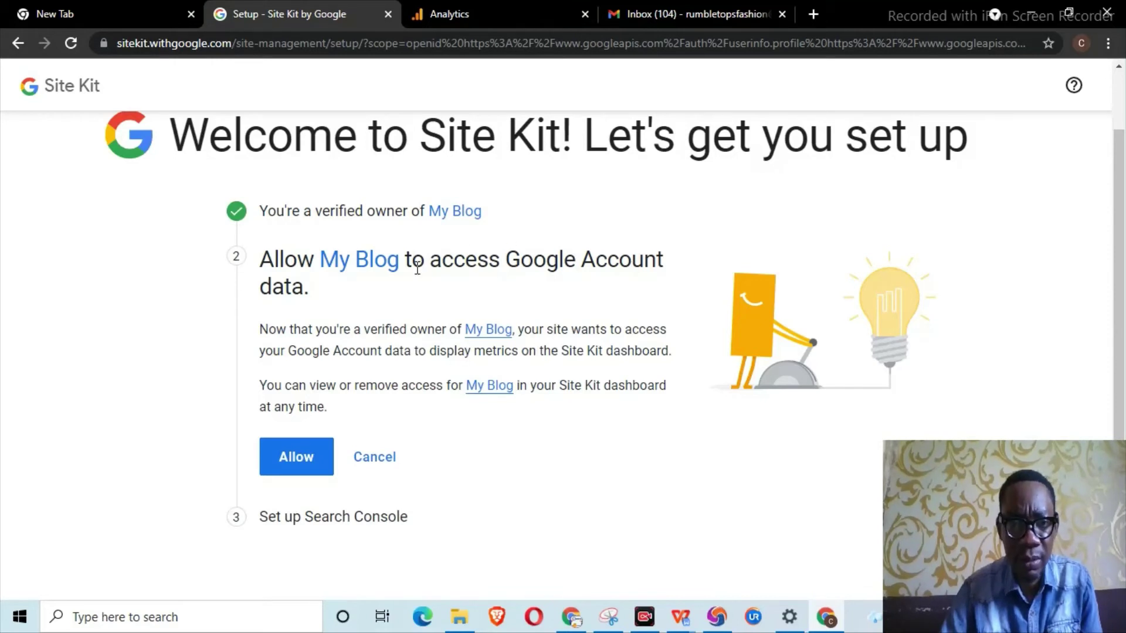
pyautogui.click(295, 460)
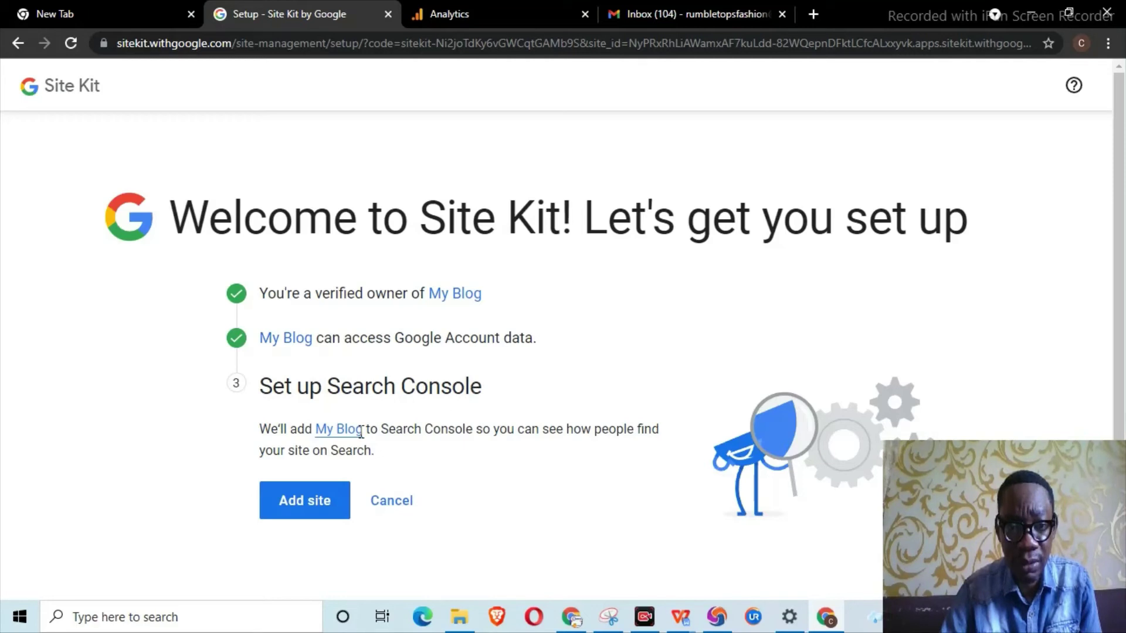
pyautogui.click(311, 506)
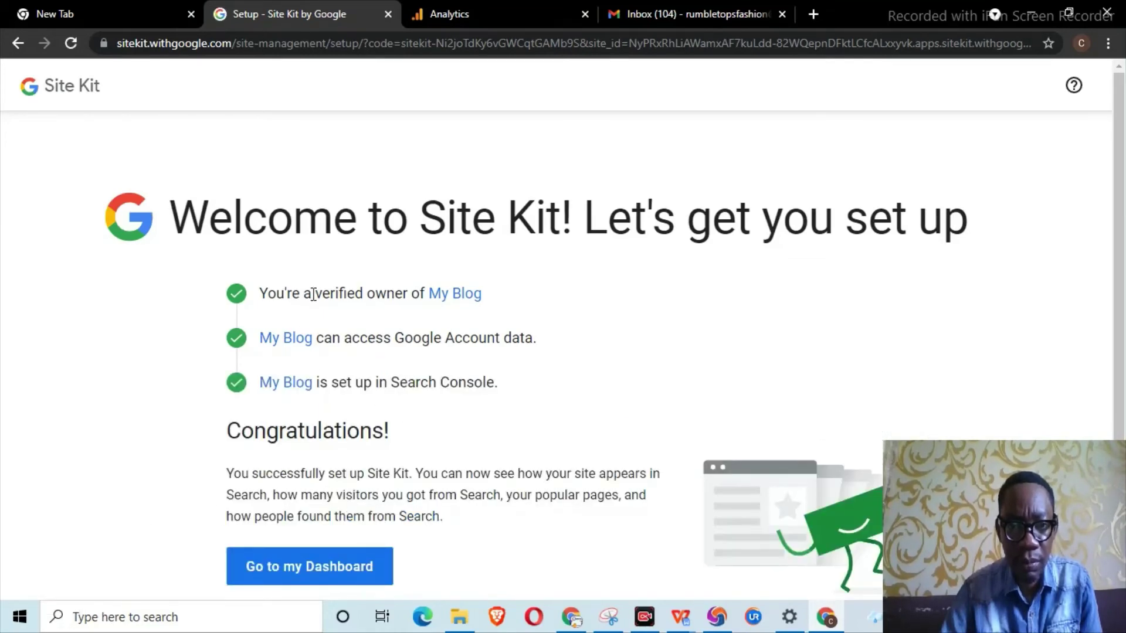
# Finish the Site Kit setup and go to the Site Kit dashboard in WordPress
pyautogui.scroll(-3, 367, 387)
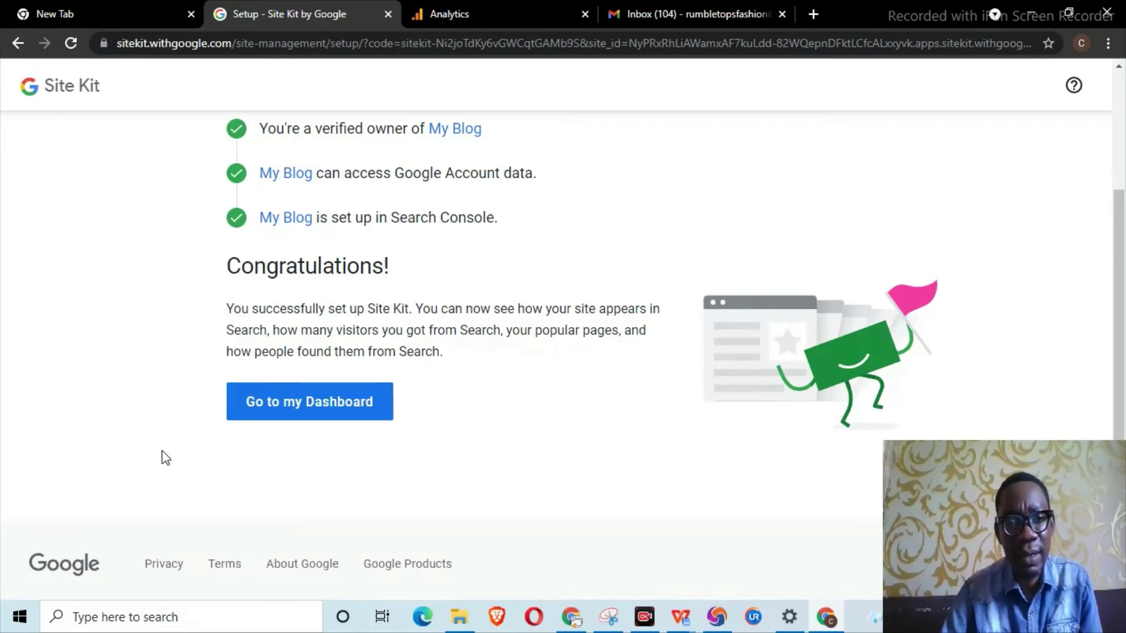
pyautogui.scroll(2, 220, 440)
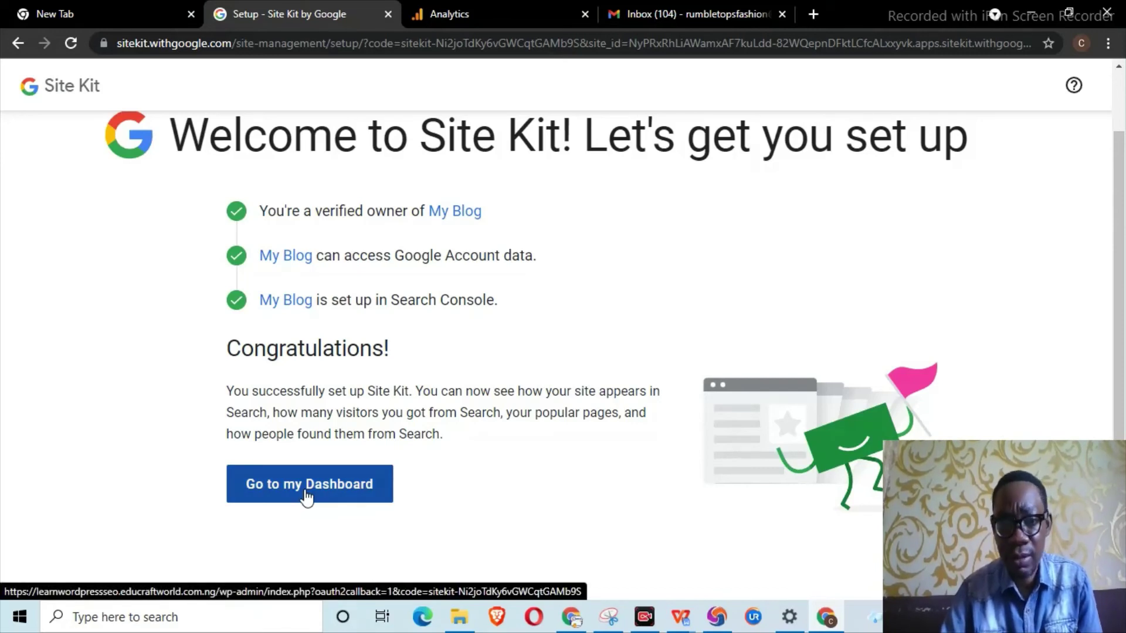
pyautogui.click(326, 483)
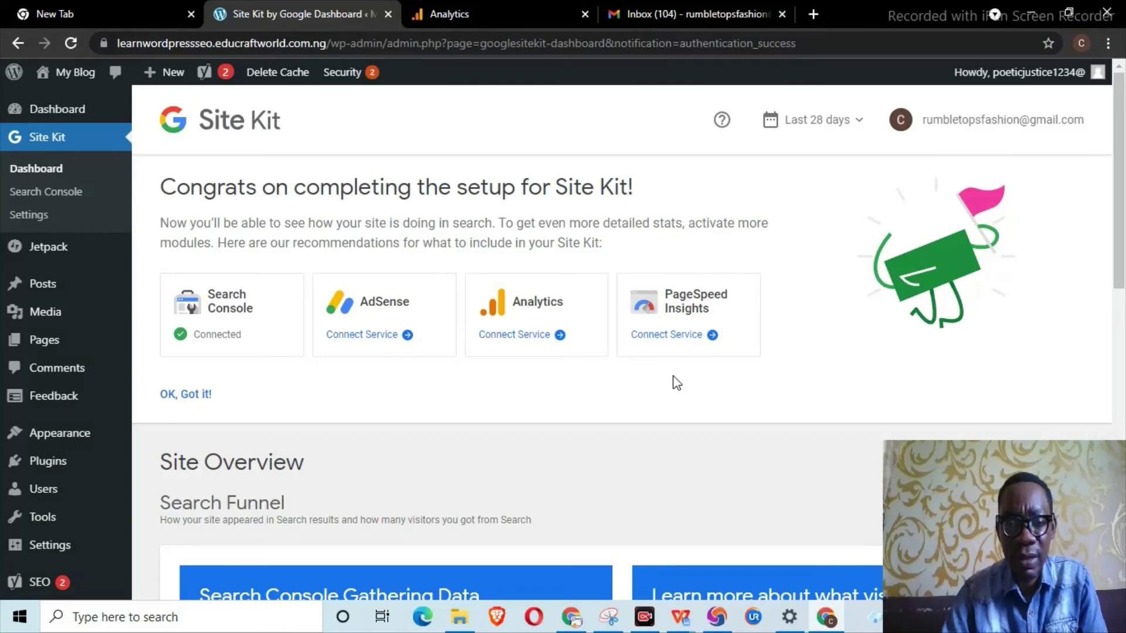
# Connect the Analytics service with the listed Google account and allow Site Kit to see and download Google Analytics data
pyautogui.click(557, 339)
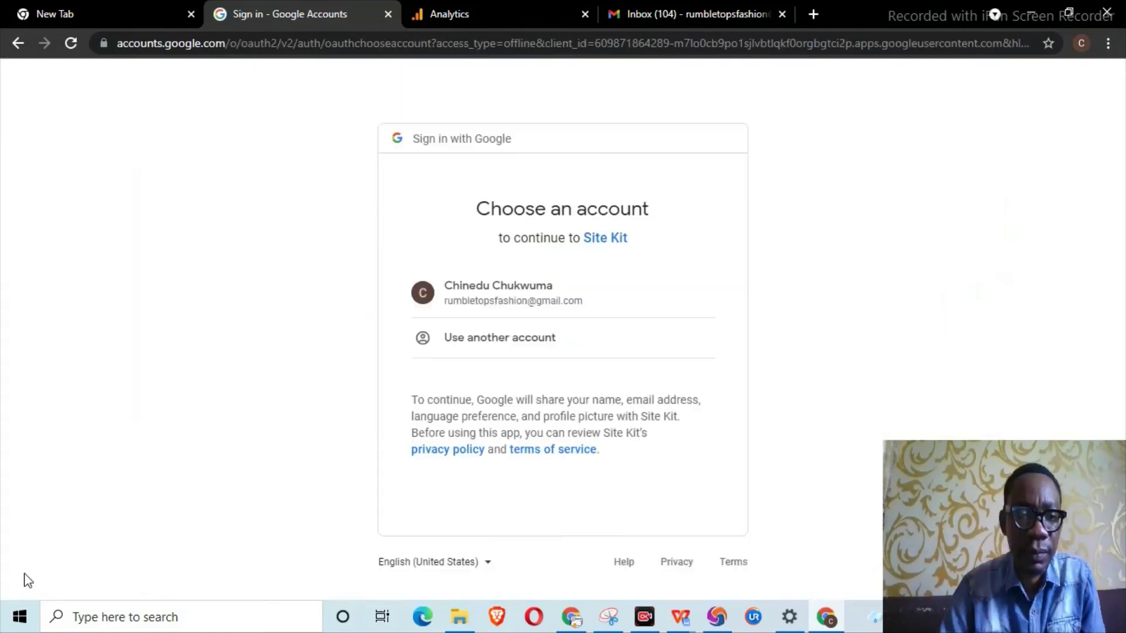
pyautogui.click(523, 301)
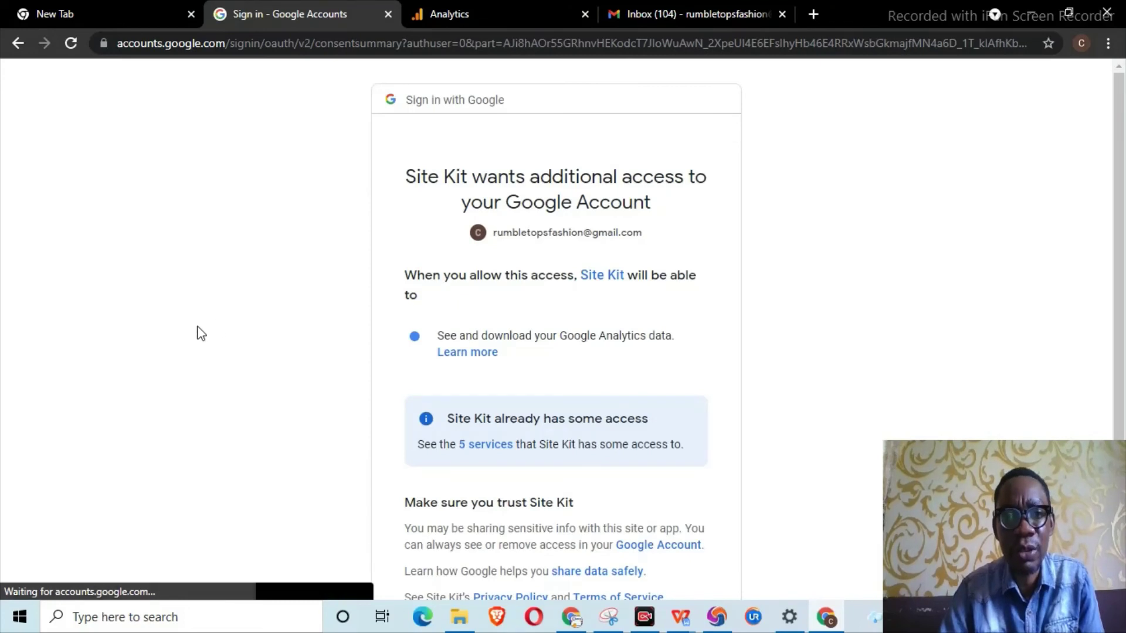
pyautogui.scroll(-3, 511, 370)
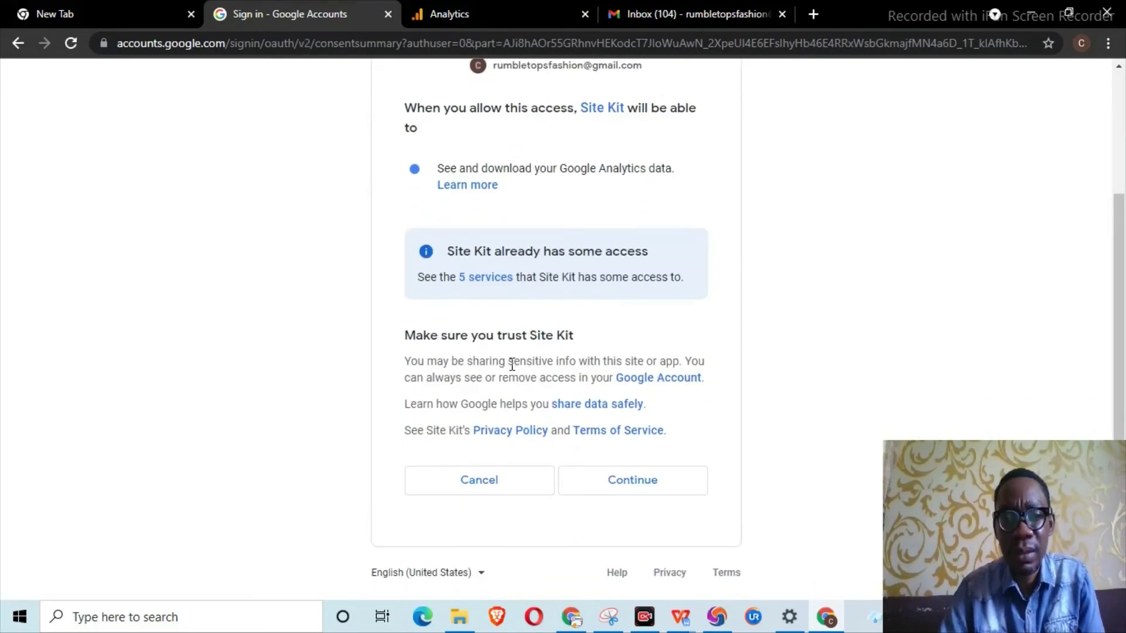
pyautogui.click(632, 481)
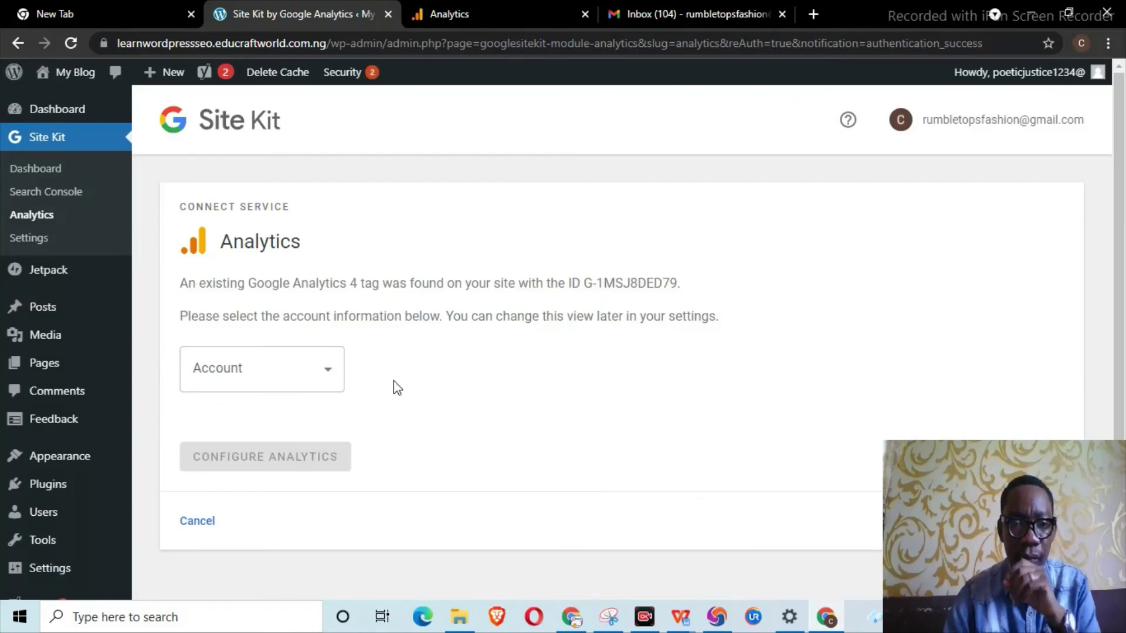
# Configure Analytics with the Educraftworld account and the option to set up a new property
pyautogui.click(322, 375)
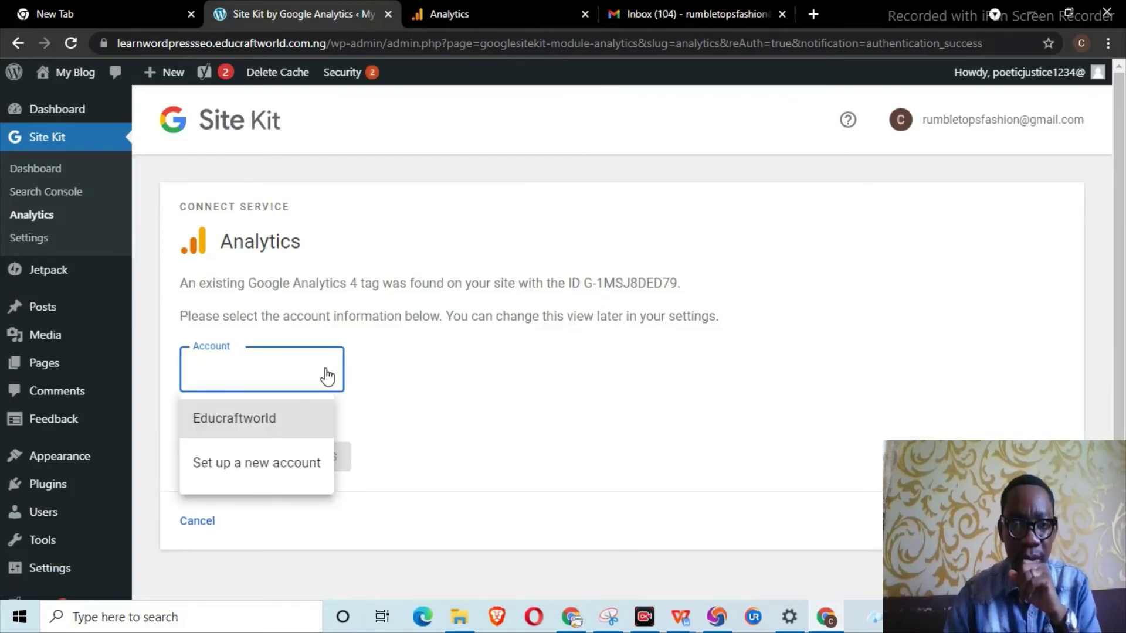
pyautogui.click(296, 434)
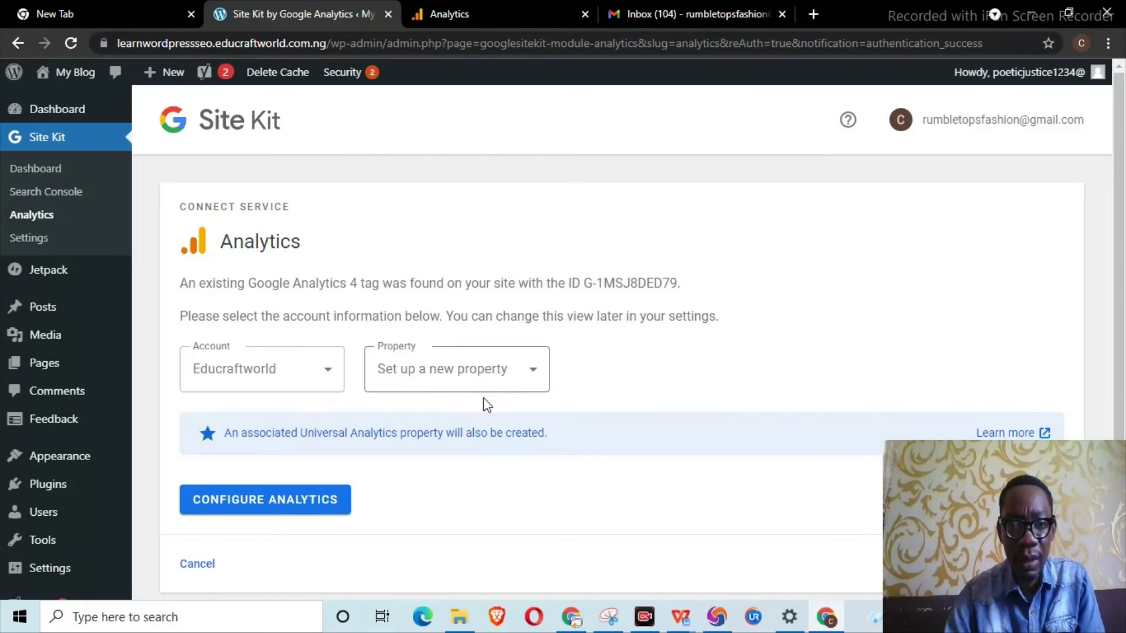
pyautogui.scroll(-2, 292, 518)
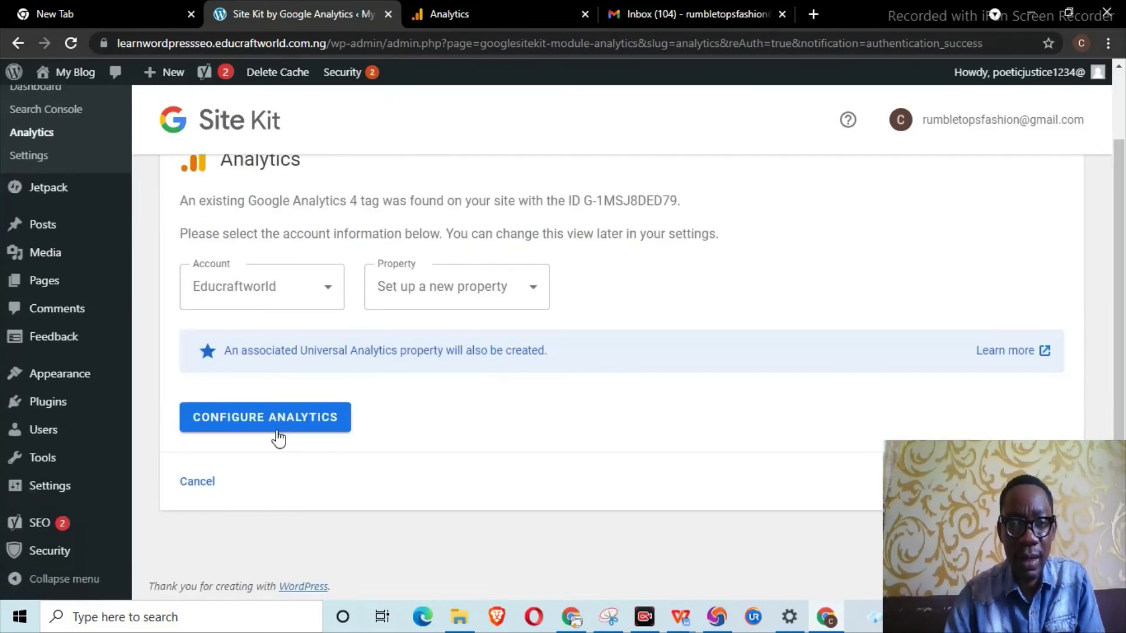
pyautogui.click(309, 424)
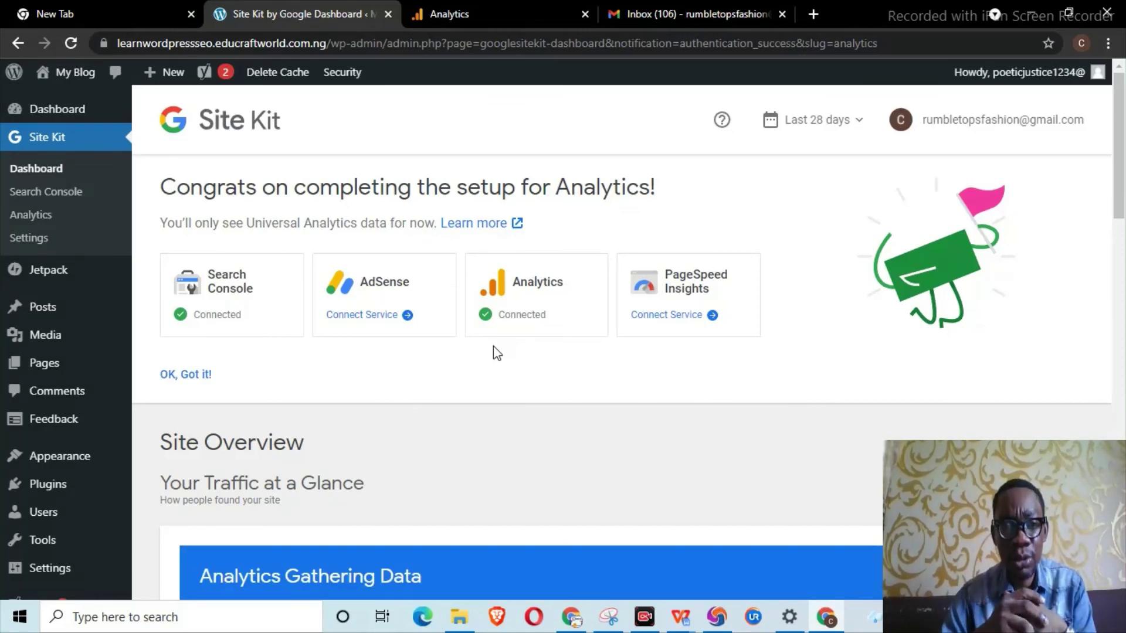
# Look through the Site Kit dashboard's traffic, search funnel, acquisition and page speed sections
pyautogui.scroll(-4, 540, 372)
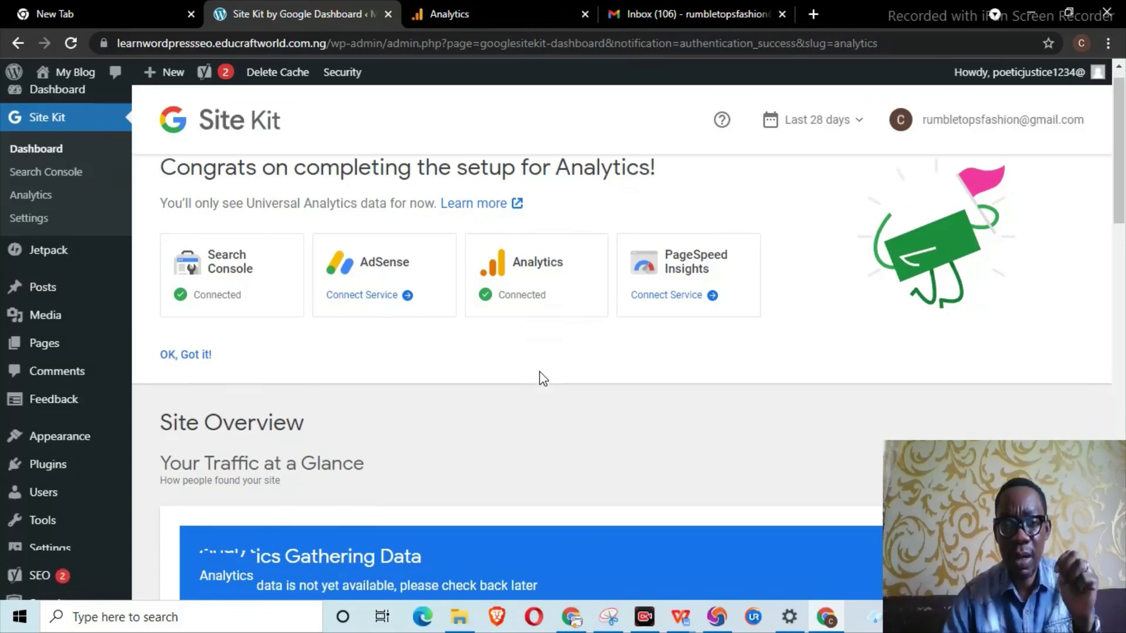
pyautogui.scroll(-2, 539, 375)
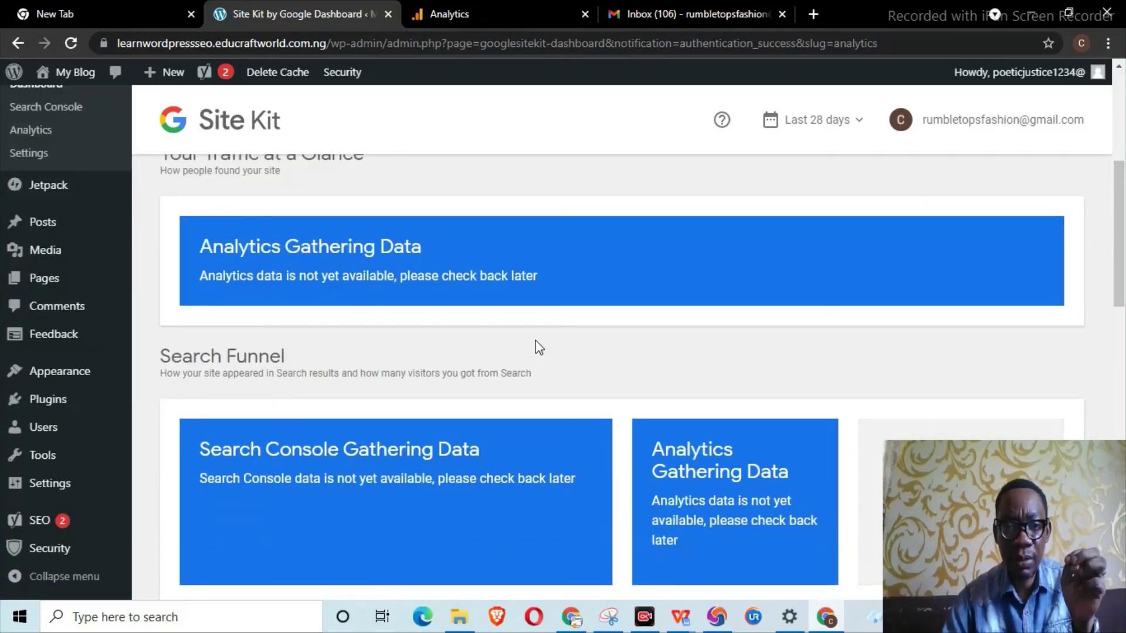
pyautogui.scroll(-1, 538, 349)
pyautogui.scroll(-6, 538, 347)
pyautogui.scroll(4, 509, 347)
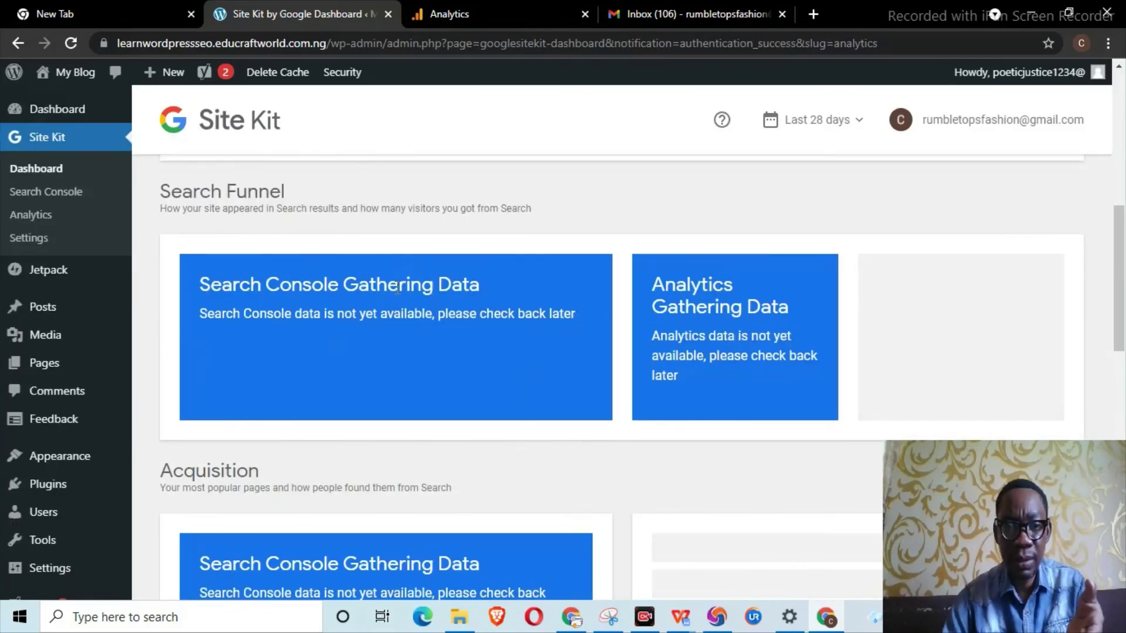
pyautogui.scroll(-14, 709, 319)
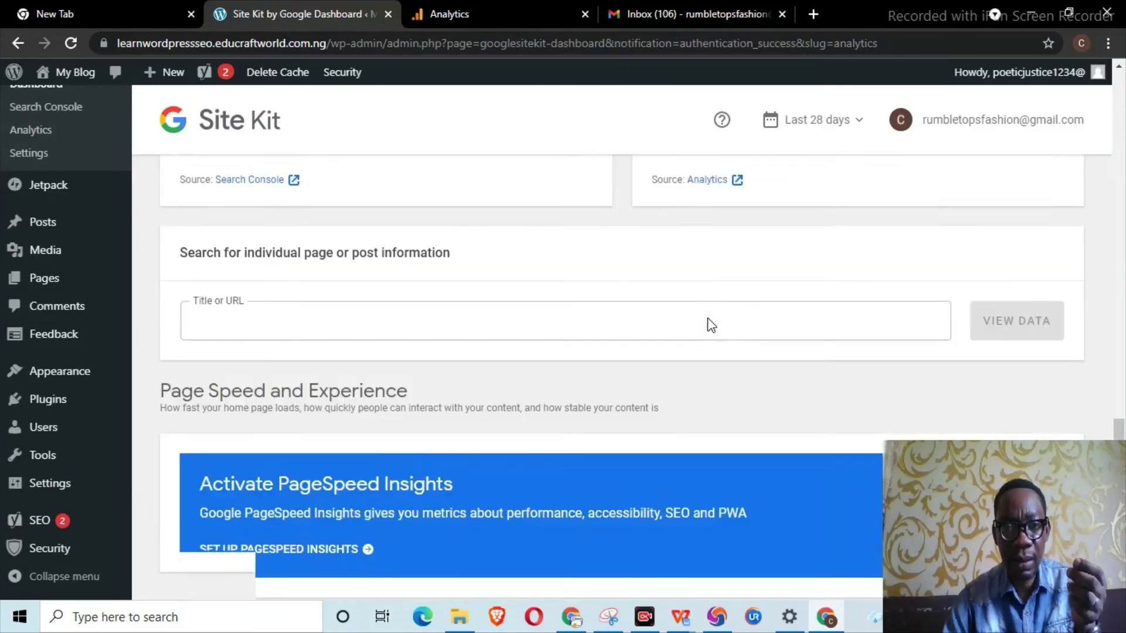
pyautogui.scroll(20, 711, 325)
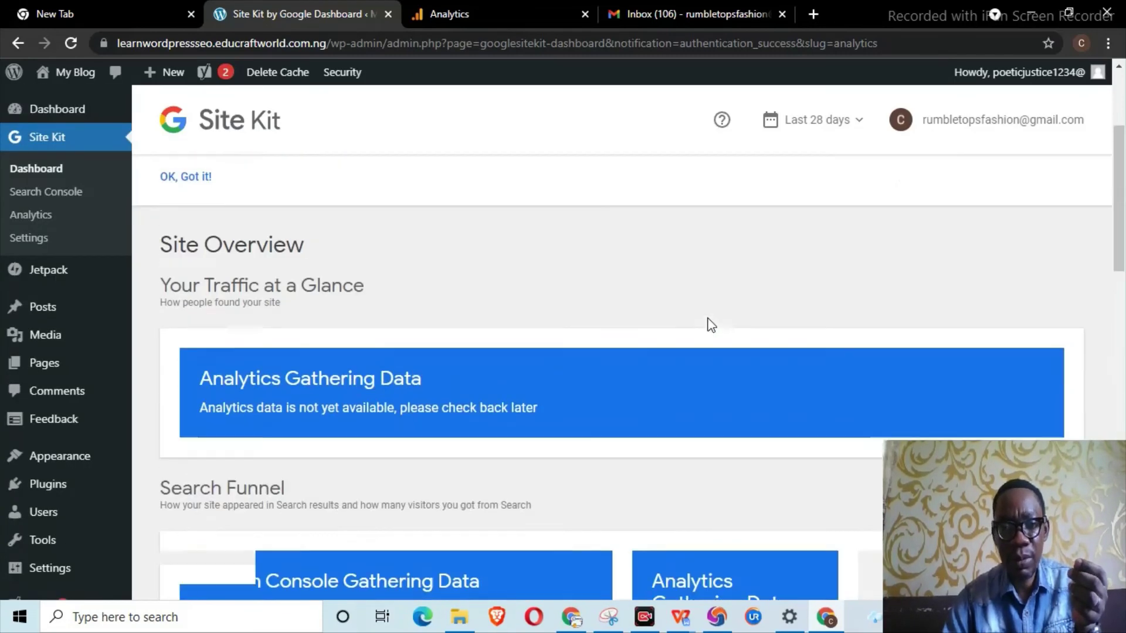